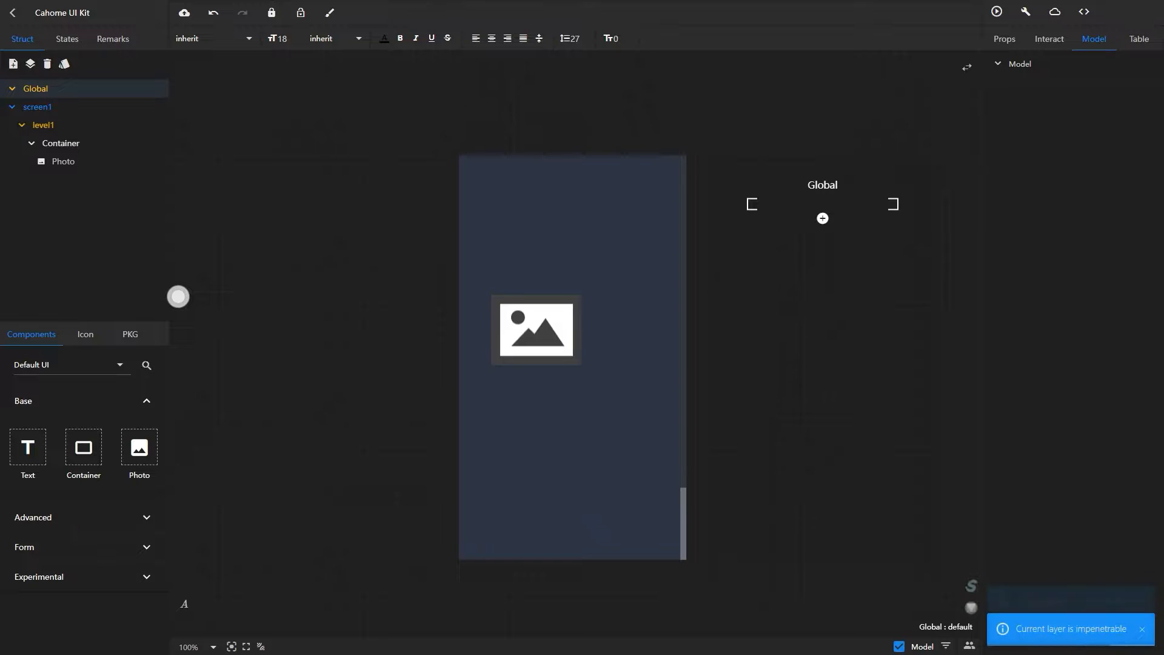
Set the image source of the Photo inside the container to the Bitmap asset of the building
left_click(64, 161)
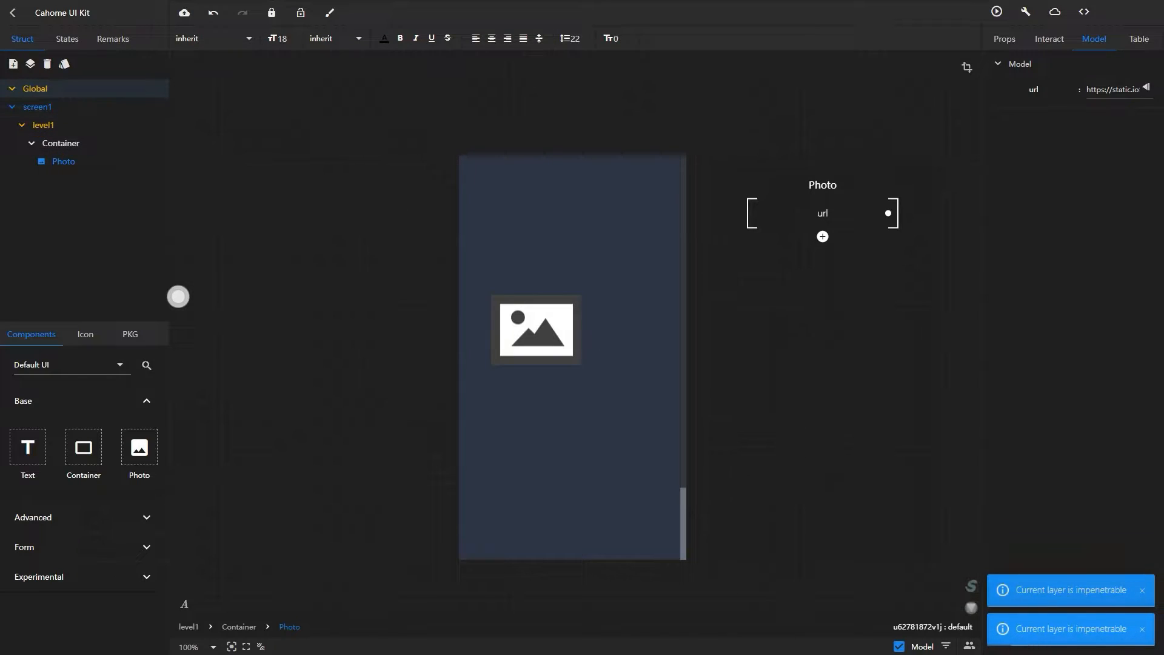
left_click(1145, 88)
left_click(1131, 99)
left_click(288, 95)
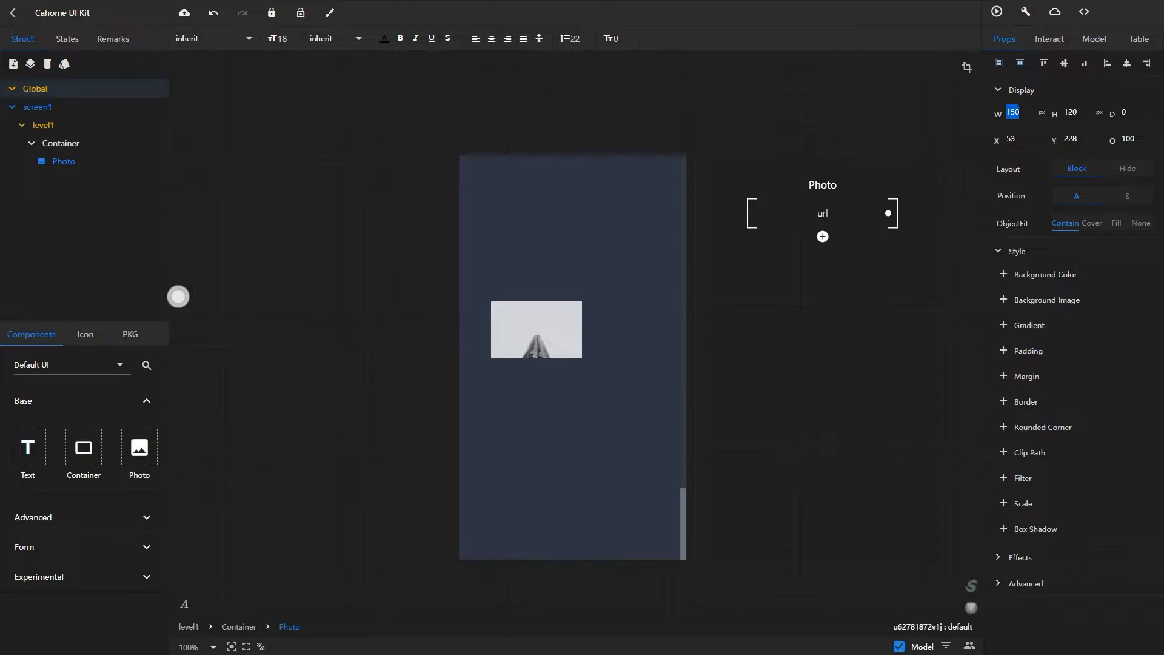
Set the building photo's width to 2471, height to 1546, X to -861 and Y to -734
type("2471")
key("Tab")
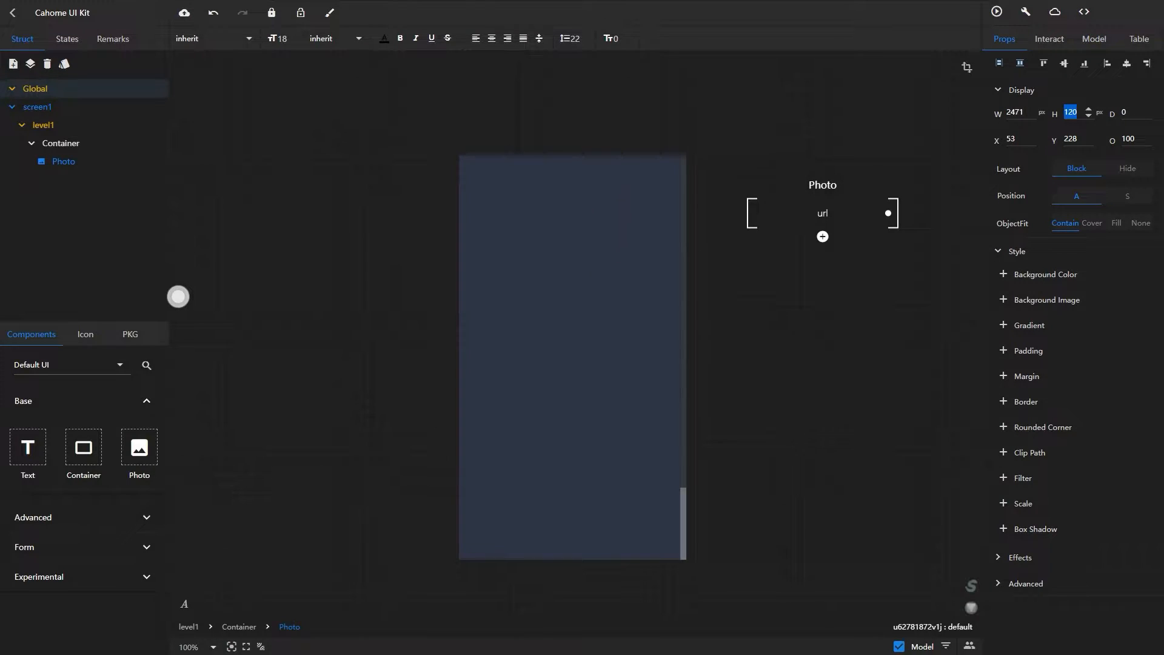
type("1546")
key("Tab")
type("9")
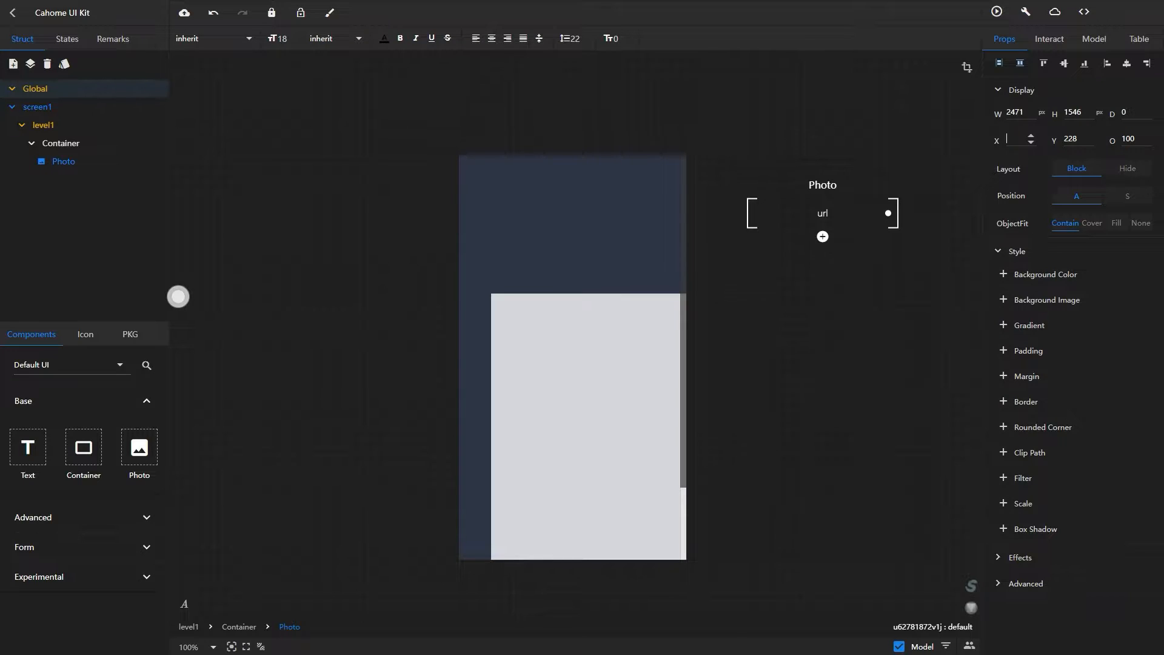
type("1")
key("Tab")
key("BackSpace")
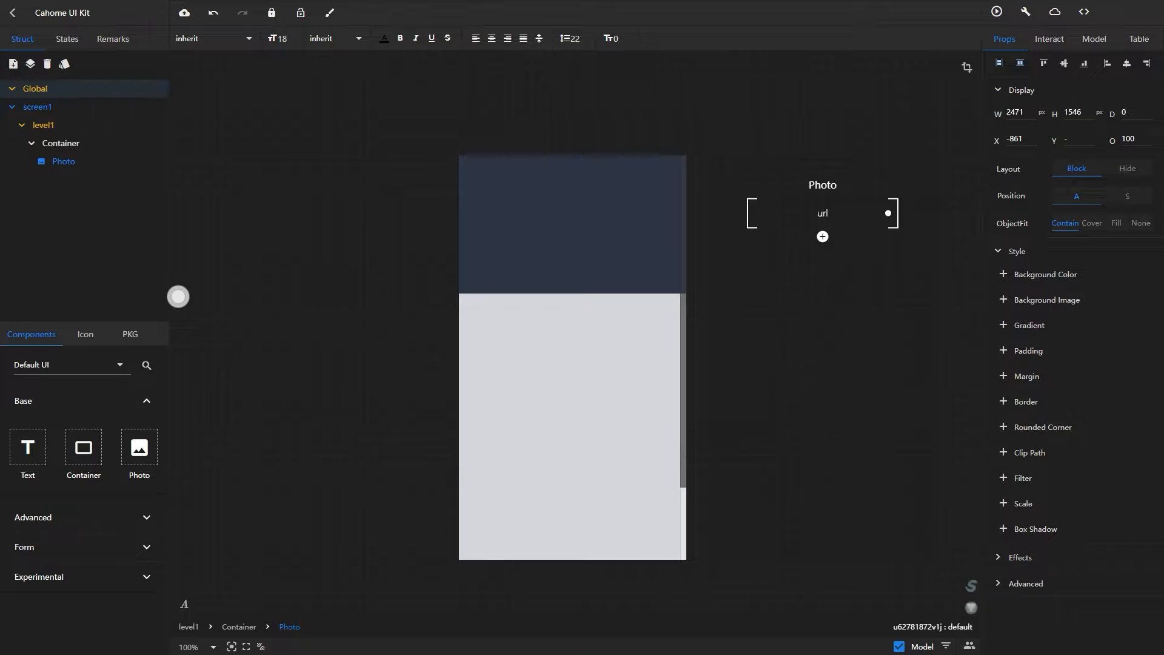
type("-734")
key("Return")
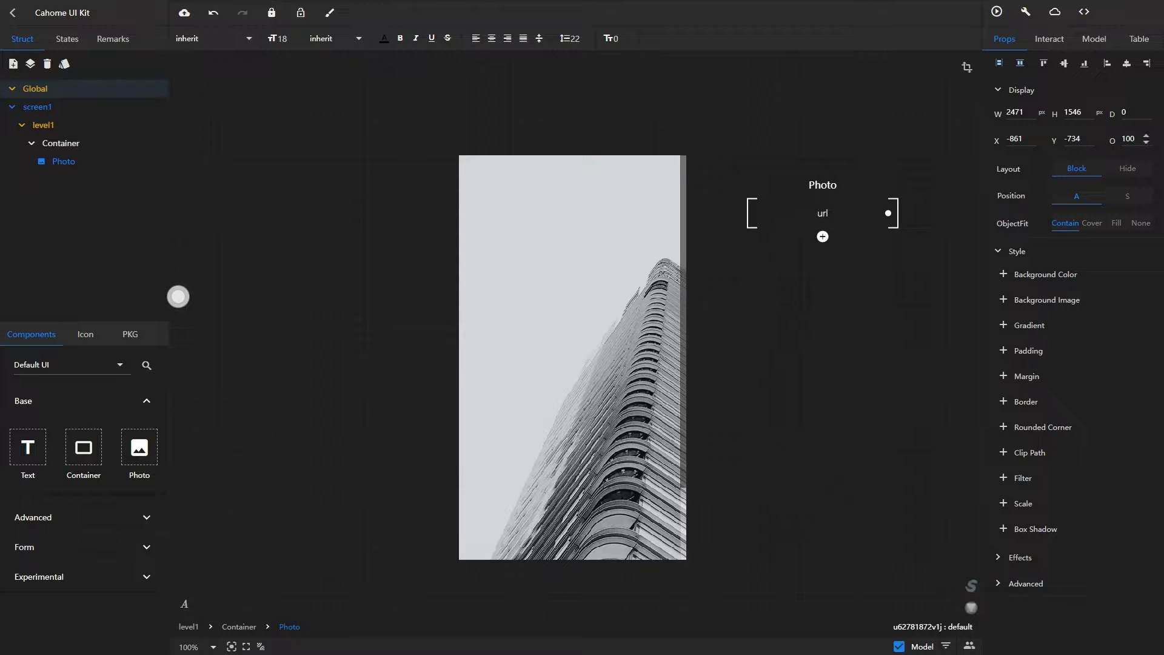
Set the building photo's opacity to 20
key("Tab")
type("20")
key("Return")
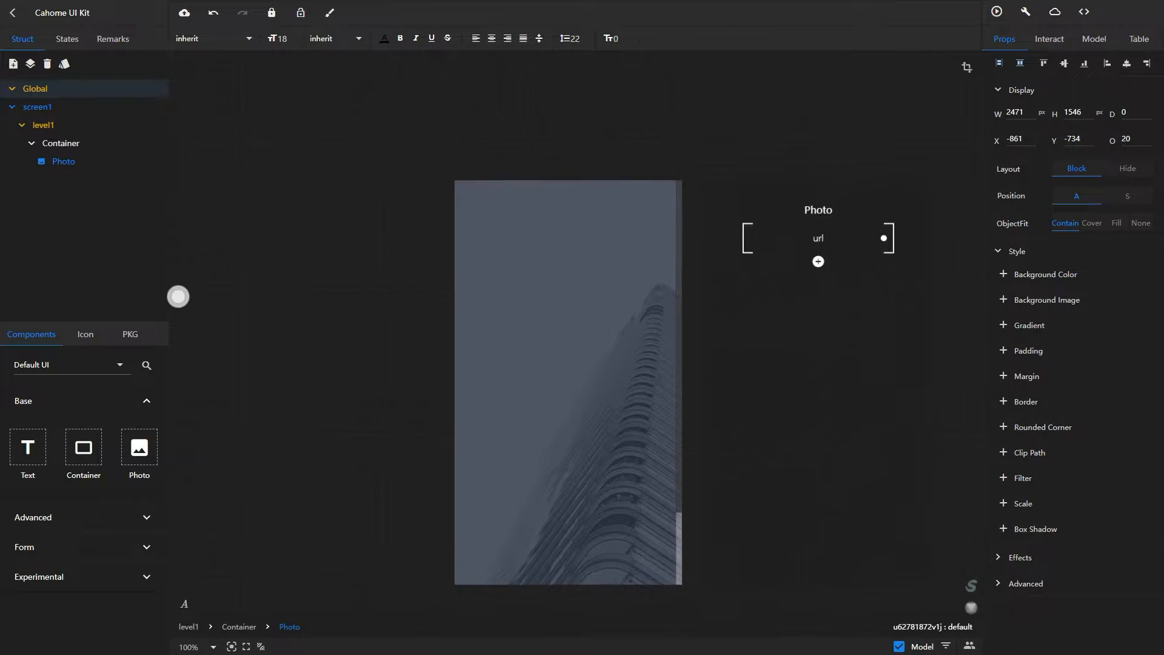
Add a second Photo to the lower part of the phone screen and move it from Global into level1
left_click_drag(375, 388, 406, 368)
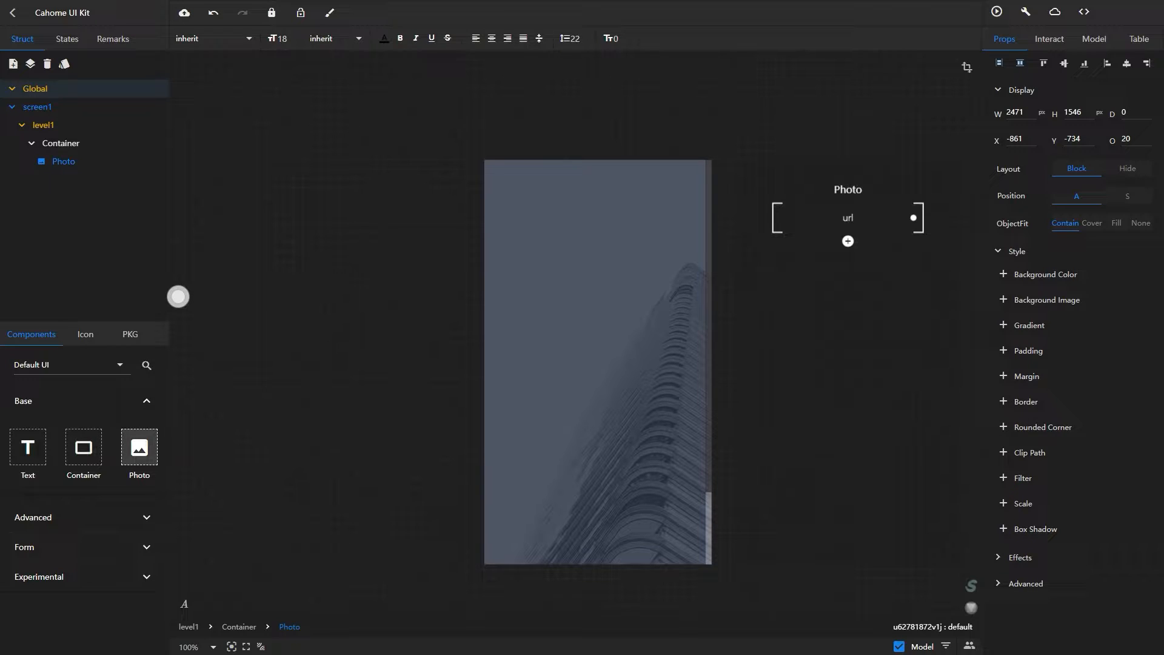
left_click_drag(140, 447, 562, 425)
left_click(31, 143)
left_click(43, 125)
left_click(35, 88)
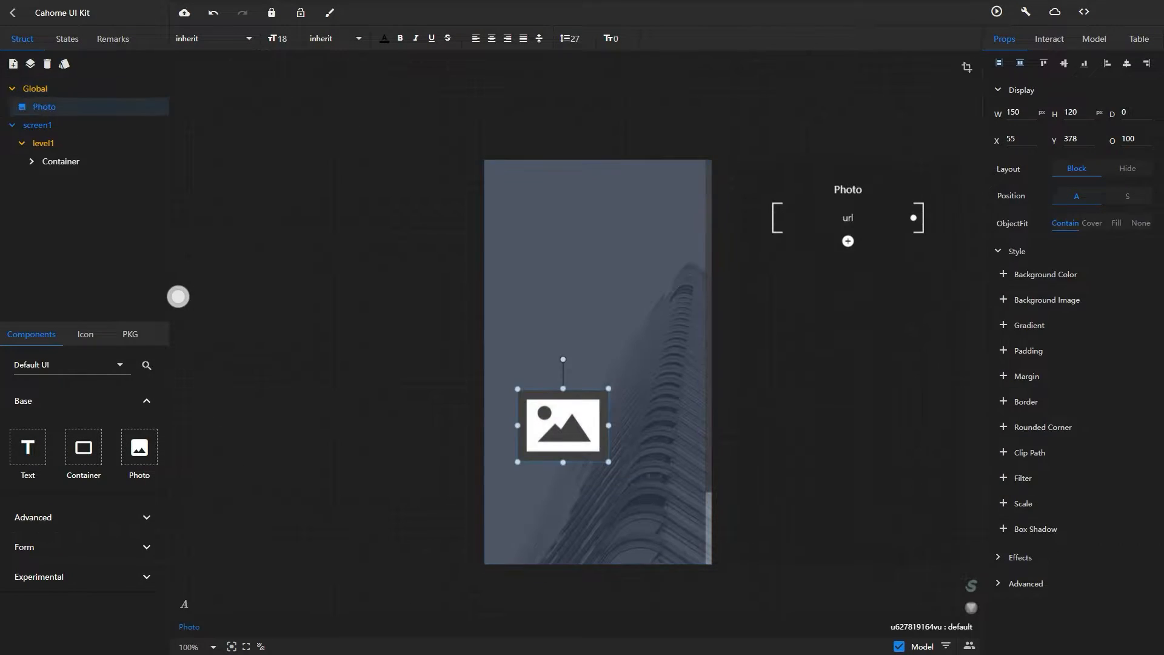
left_click(12, 89)
left_click(12, 88)
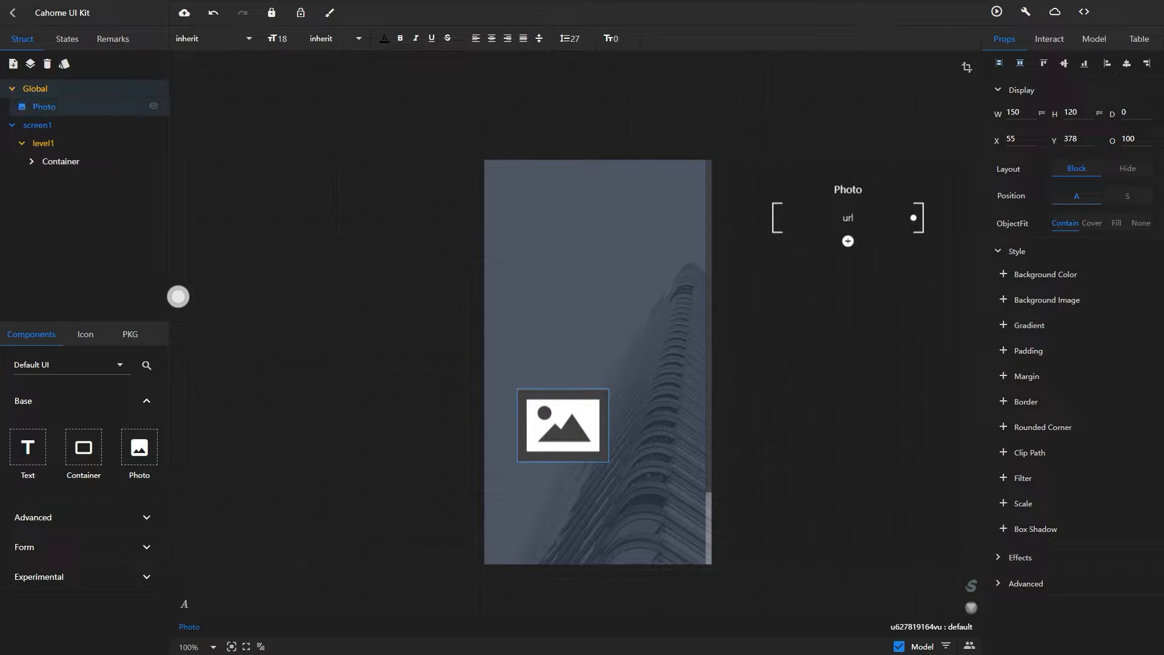
left_click_drag(44, 107, 54, 161)
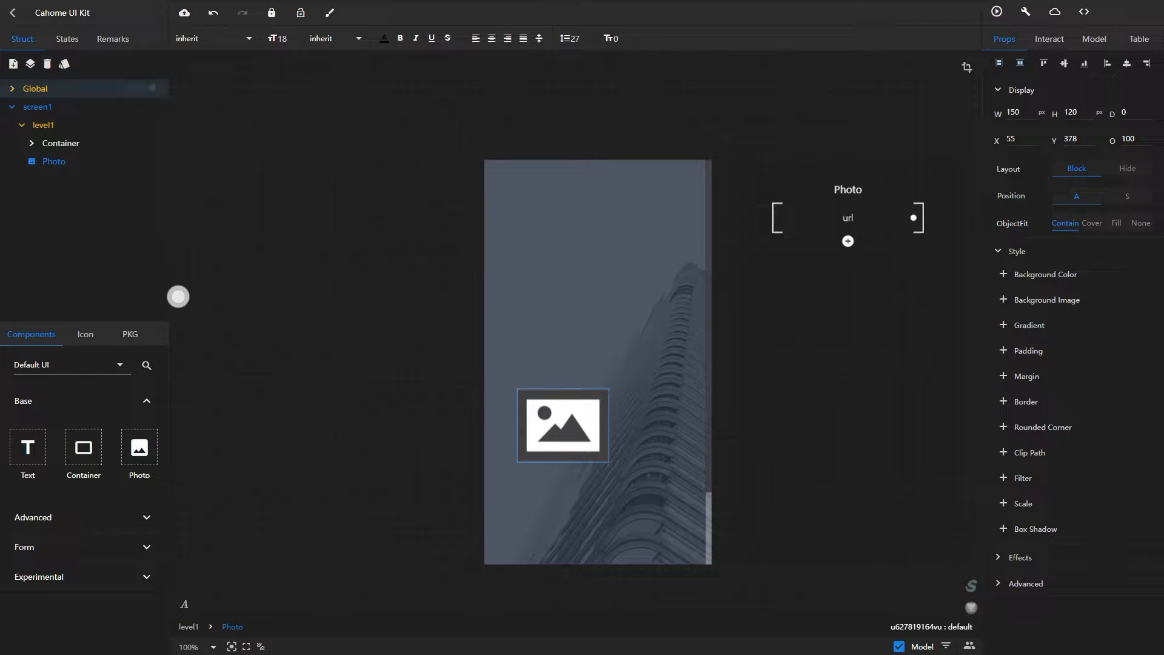
Set the image source of the new level1 Photo to the small 12x9 logo asset
left_click(563, 425)
left_click(562, 425)
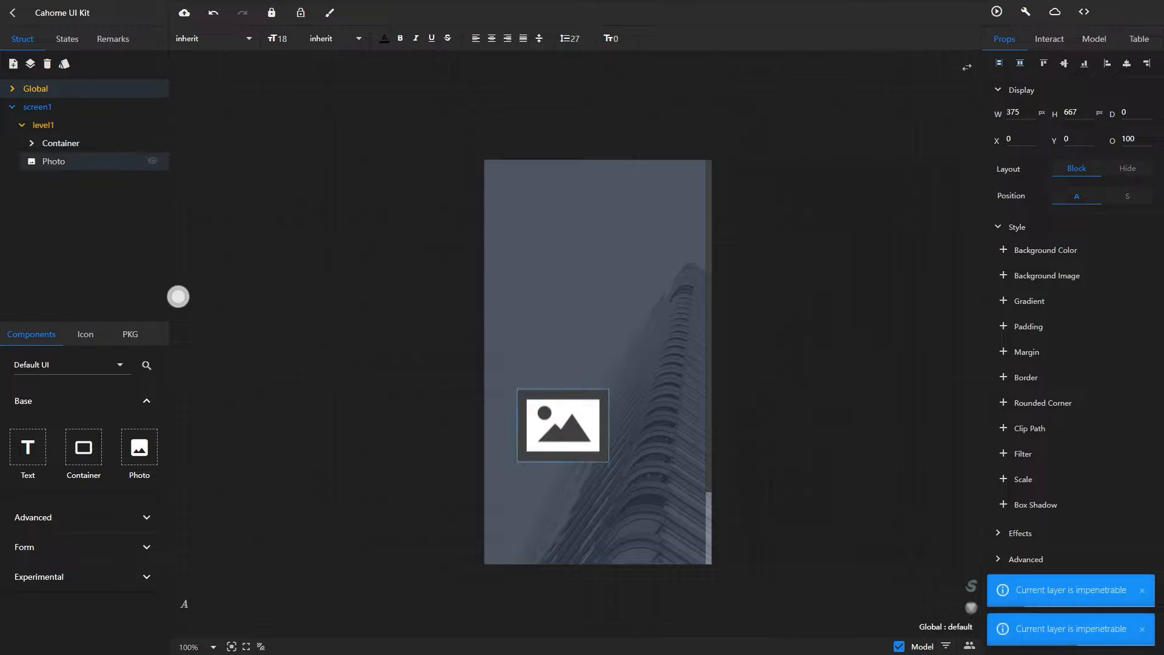
left_click(54, 161)
left_click(1094, 39)
left_click(1141, 89)
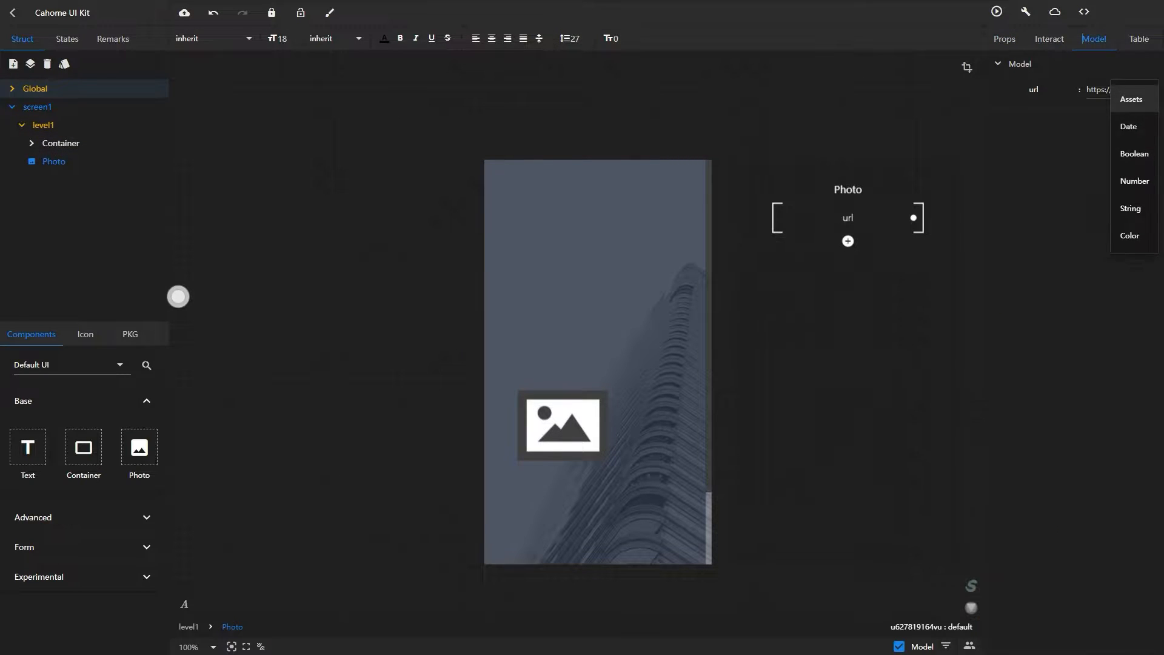
left_click(1131, 99)
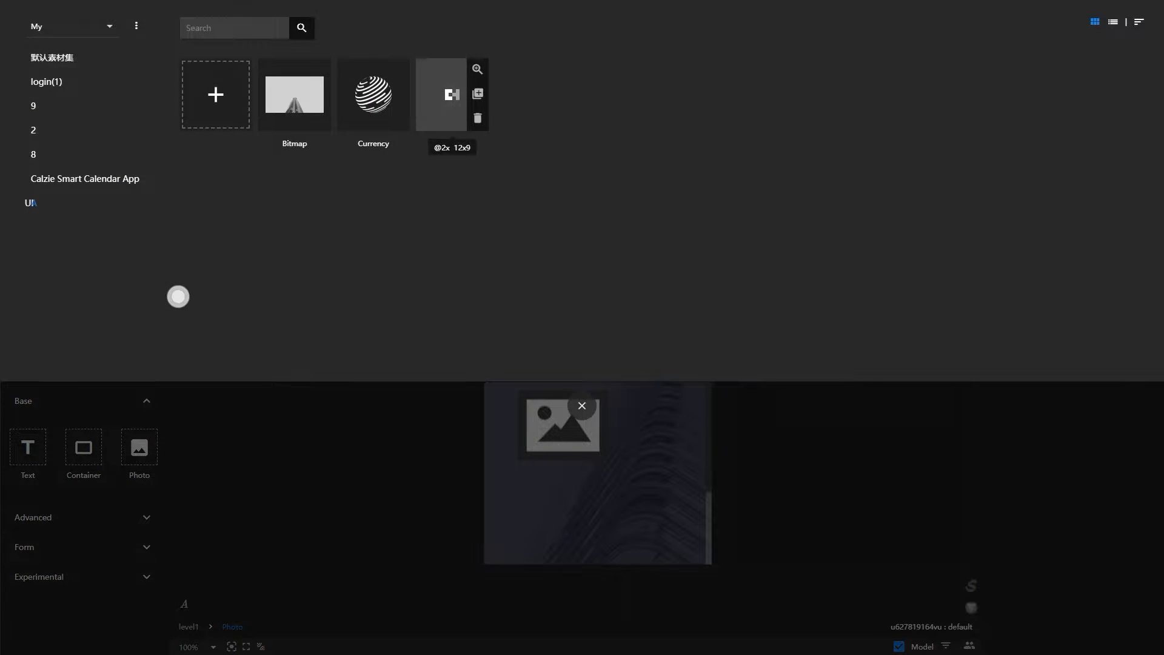
left_click(452, 95)
Shrink the logo photo to a small icon and place it near the left edge of the phone screen, above the lower third
left_click(548, 424)
left_click(549, 425)
left_click(54, 162)
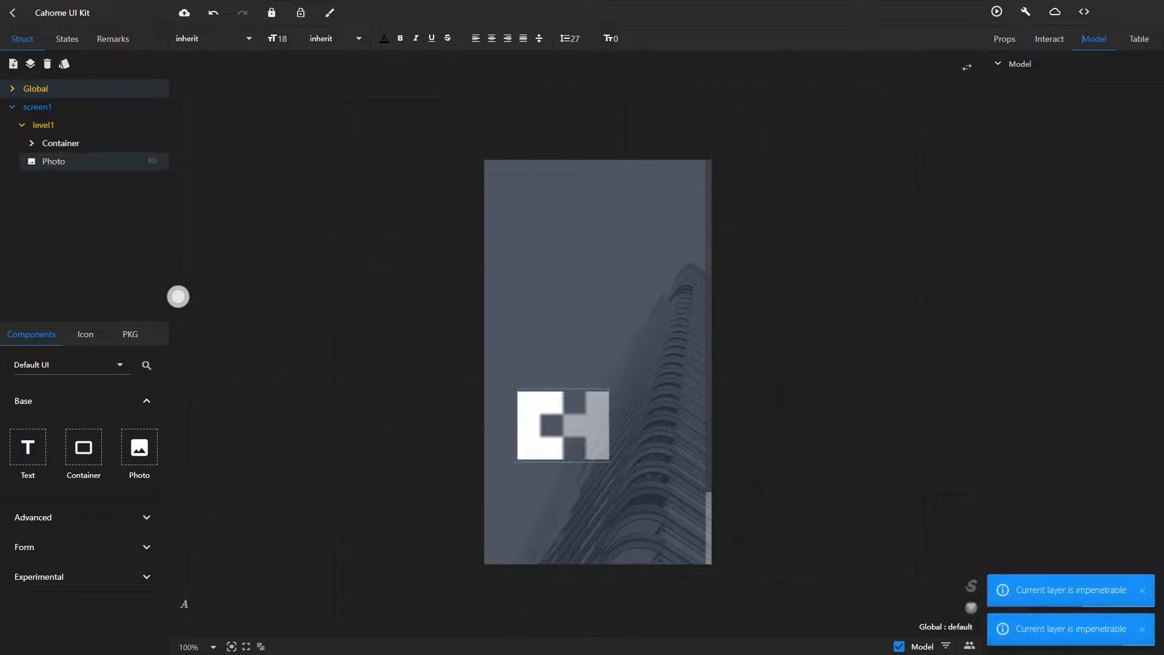
left_click(555, 424)
left_click(555, 424)
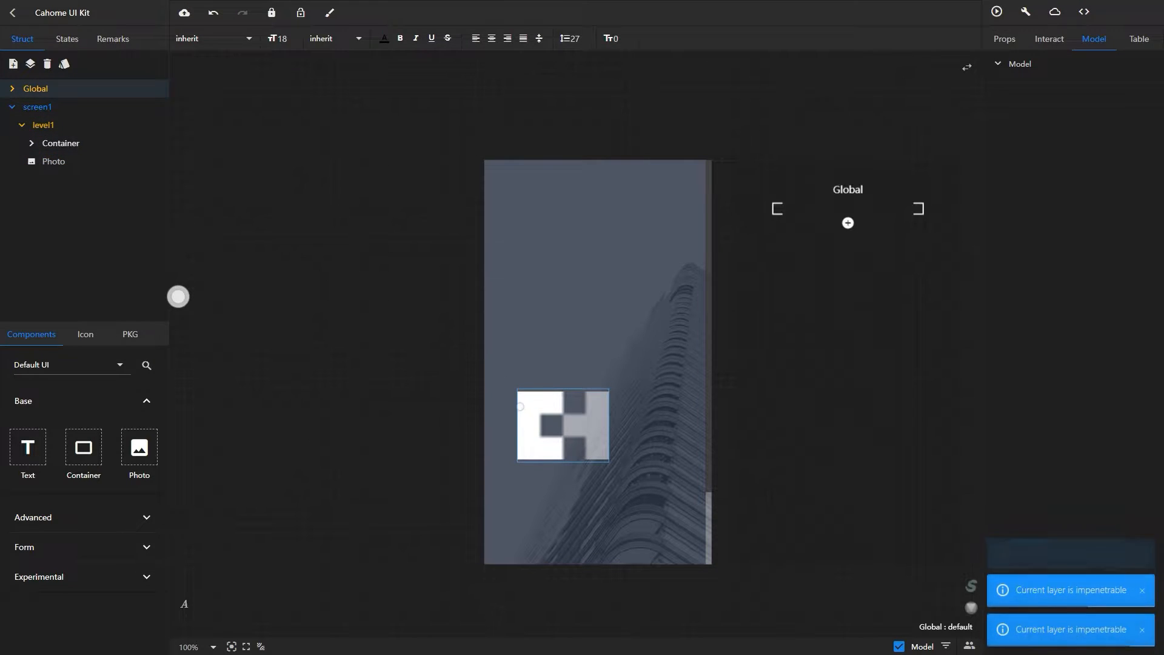
left_click(555, 424)
left_click_drag(563, 425, 545, 399)
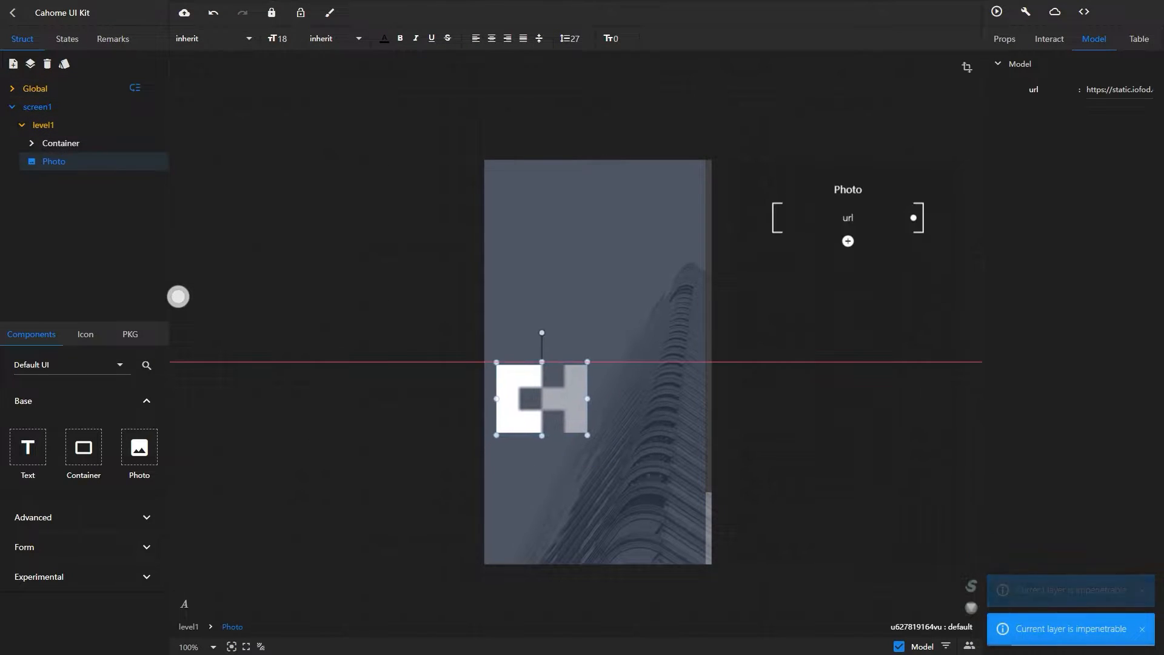
left_click_drag(590, 362, 509, 410)
left_click(549, 419)
left_click(511, 413)
left_click(549, 425)
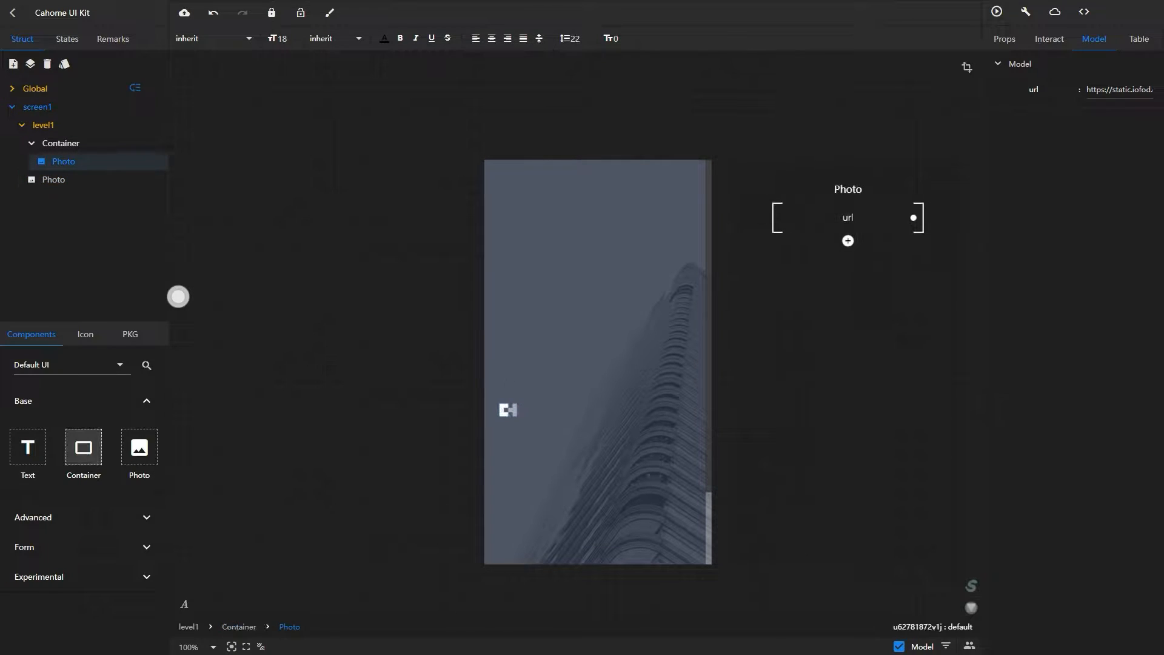
Add a Text component just below the logo and enlarge its box to span the full screen width with room for several lines
left_click_drag(27, 447, 508, 430)
left_click(1004, 39)
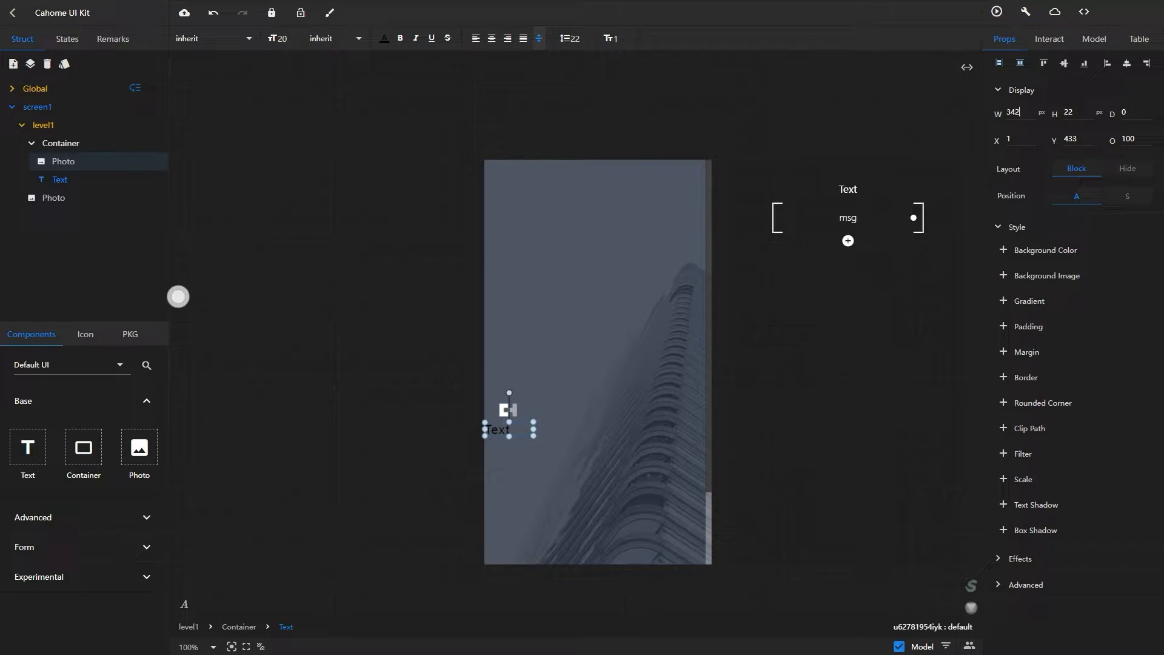
left_click_drag(788, 303, 784, 312)
left_click_drag(593, 445, 593, 518)
Change the Text component's message to "Safest digital blockchain platform"
left_click(1083, 39)
double_click(1120, 89)
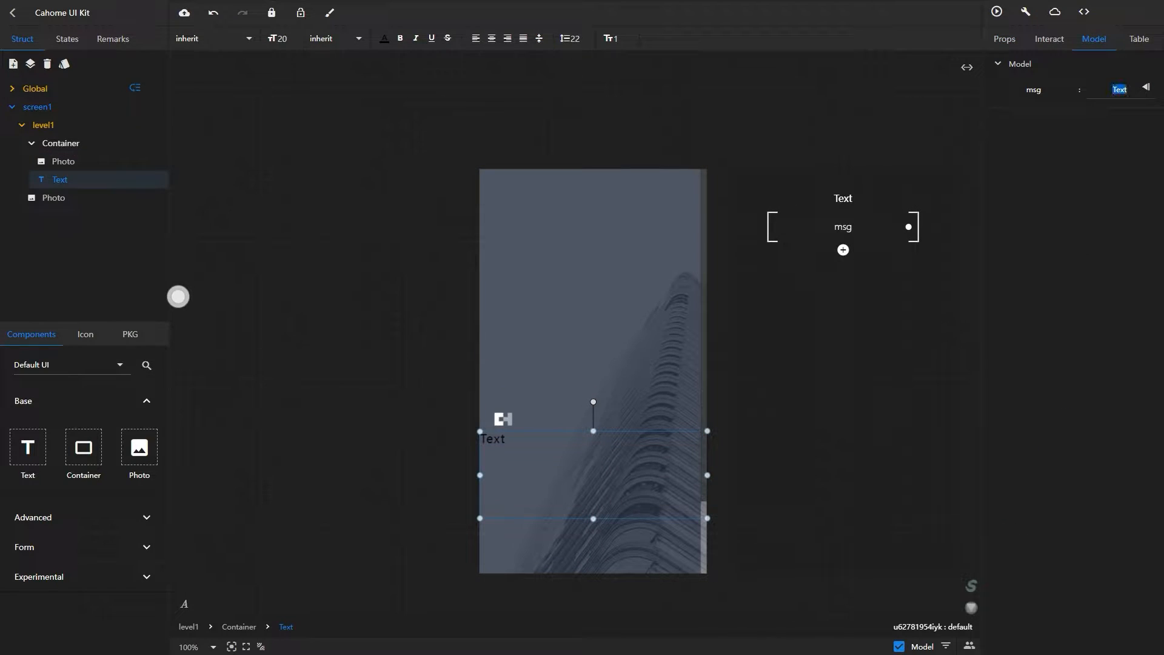
type("Safest digit")
type("al bl")
type("ockchain")
type(" platf")
type("orm")
key("Return")
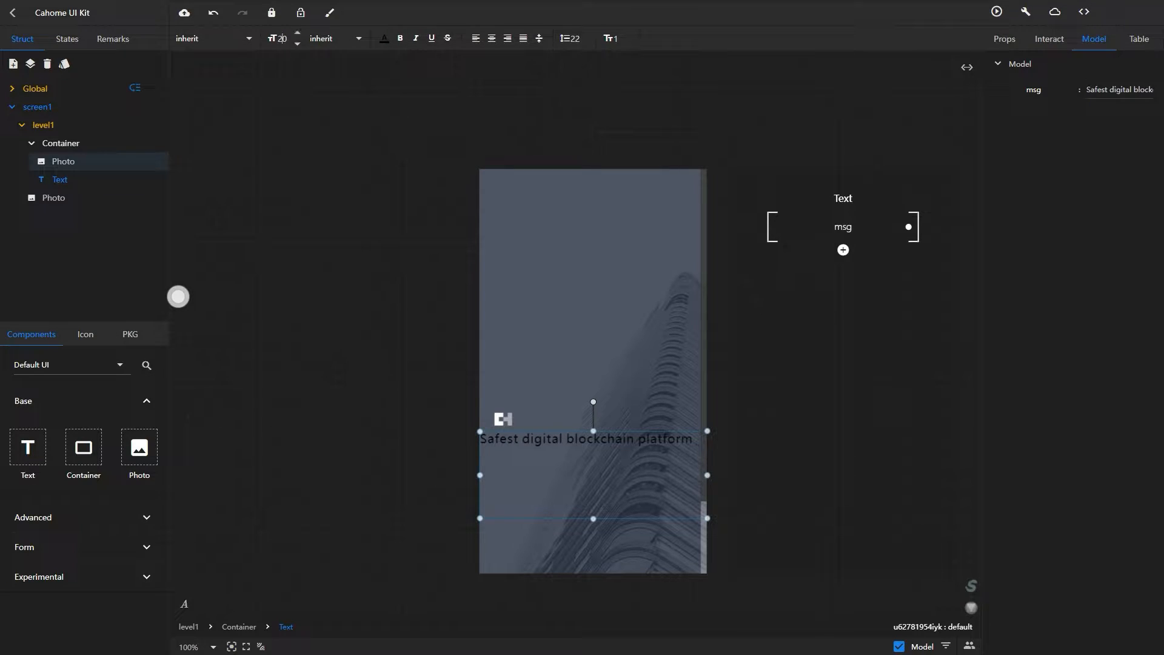
Set the heading text's font size to 39 and its letter spacing to 0
key("Return")
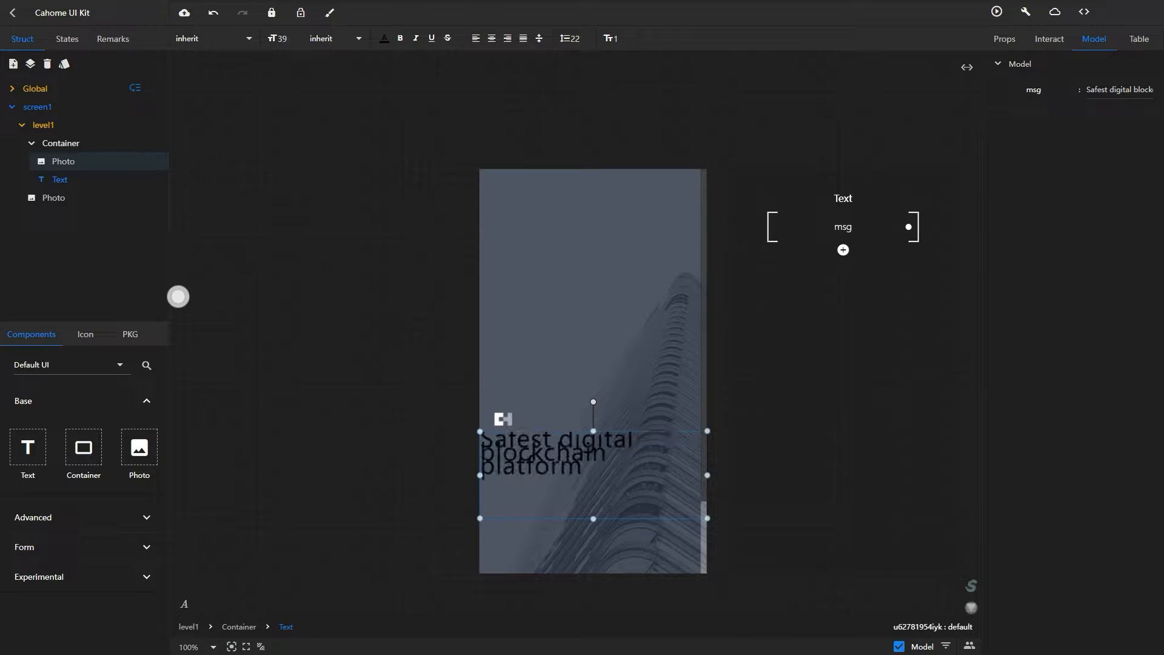
key("BackSpace")
type("0")
key("Return")
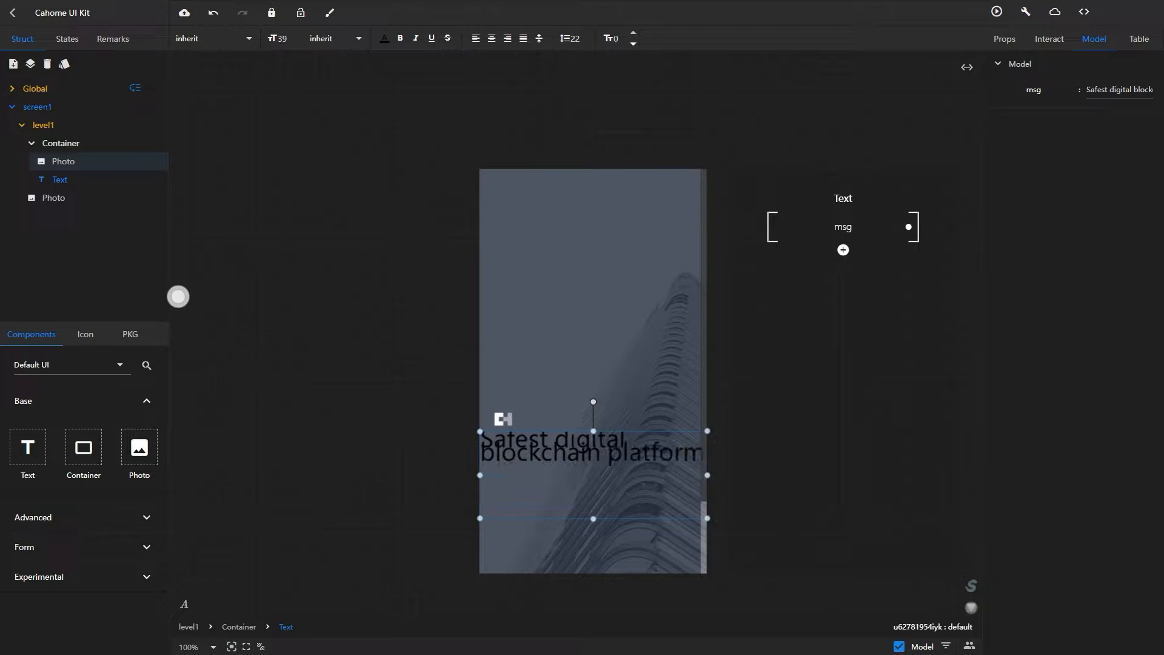
Increase the heading text's letter spacing to 3 and its line height to 37
left_click(633, 33)
left_click(633, 33)
left_click(633, 33)
left_click(590, 43)
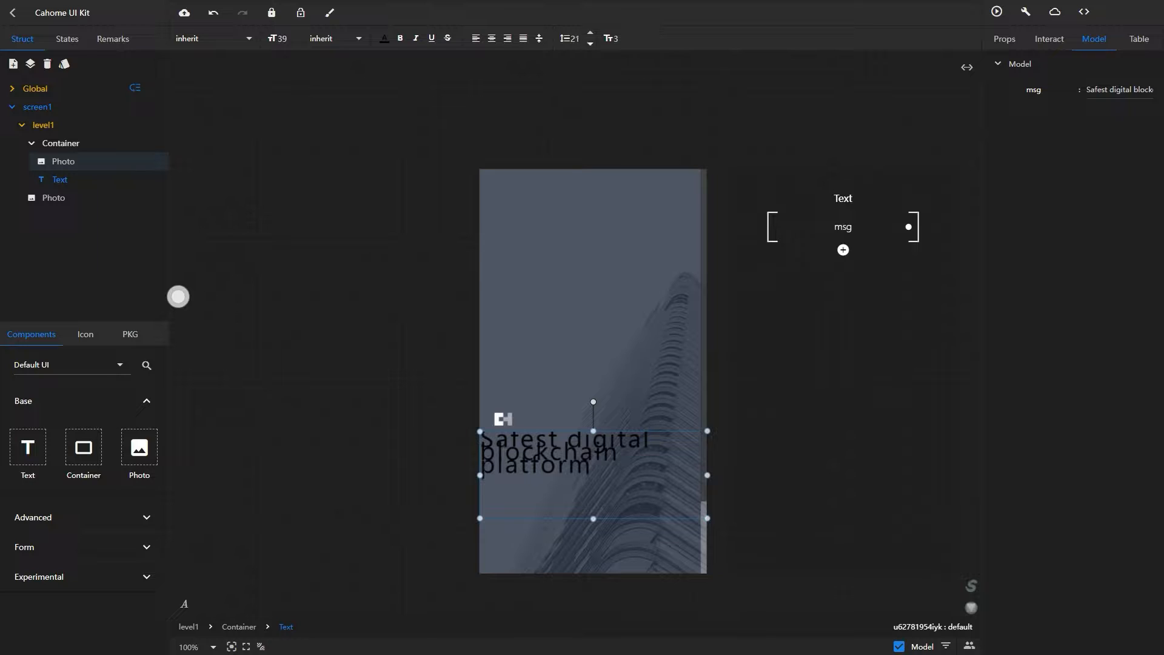
triple_click(590, 33)
triple_click(590, 33)
triple_click(590, 33)
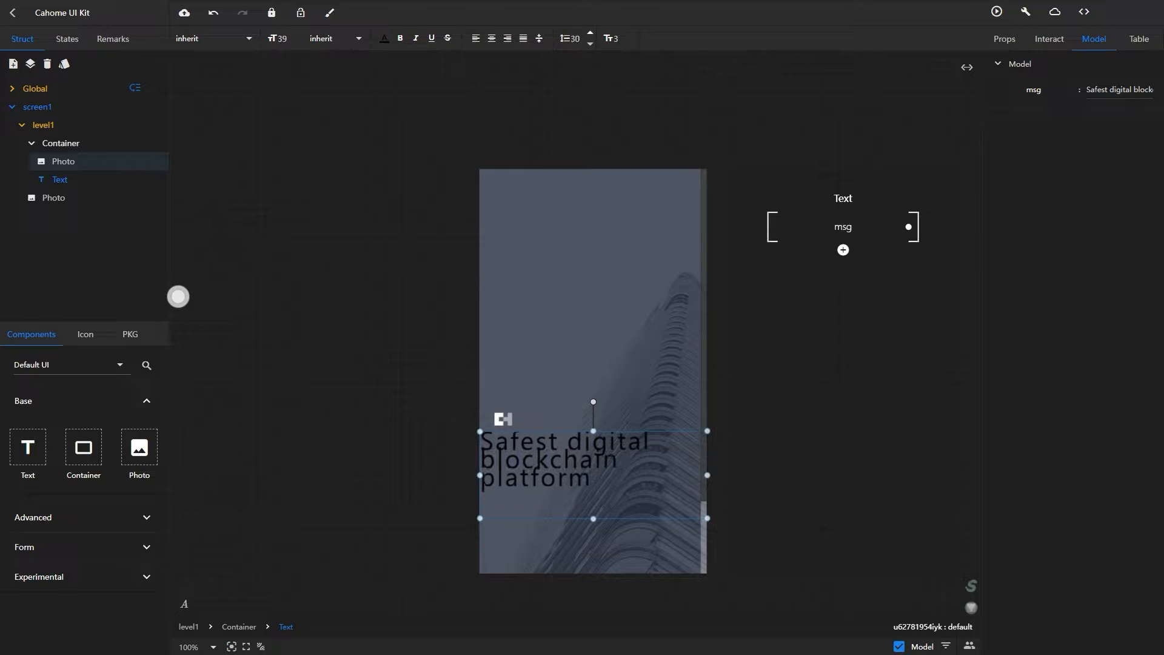
triple_click(590, 33)
left_click(590, 32)
left_click(590, 33)
left_click(590, 32)
left_click(590, 33)
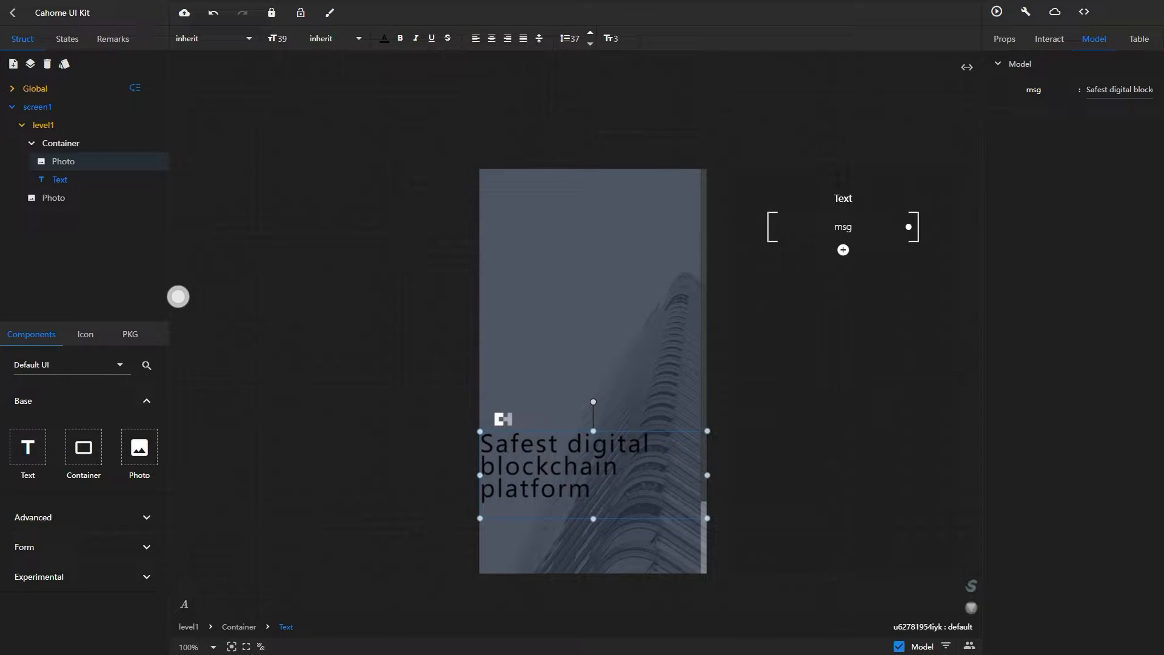
Center the heading text horizontally and change its color to white
left_click(491, 38)
left_click(384, 38)
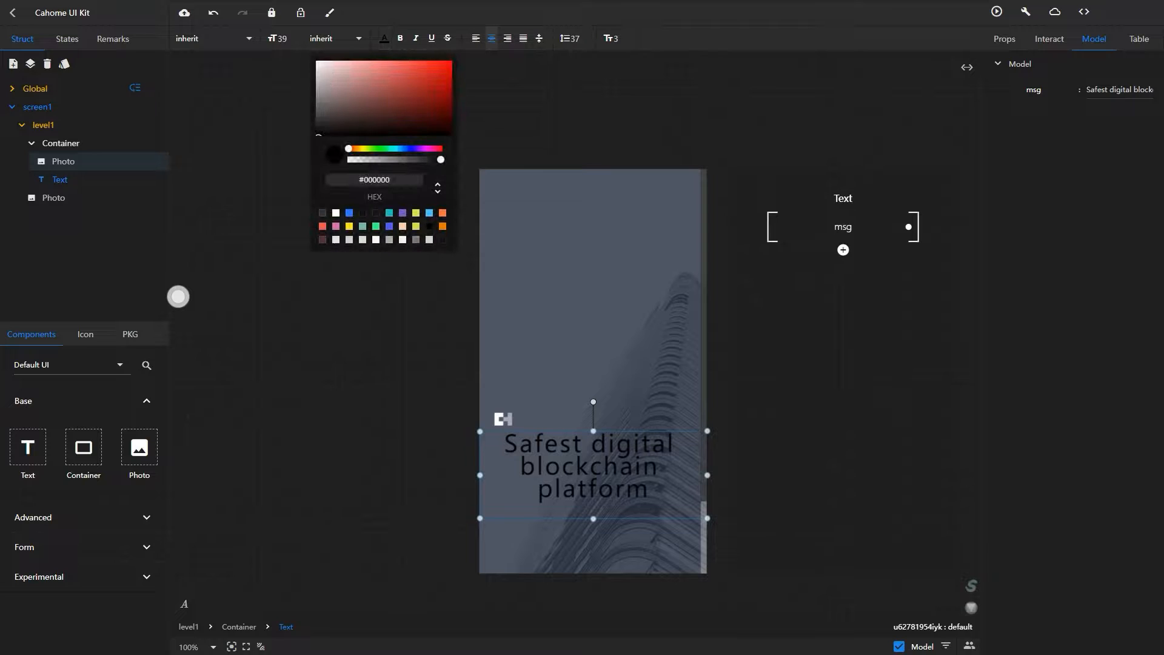
left_click(314, 60)
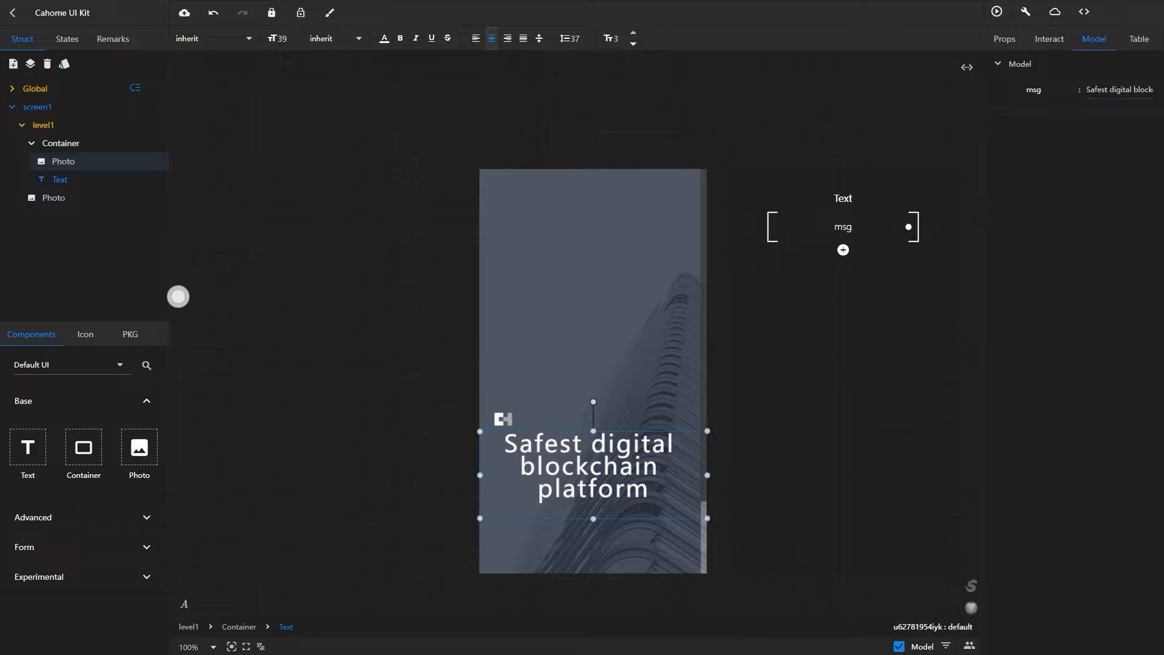
Increase the heading text's letter spacing to 6 and reduce its line height to 28
left_click(633, 43)
left_click(633, 33)
left_click(633, 33)
left_click(633, 33)
left_click(633, 32)
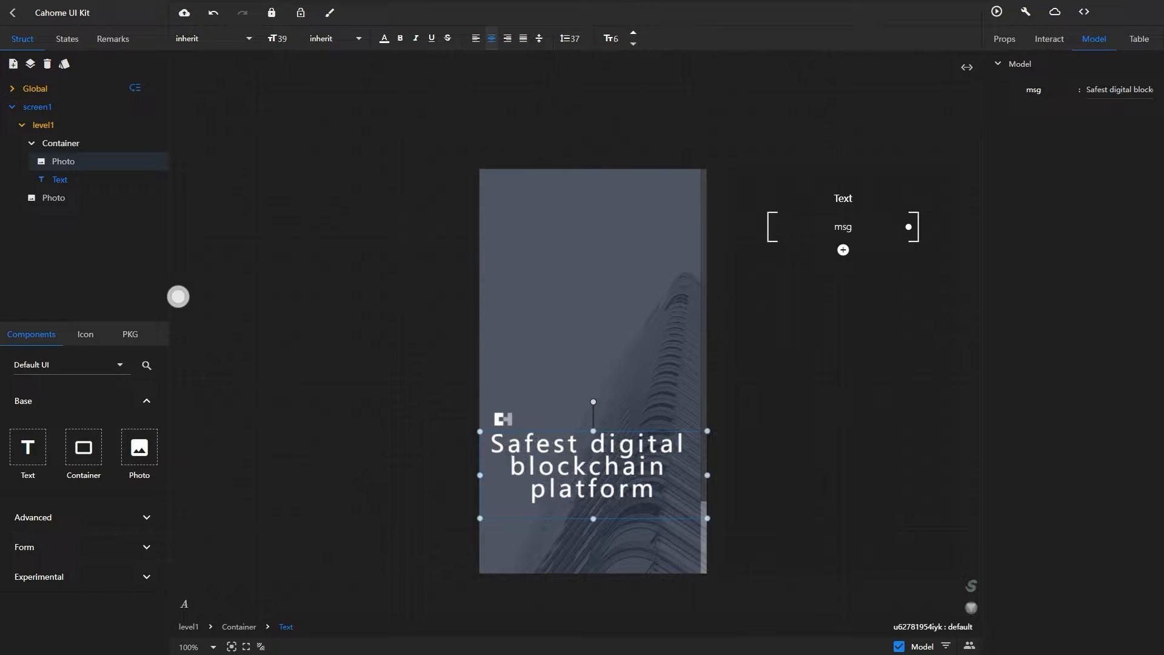
triple_click(589, 44)
triple_click(590, 44)
triple_click(590, 44)
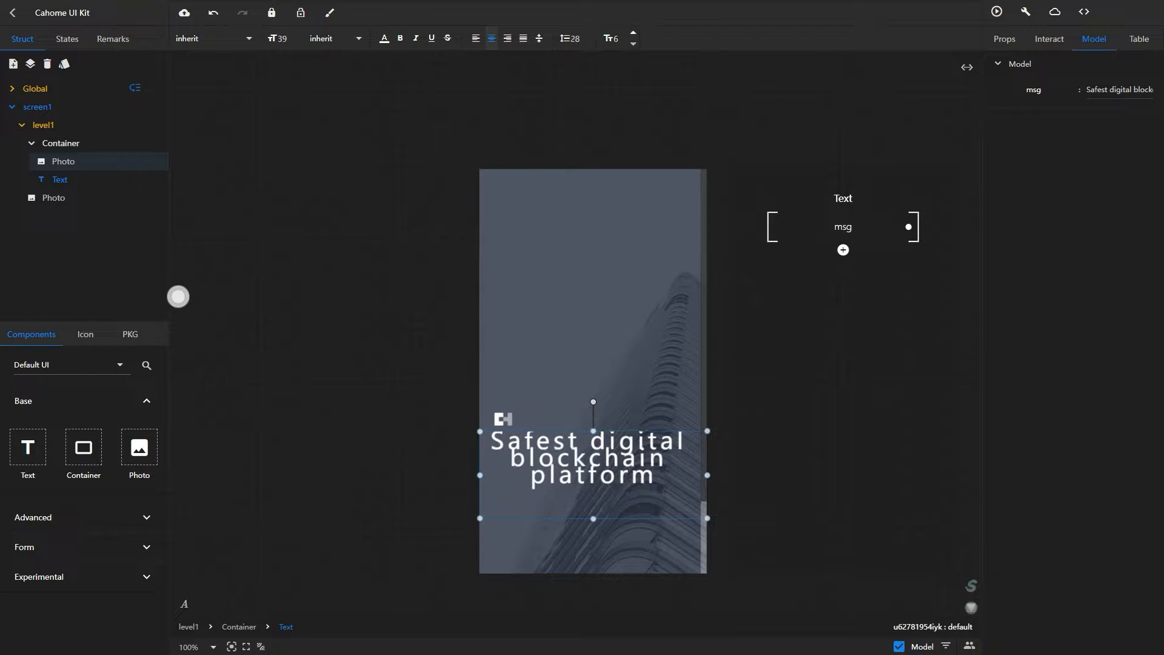
Reduce the heading text's letter spacing to 0
left_click(633, 33)
left_click(633, 33)
left_click(633, 44)
left_click(633, 44)
left_click(633, 43)
left_click(633, 43)
left_click(633, 43)
left_click(633, 44)
left_click(633, 43)
left_click(633, 43)
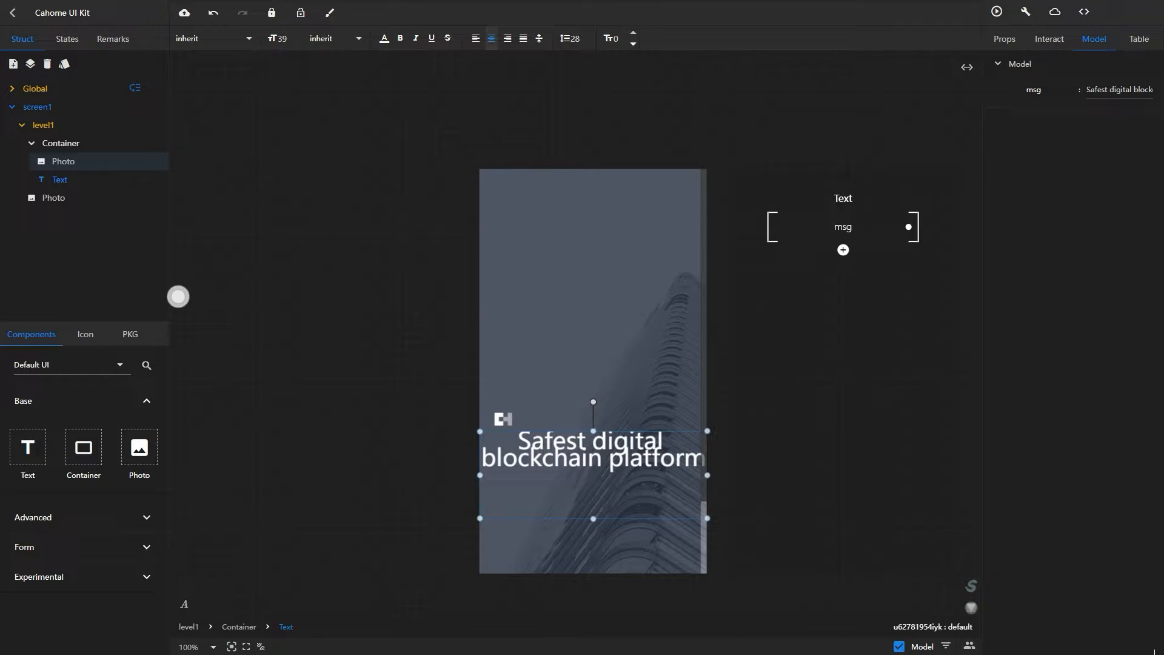
Increase the heading text's line height to 45
double_click(590, 33)
double_click(590, 33)
double_click(590, 33)
double_click(590, 32)
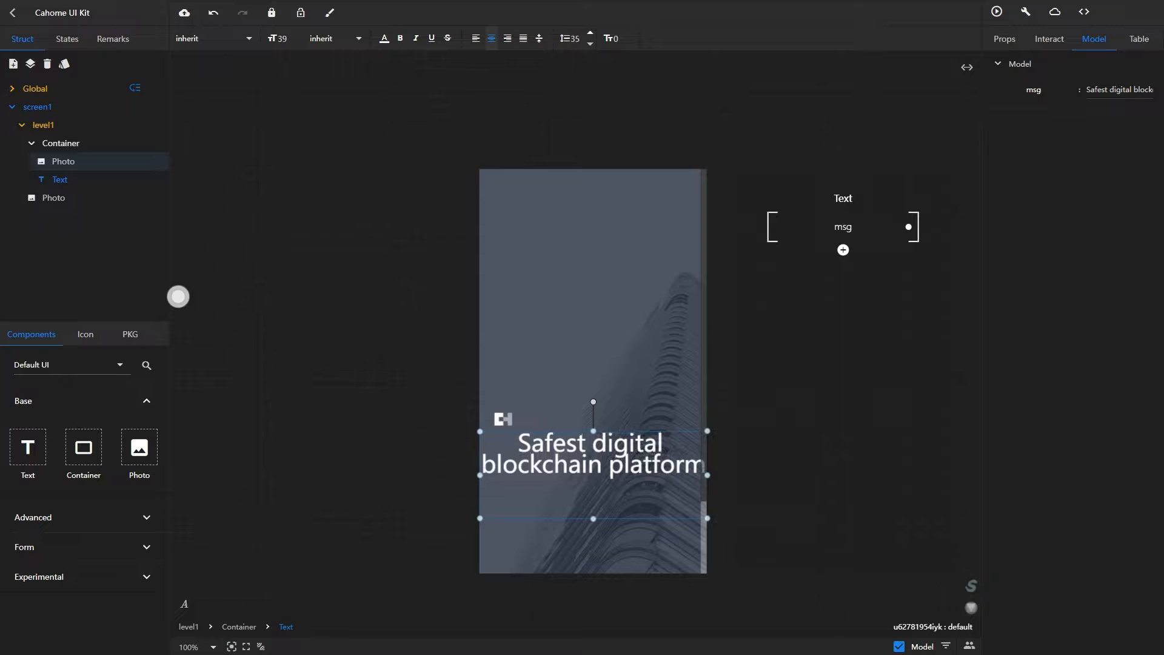
double_click(590, 33)
double_click(590, 33)
double_click(590, 33)
double_click(590, 33)
left_click(590, 32)
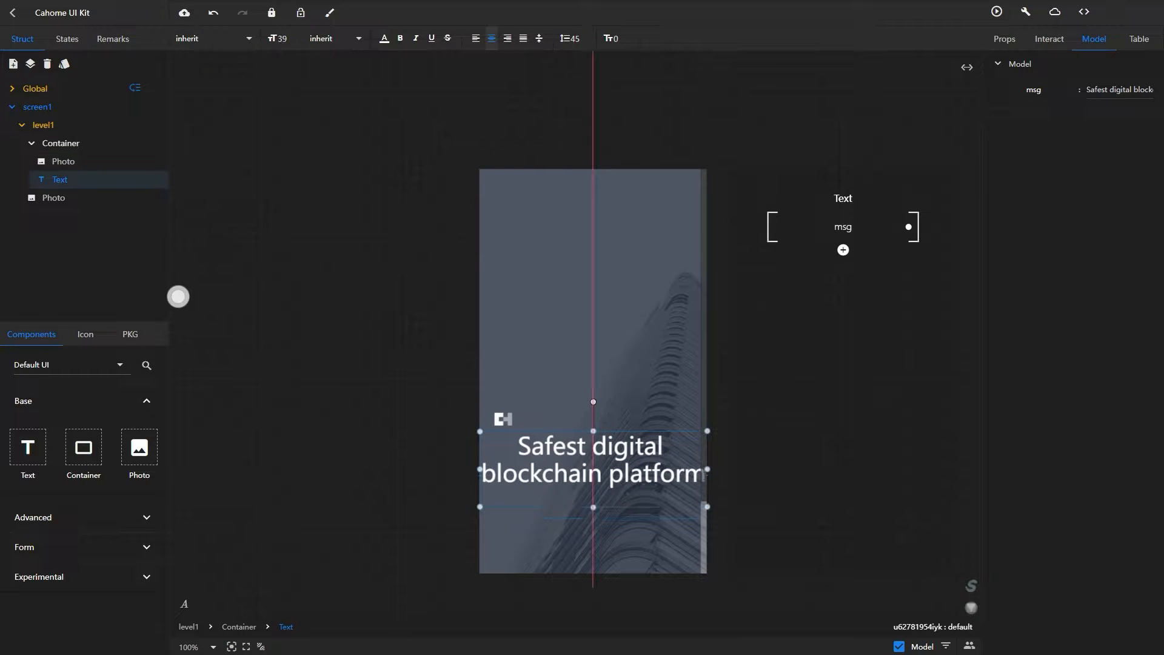
Add a Container below the heading text, inside the existing level1 container
left_click(44, 125)
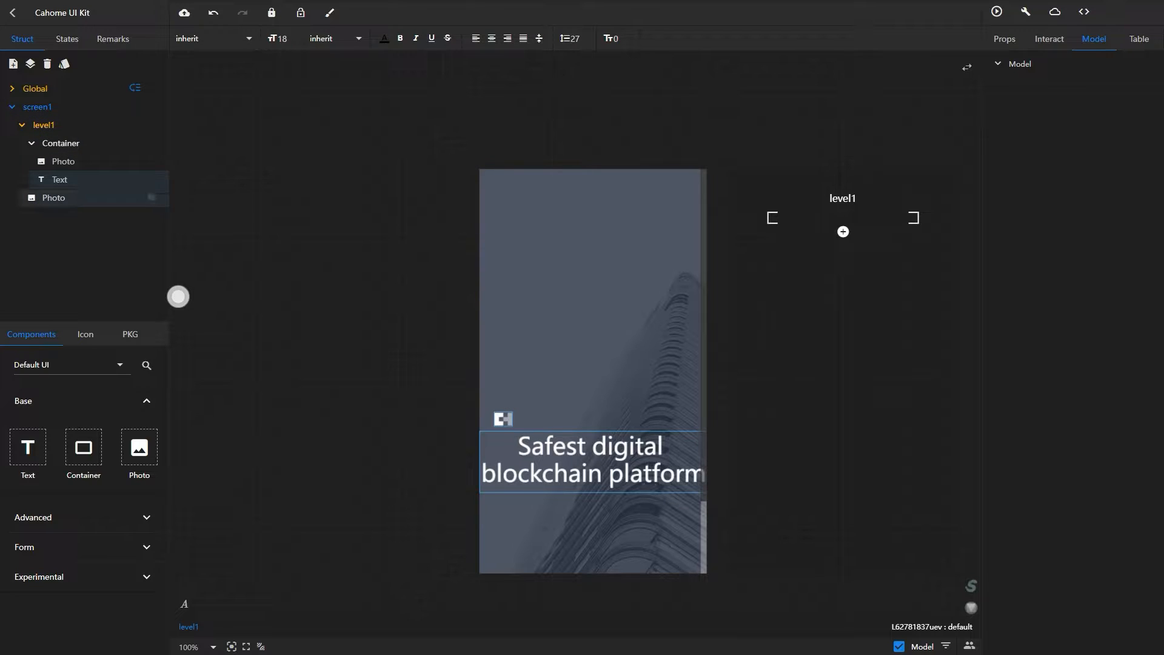
left_click_drag(83, 447, 516, 534)
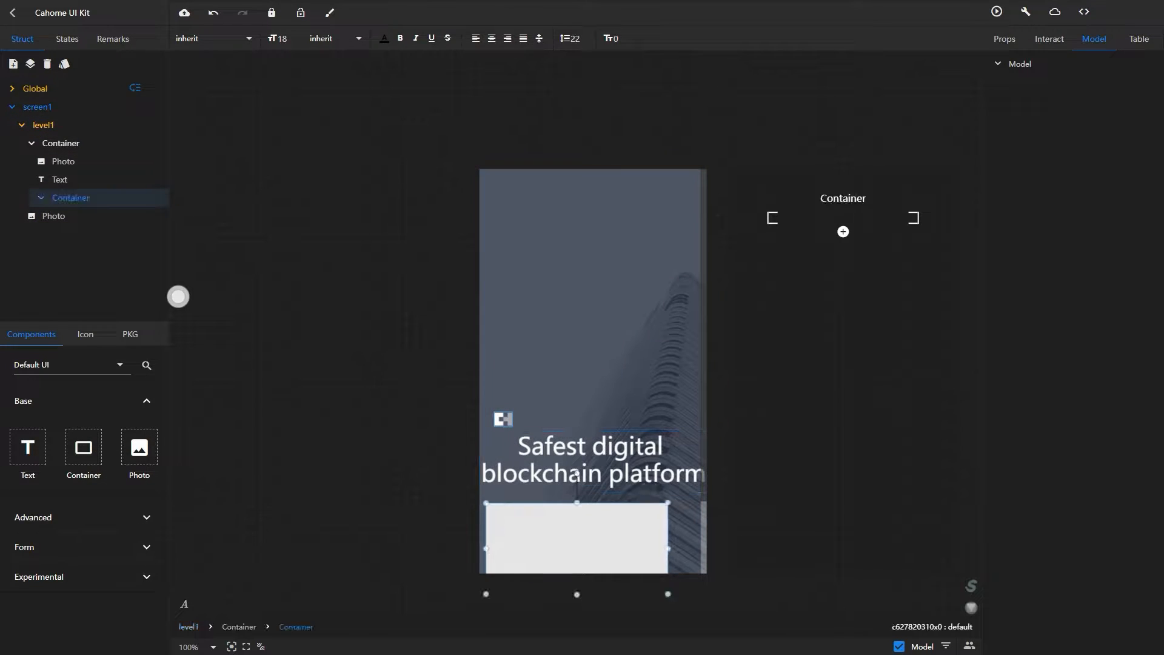
Resize the new container to a full-width strip about 375 × 59 px at the bottom of the mobile screen and remove its background color
left_click_drag(661, 544, 706, 543)
left_click_drag(593, 589, 593, 574)
left_click_drag(593, 497, 593, 537)
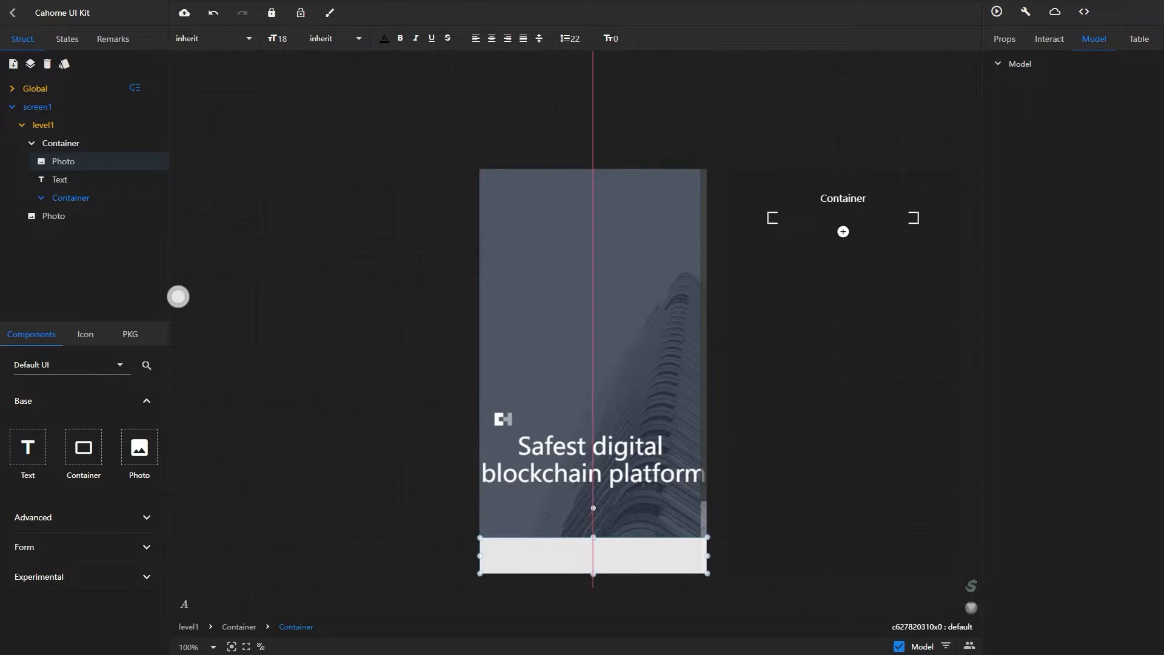
left_click(998, 39)
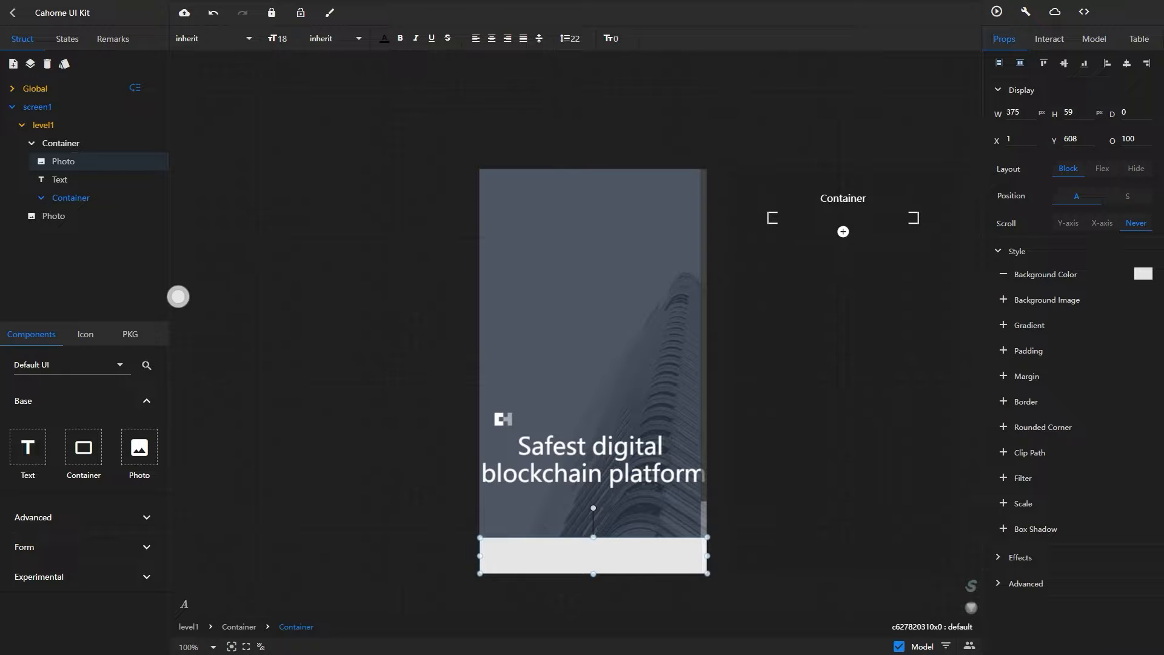
left_click(1004, 274)
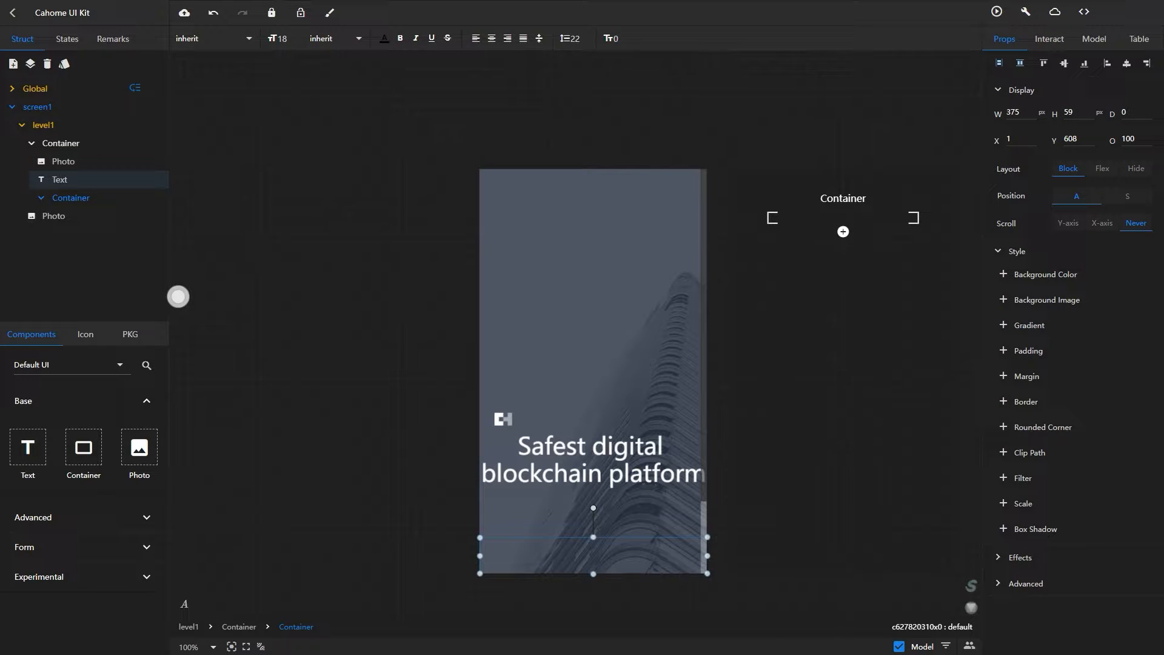
Add a Text element inside the bottom container and set its message to "Choosing The Right Path"
left_click(28, 447)
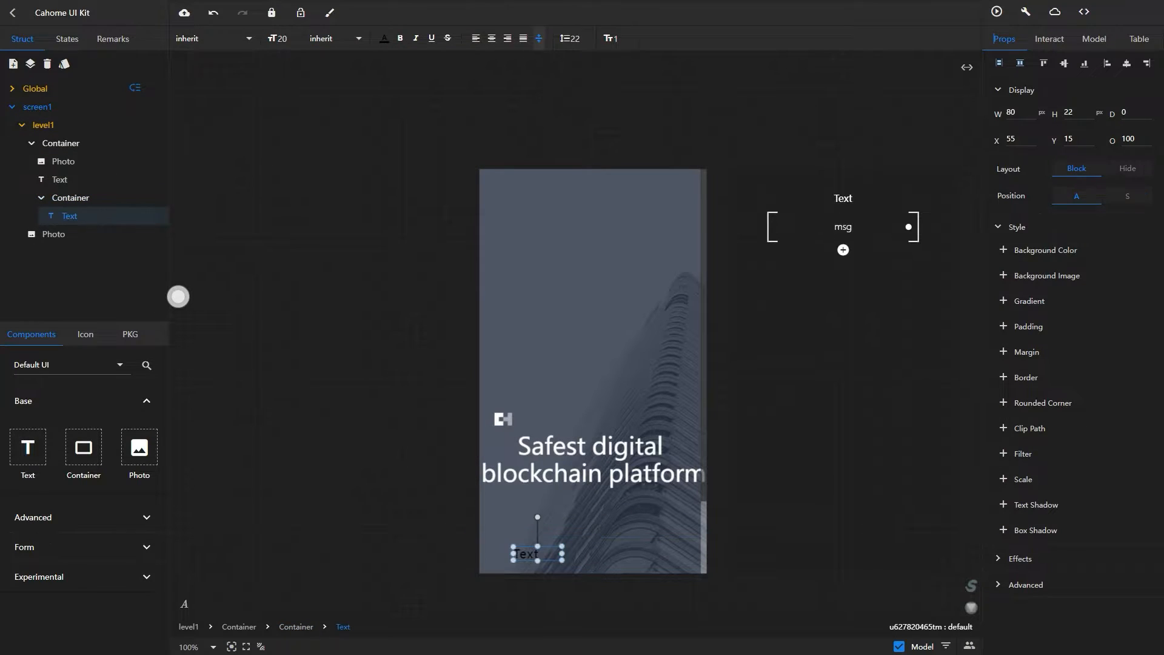
left_click(1093, 39)
double_click(1120, 90)
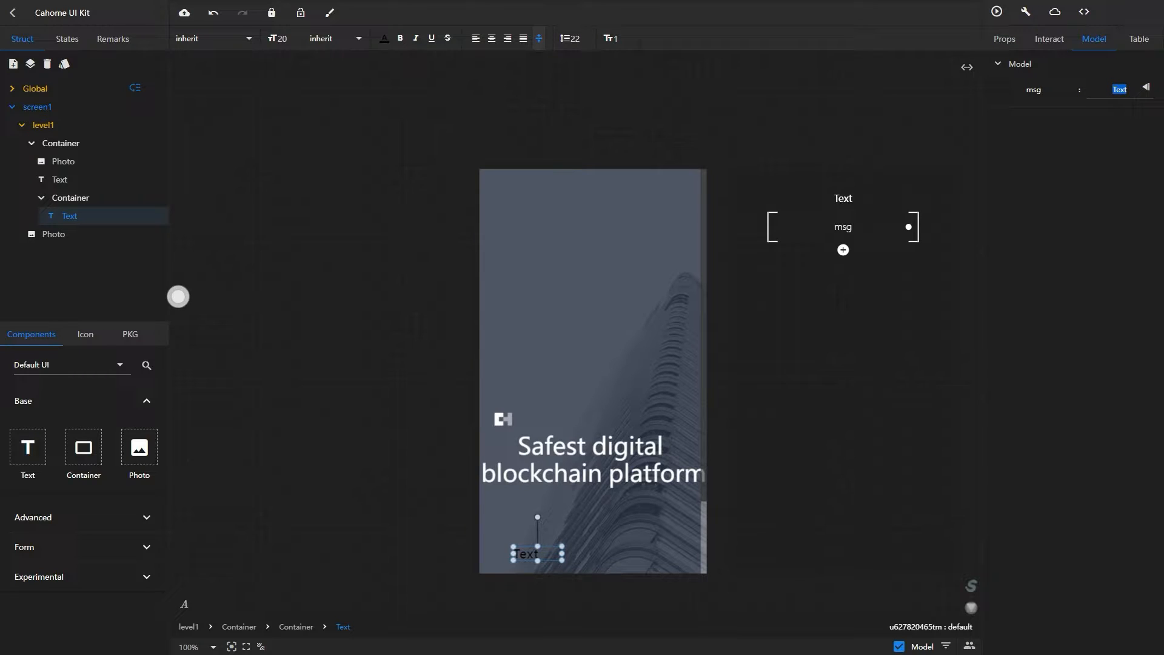
type("c")
type("hoosing Th")
type("e")
type(" Righ")
type("t Pat")
key("Return")
Make the "Choosing The Right Path" text white and set its font size to 14
left_click(384, 39)
left_click(325, 214)
double_click(282, 39)
type("14")
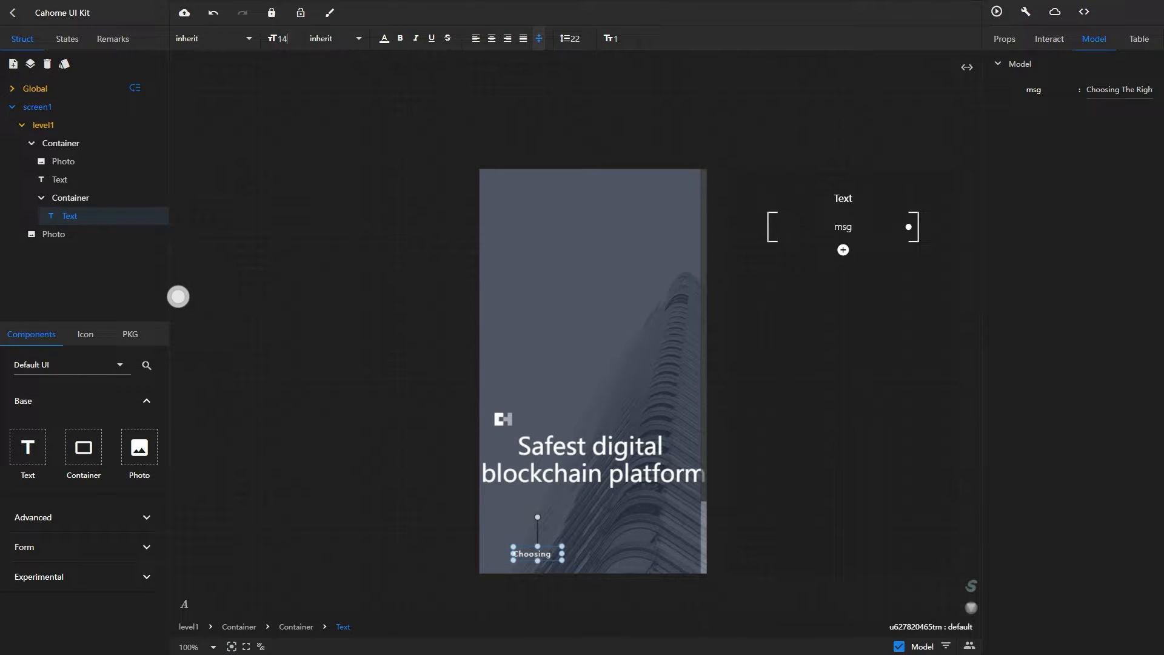
key("Return")
Left-align the tagline and enlarge its text box on both sides to fit one line, with a height of about 27 px
left_click(553, 553)
left_click(553, 553)
left_click_drag(562, 553, 631, 553)
left_click_drag(513, 553, 487, 553)
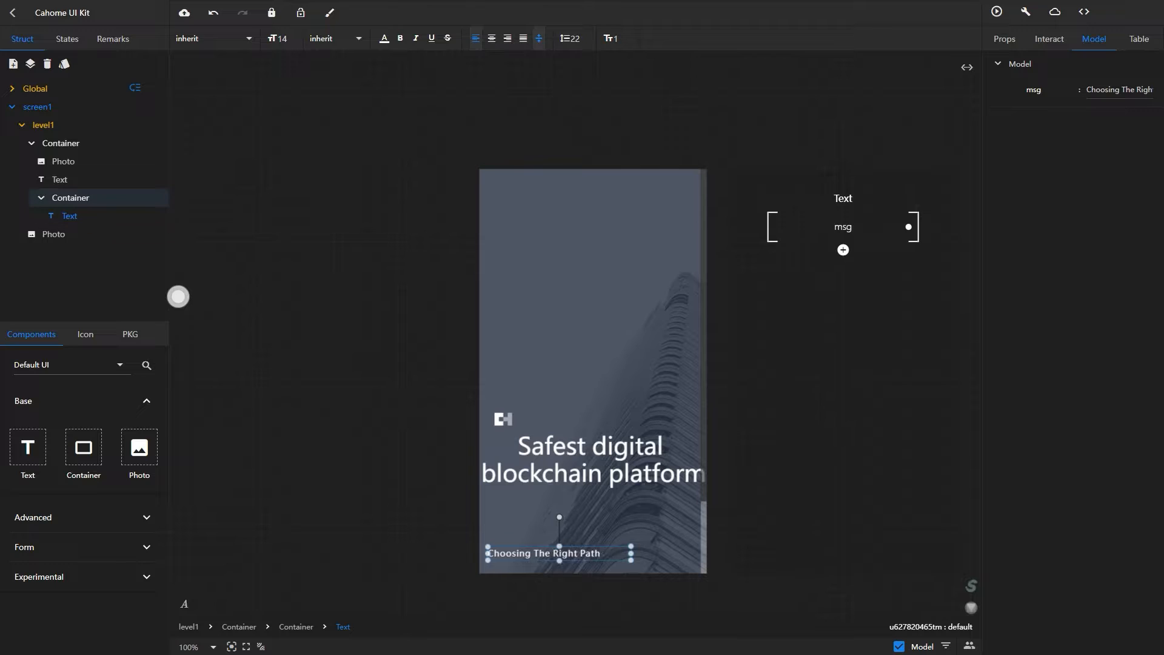
left_click_drag(559, 560, 559, 563)
Set the tagline's line height to 26 and narrow its text box to about 200 px wide
double_click(590, 44)
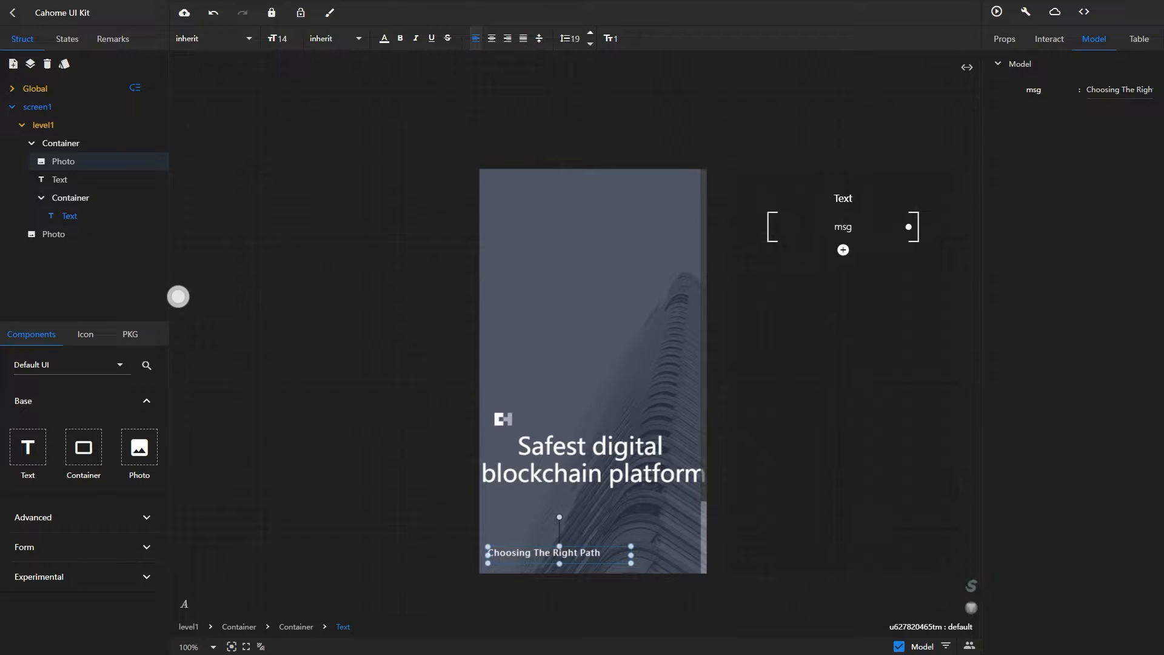
triple_click(589, 33)
double_click(590, 33)
double_click(589, 33)
left_click_drag(631, 555, 609, 555)
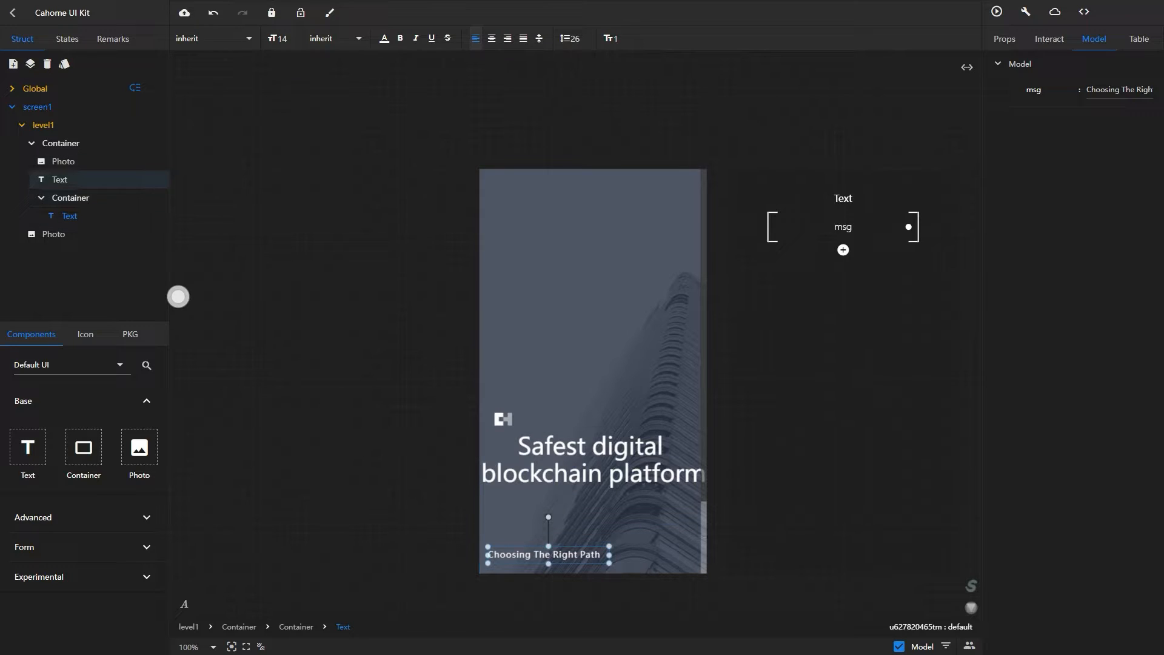
Shift the tagline horizontally to about X 31 and center it vertically in the bottom container
left_click(997, 39)
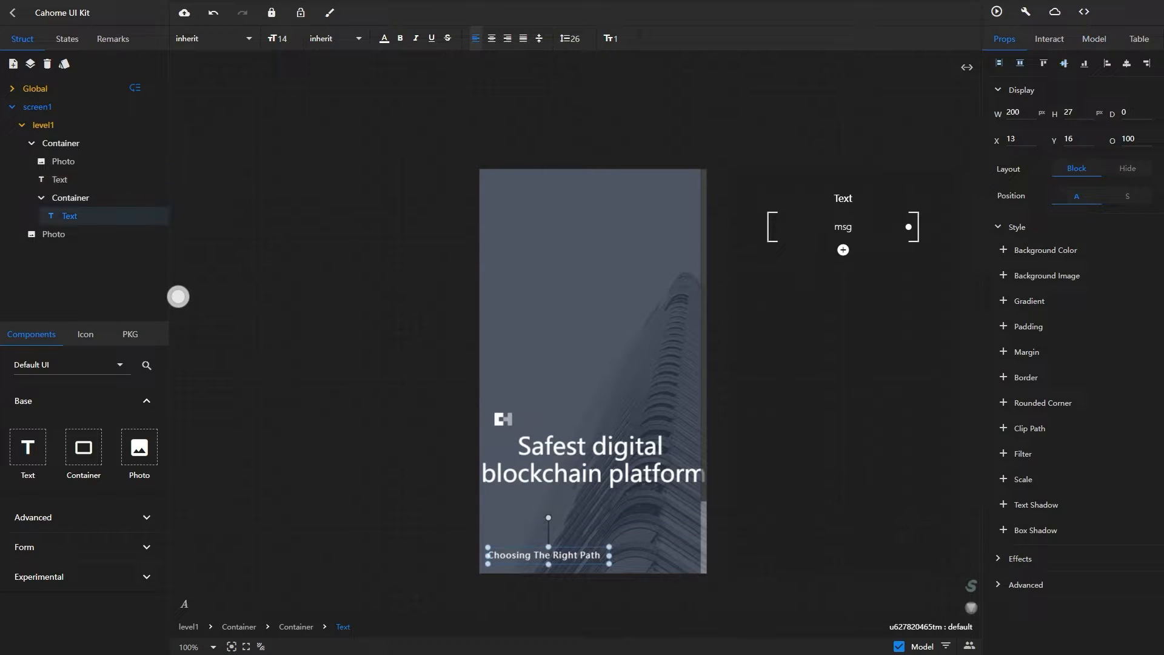
left_click_drag(548, 555, 559, 556)
left_click(1064, 64)
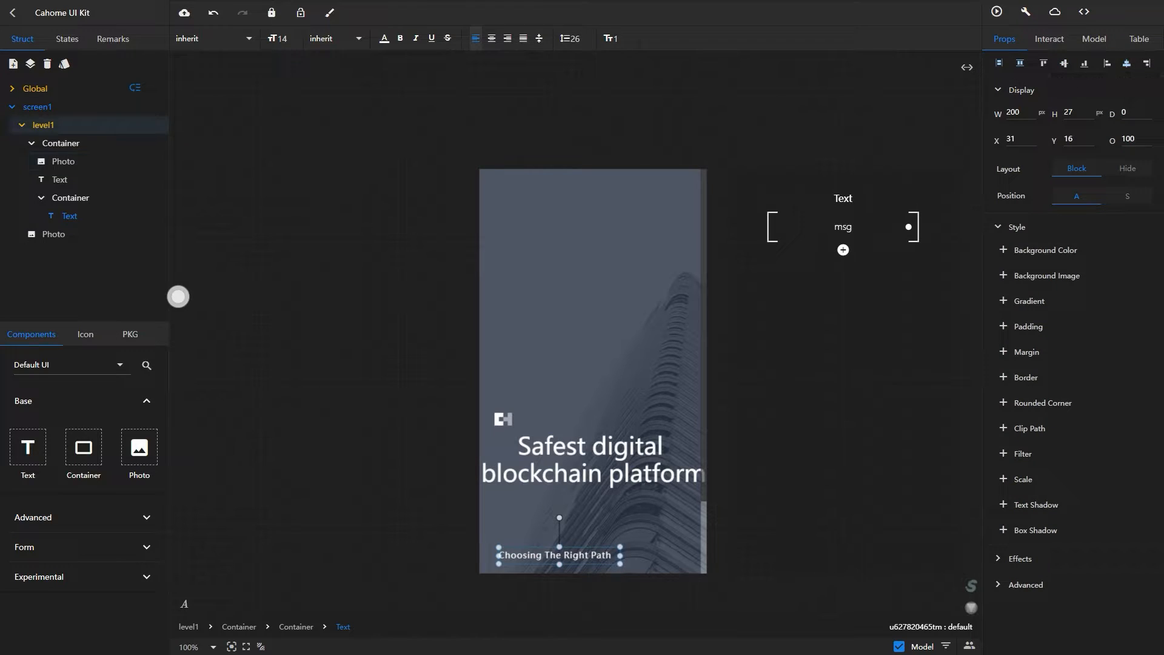
Add a Container inside the bottom container beside the tagline and size it to 49 × 49 px
left_click(70, 197)
left_click_drag(83, 447, 631, 545)
double_click(1012, 112)
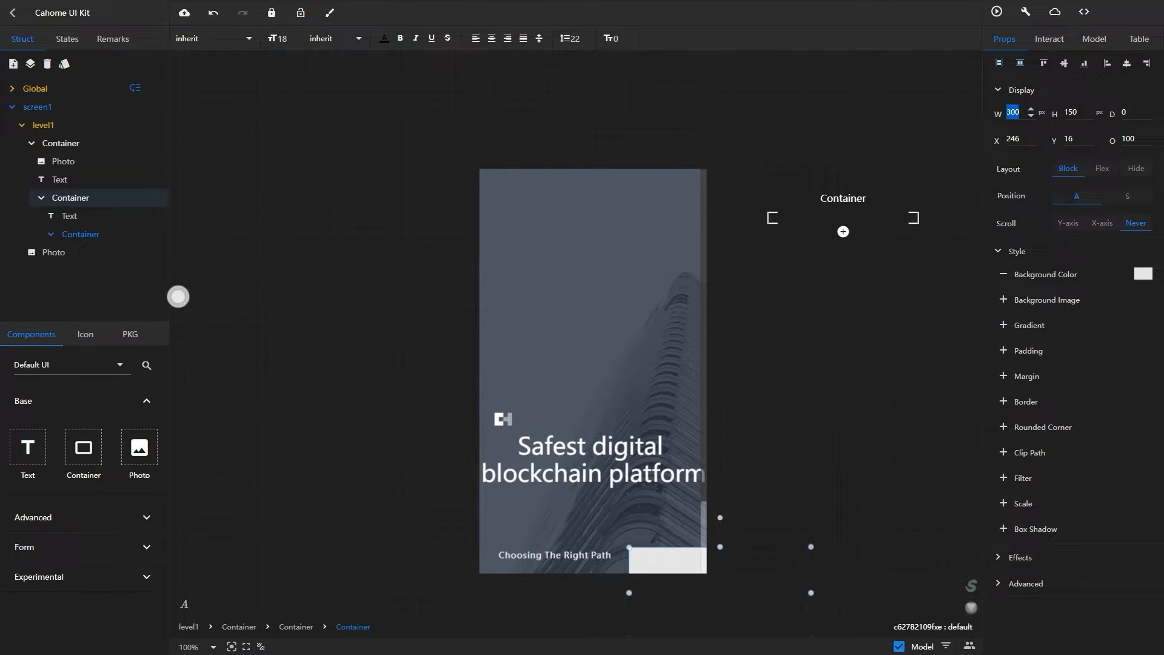
type("49")
left_click(1073, 112)
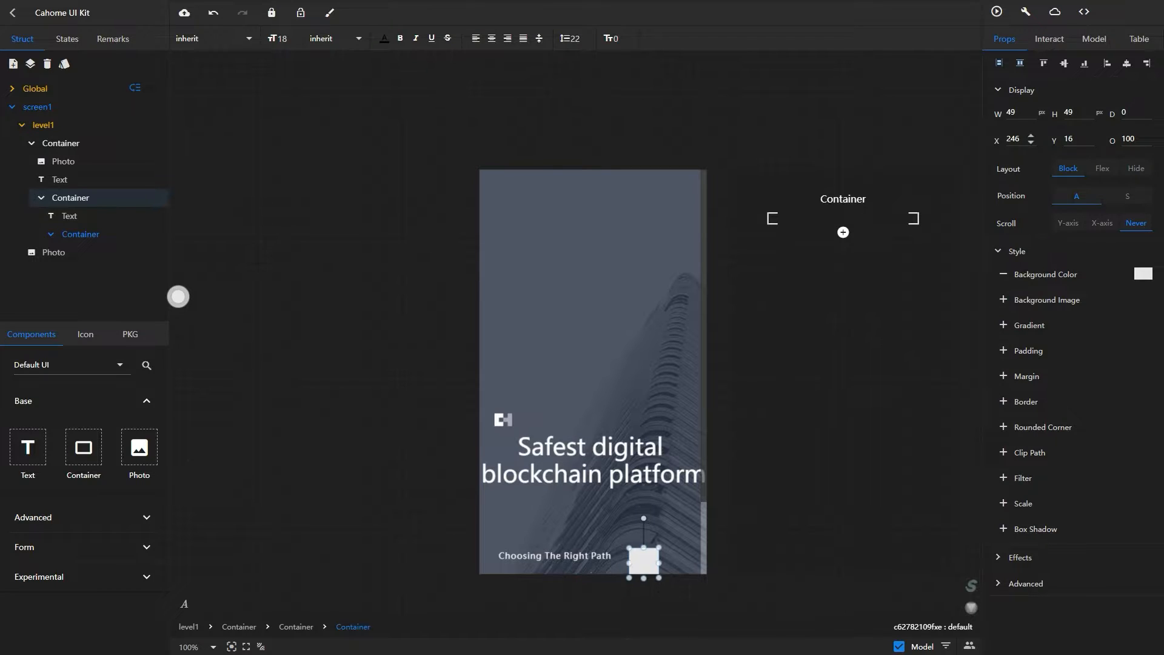
Position the small square container at X 296 and Y 0 within the bottom container
double_click(1013, 139)
type("2")
key("Tab")
type("696")
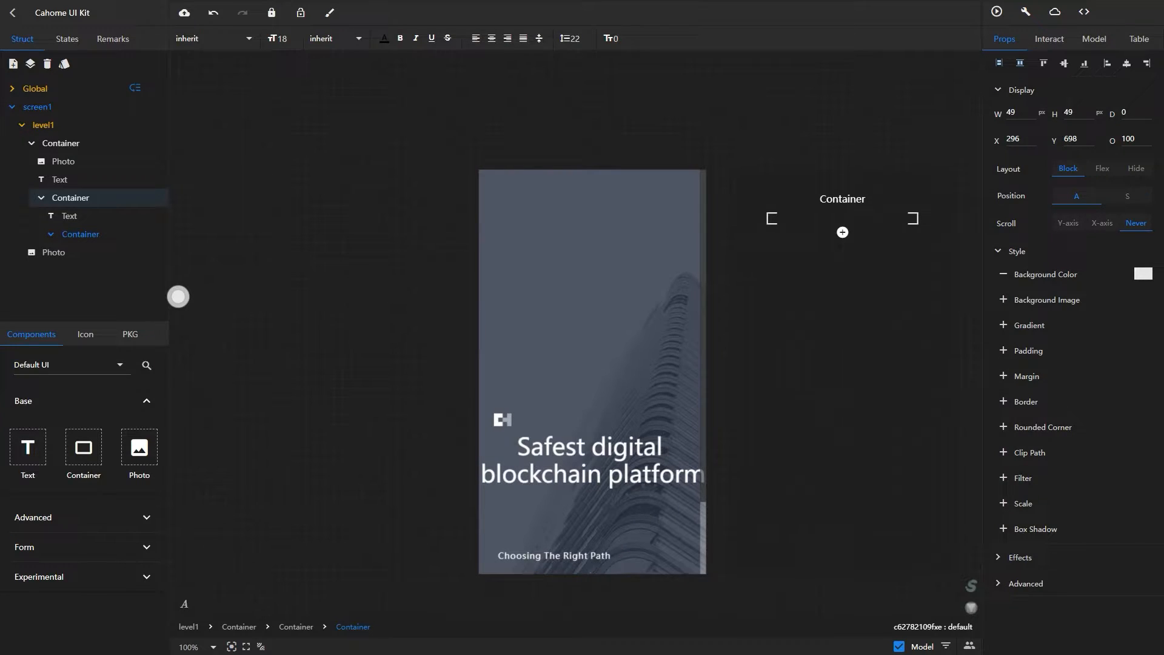
double_click(1069, 138)
type("0")
left_click(1144, 274)
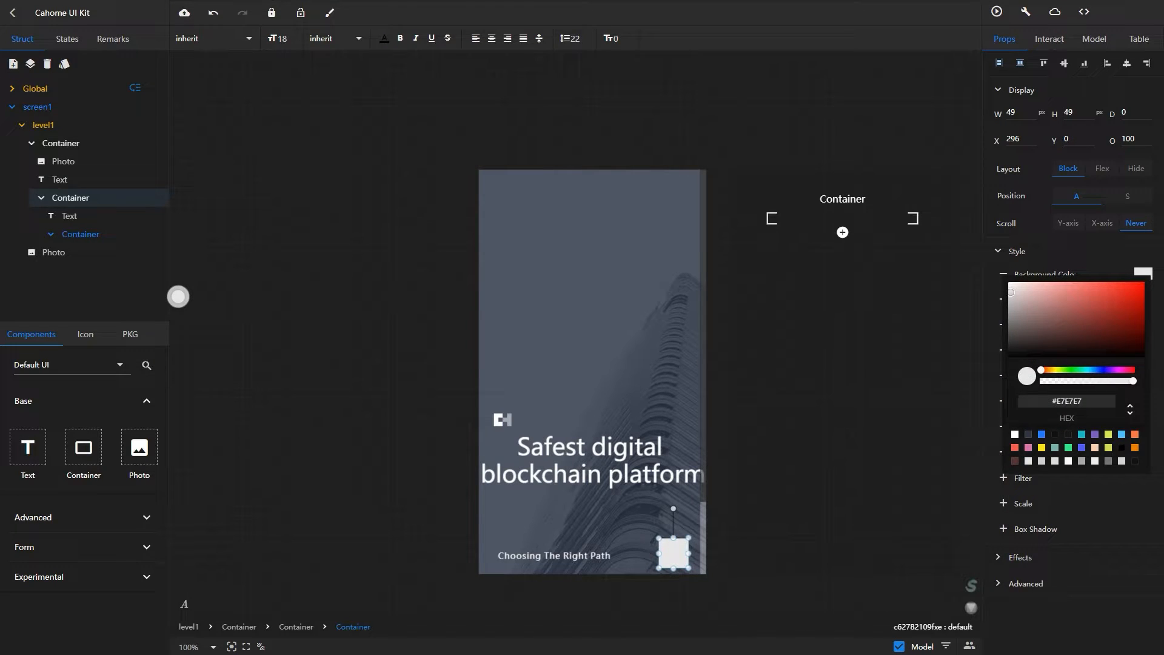
double_click(1069, 401)
left_click(946, 376)
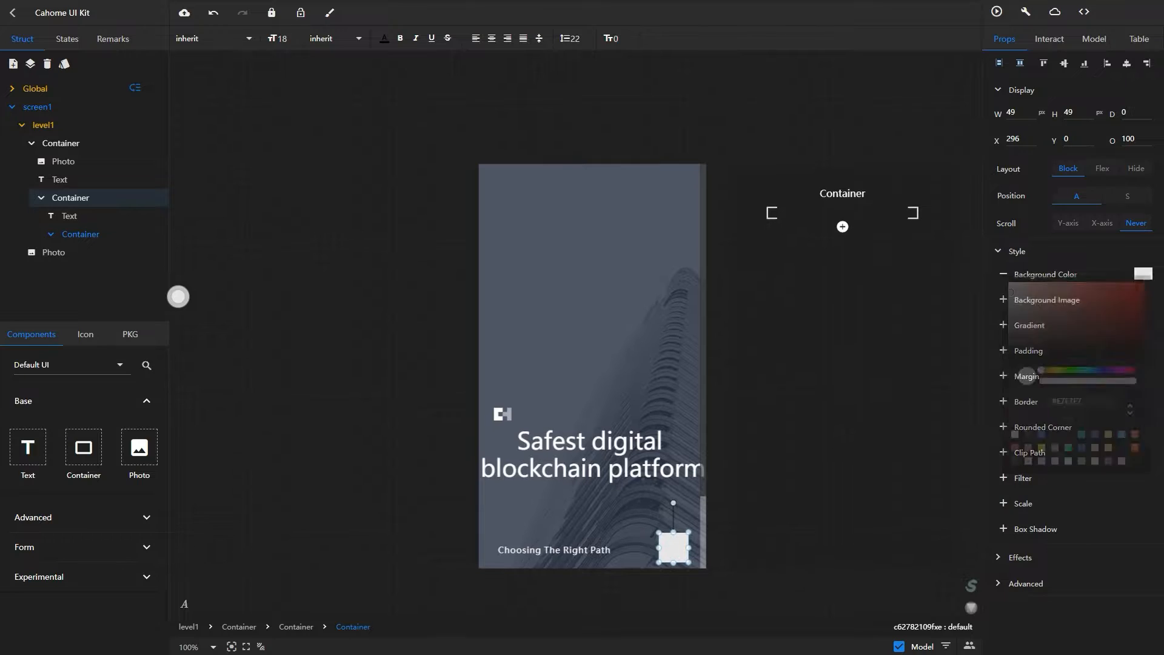
left_click(1003, 300)
left_click(1004, 299)
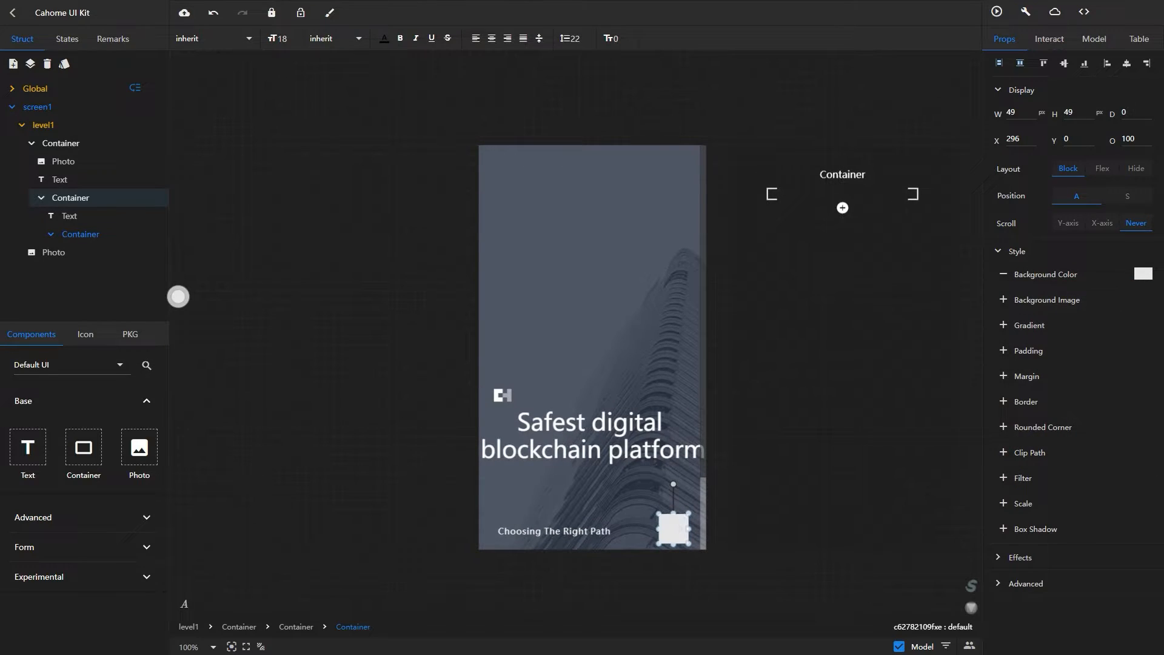
Add a diagonal gradient to the small square container with color stops #7E00FF and #0070FF
left_click(1004, 325)
left_click(1017, 349)
double_click(1052, 286)
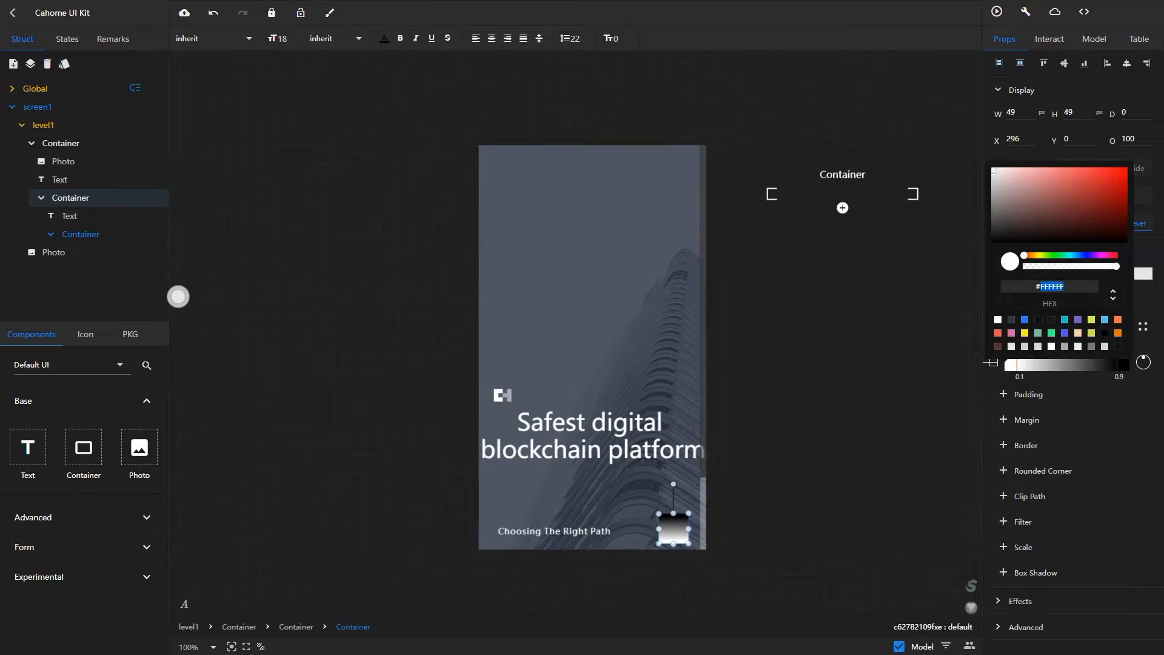
type("7E00FF")
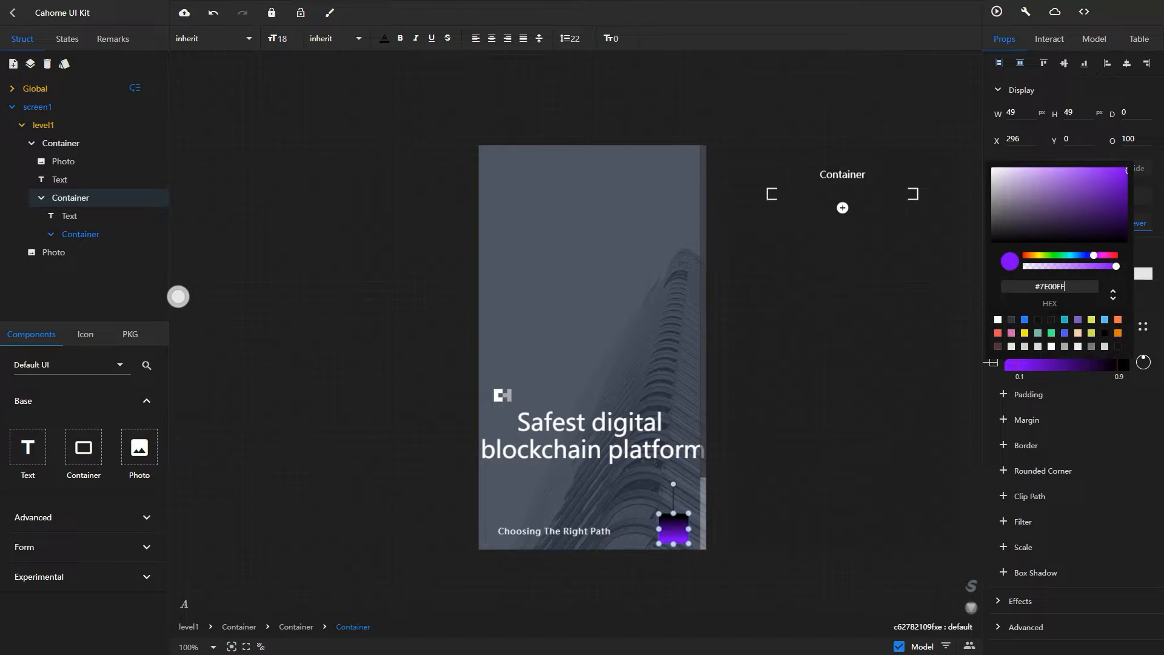
left_click(1117, 365)
left_click(1117, 364)
double_click(1052, 297)
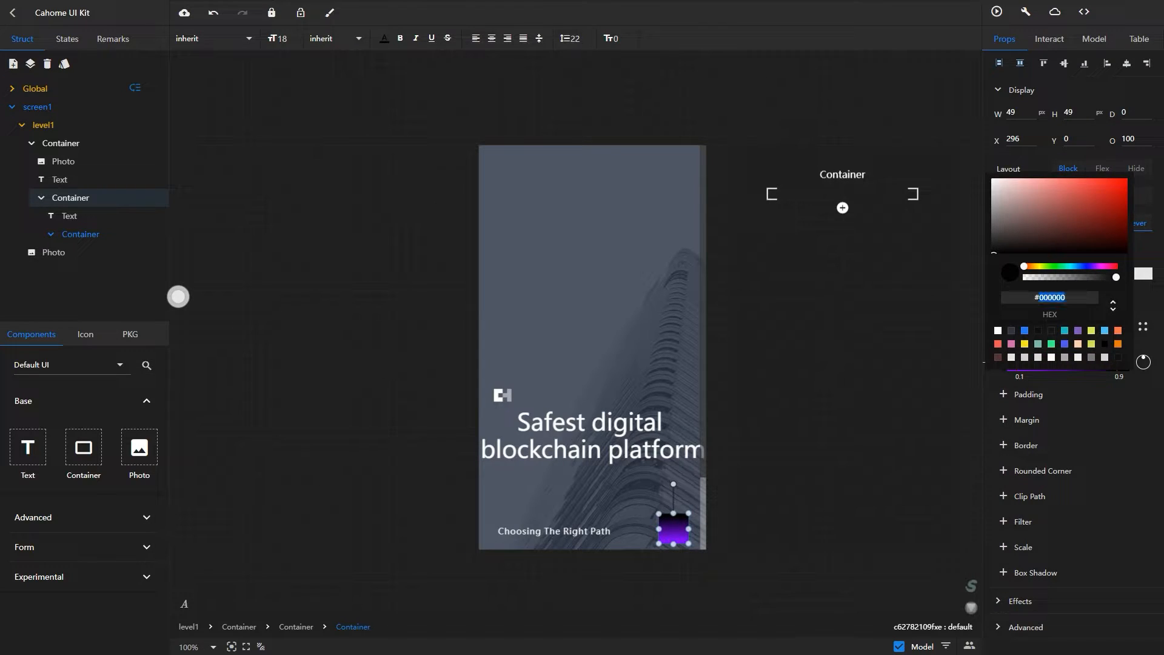
type("0070FF")
left_click(952, 303)
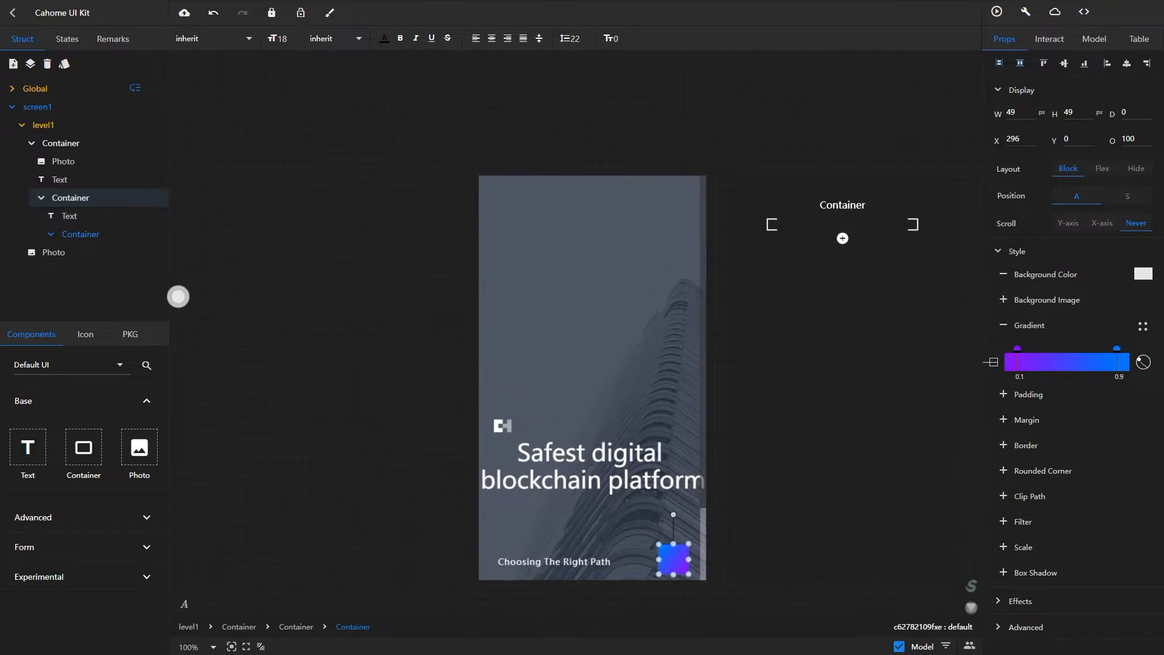
Give the gradient square rounded corners of 49 on all four corners to make it a circle
left_click(1004, 471)
double_click(1007, 494)
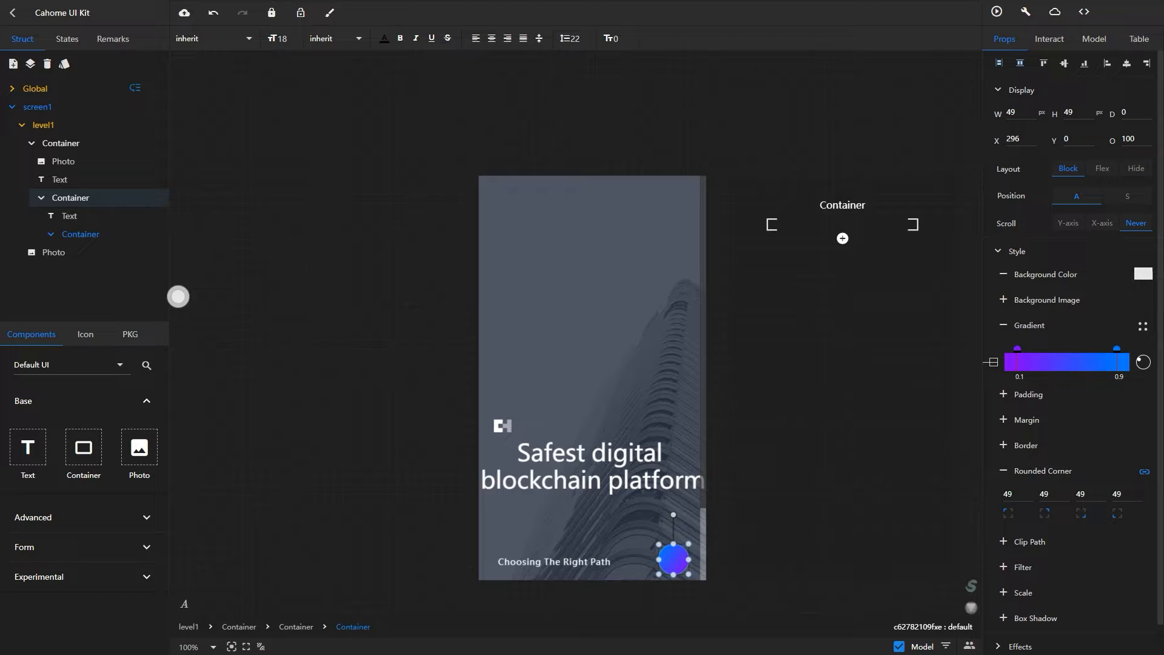
scroll(630, 548, "down", 1)
Center the gradient circle vertically in the bottom container, level with the tagline
left_click(637, 544)
left_click(675, 542)
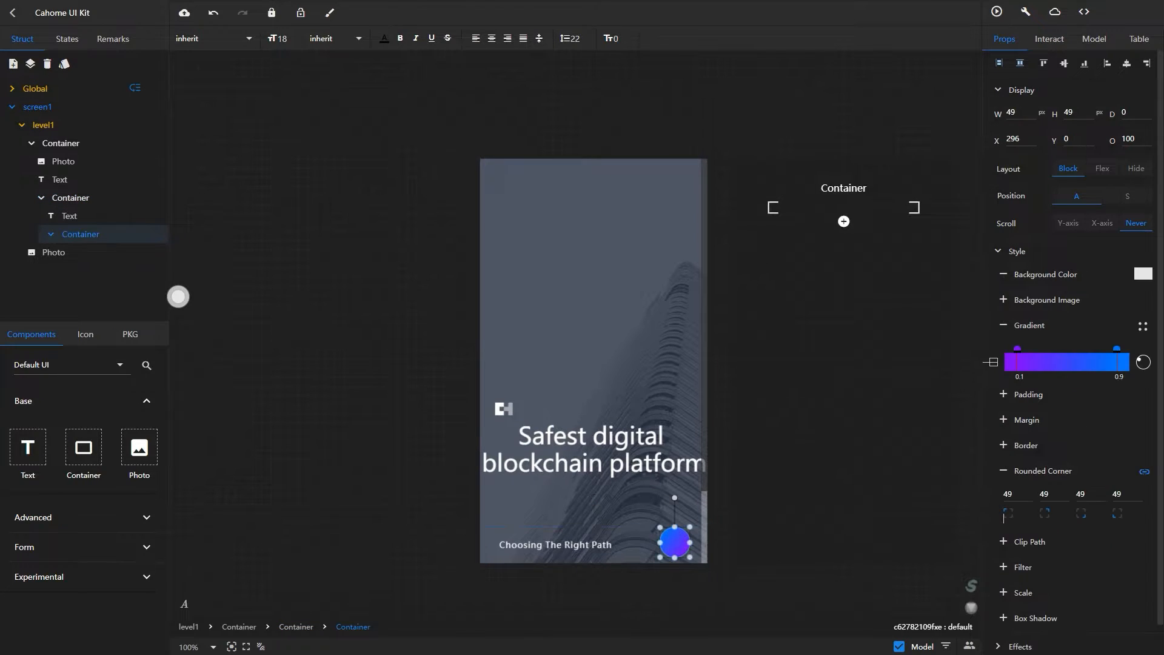
left_click(1064, 64)
scroll(637, 515, "down", 1)
left_click(641, 483)
left_click(680, 483)
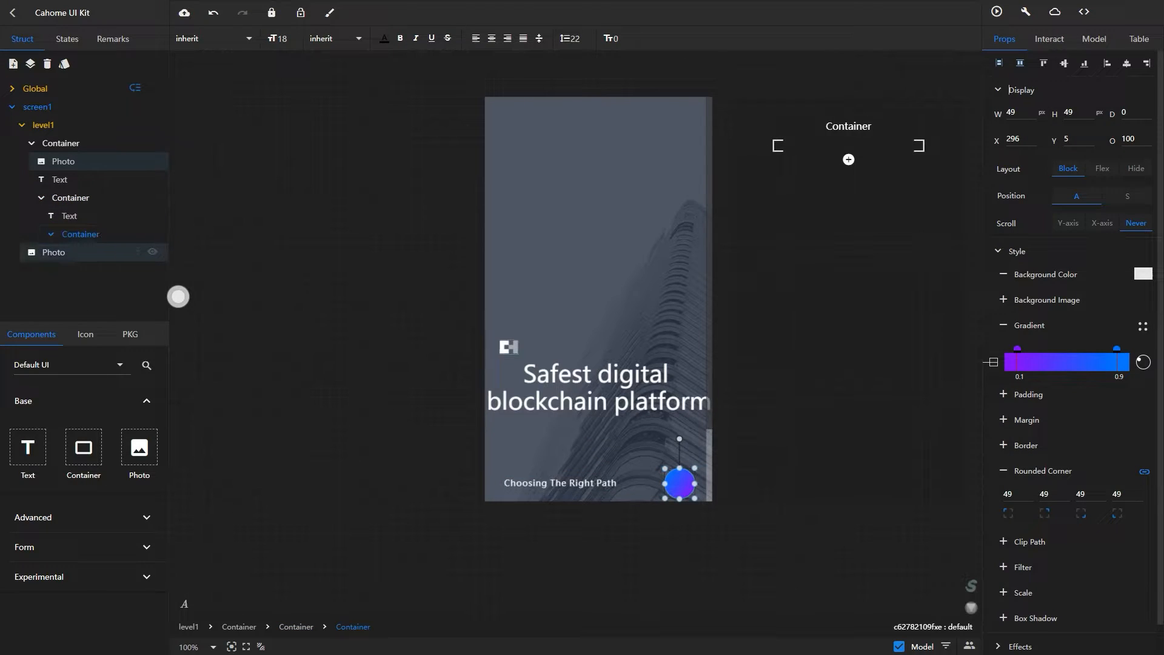
Find the forward arrow in the Material Design navigation icons and add it inside the gradient circle
left_click(91, 334)
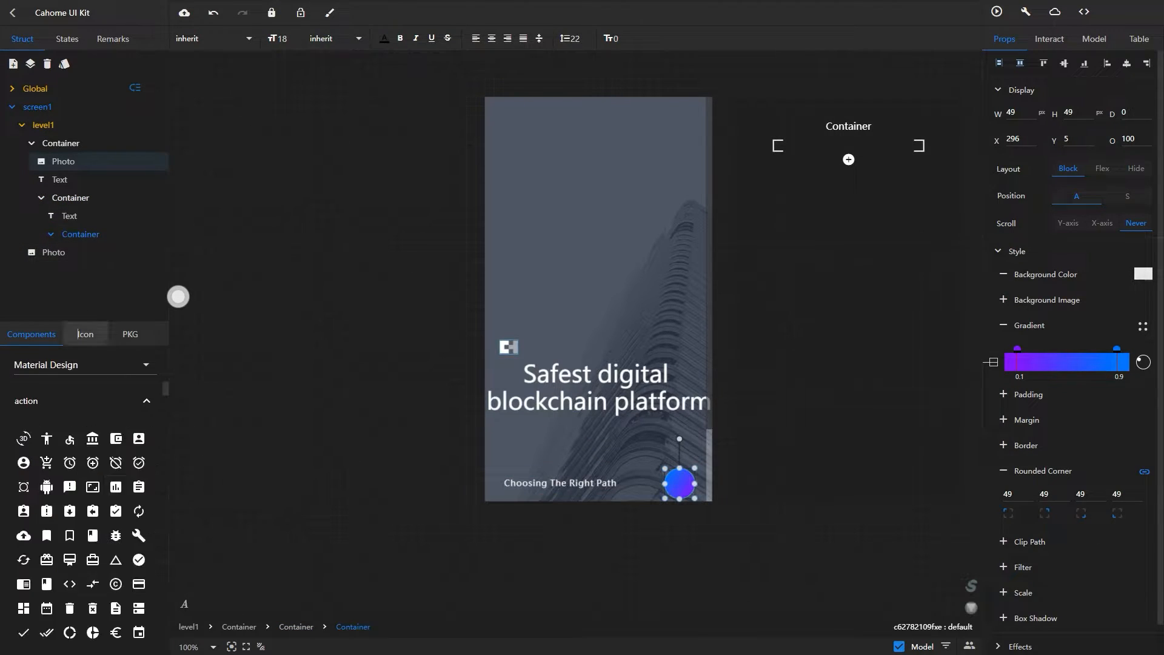
scroll(110, 485, "down", 5)
scroll(92, 505, "down", 10)
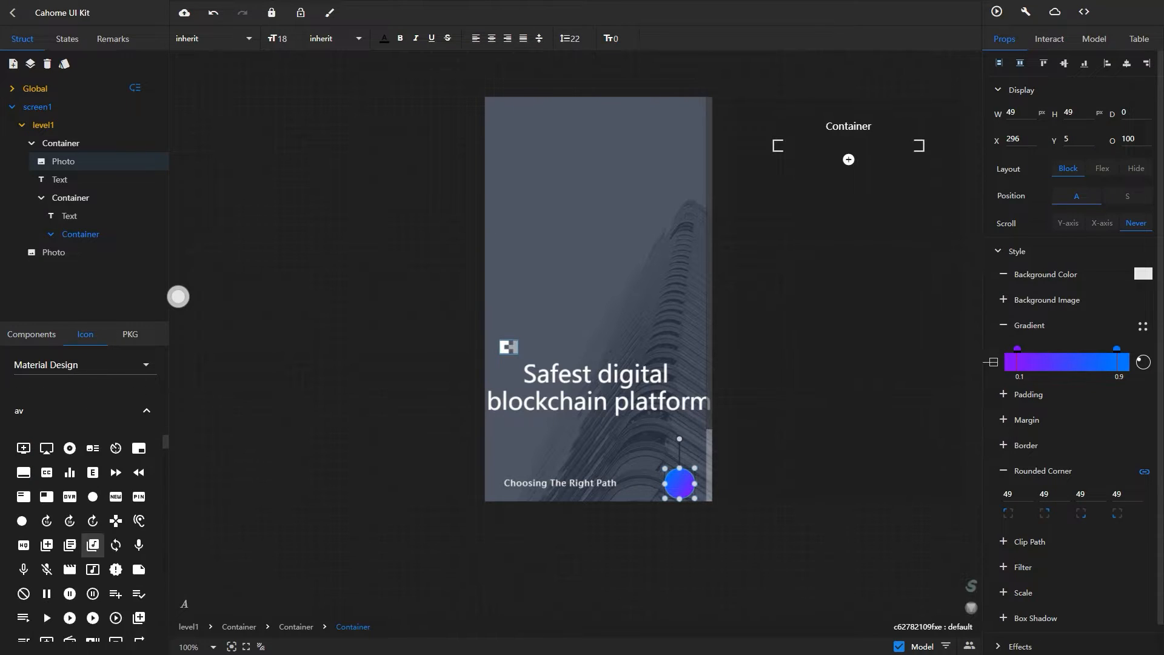
scroll(92, 569, "down", 12)
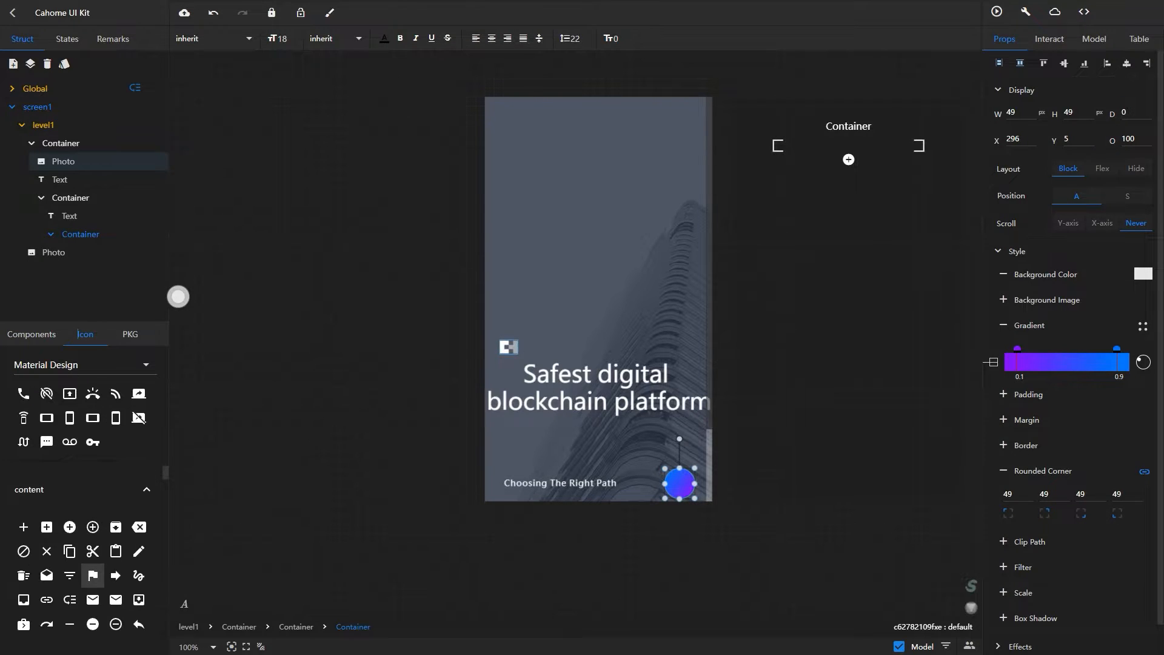
scroll(92, 557, "down", 10)
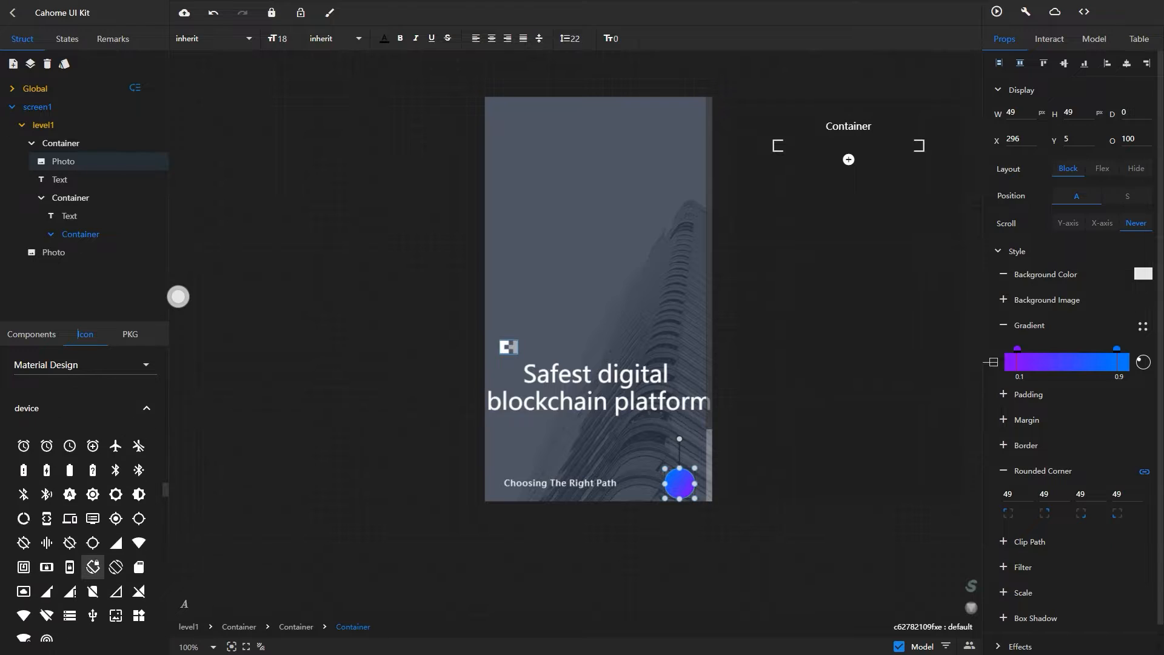
scroll(92, 585, "down", 6)
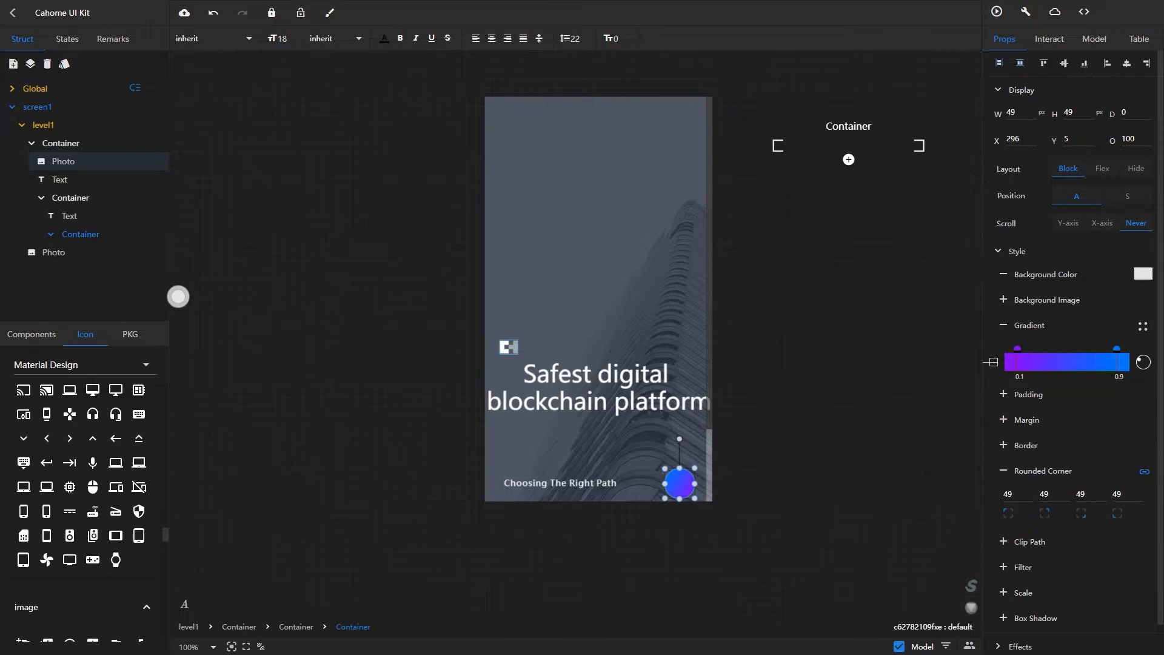
scroll(93, 585, "down", 10)
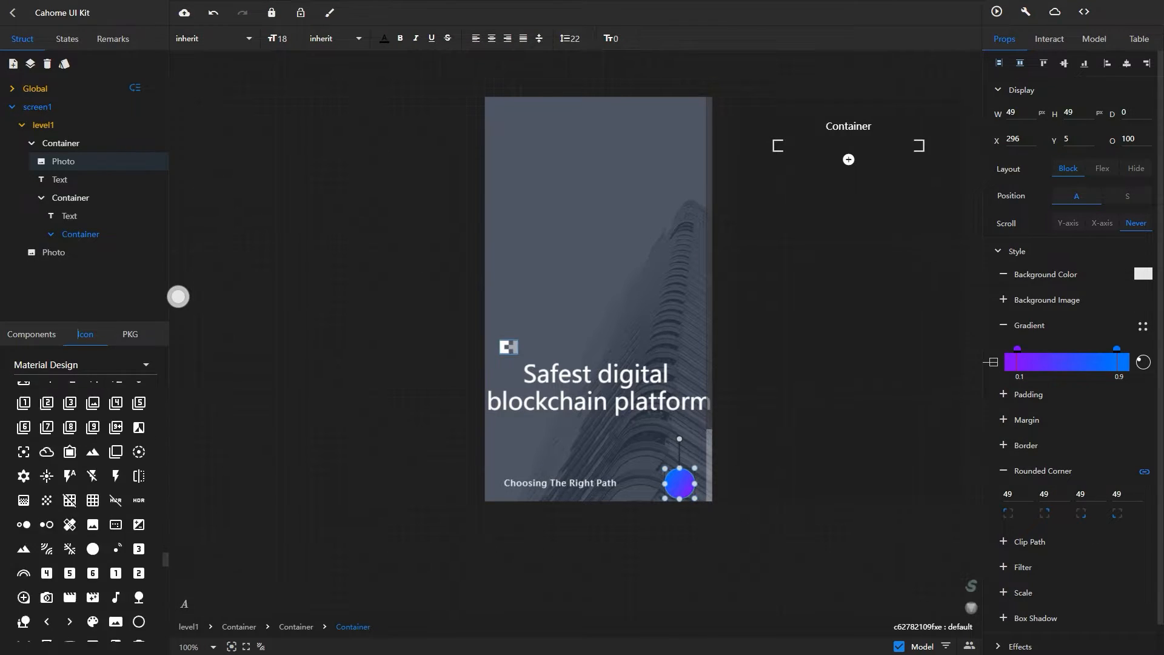
scroll(61, 545, "down", 1)
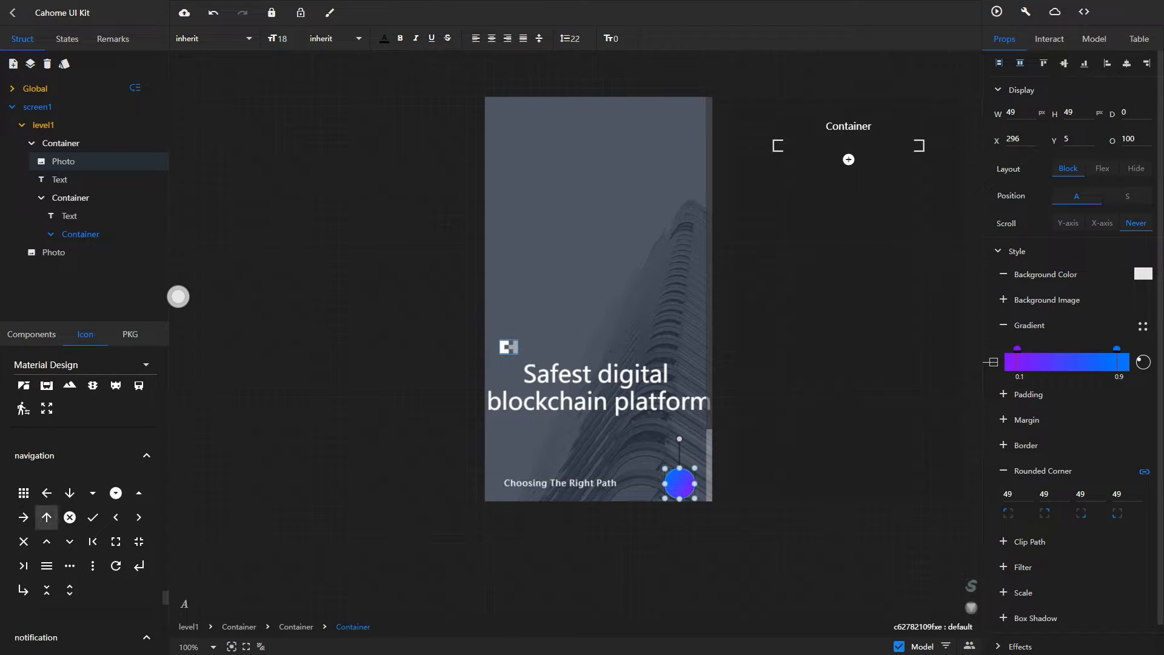
left_click(23, 517)
left_click_drag(684, 490, 685, 489)
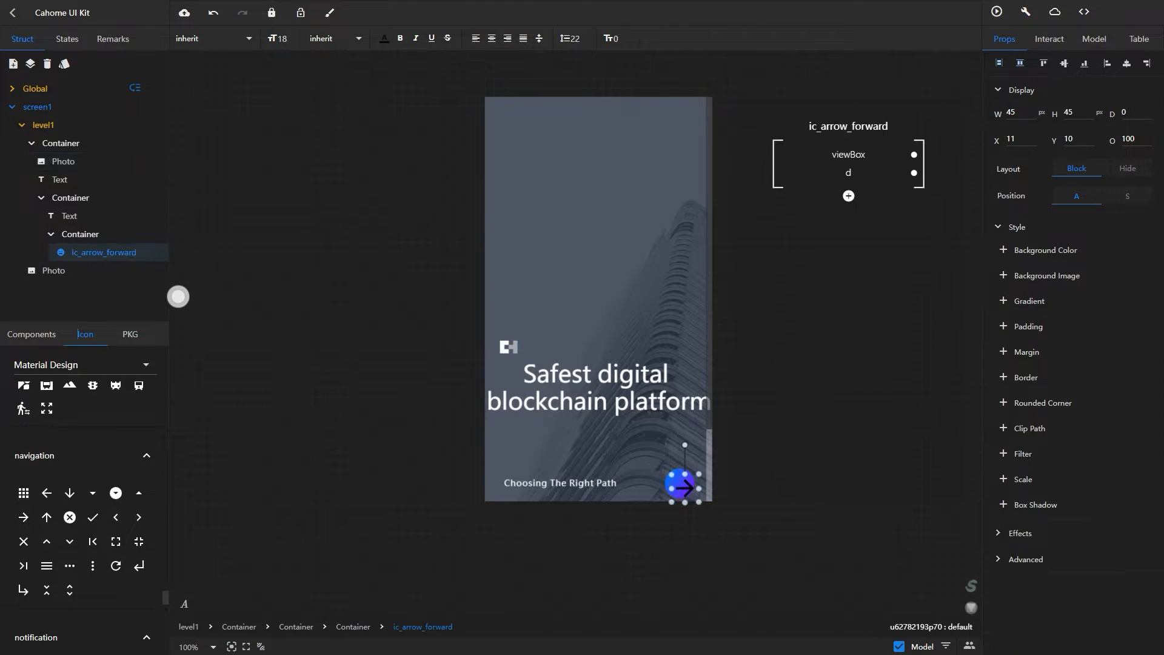
Center the arrow icon vertically and horizontally in the gradient circle and color it white
left_click(1064, 63)
left_click(1127, 63)
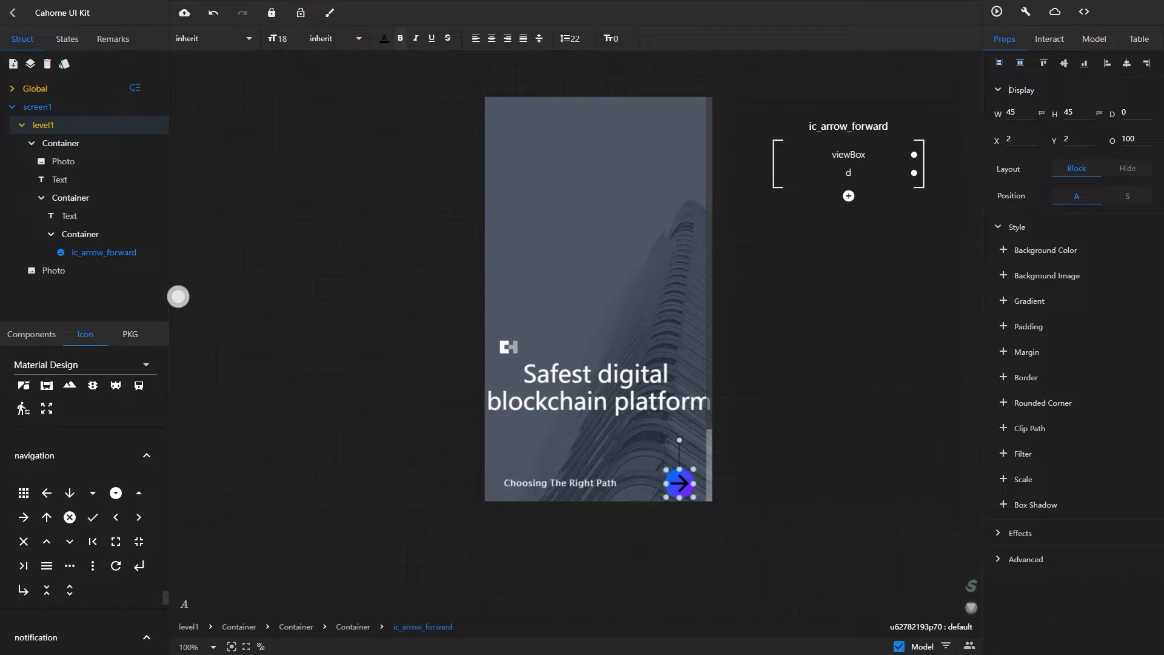
left_click(384, 38)
left_click(322, 213)
Set the arrow icon's width and height to 30 px
double_click(1011, 112)
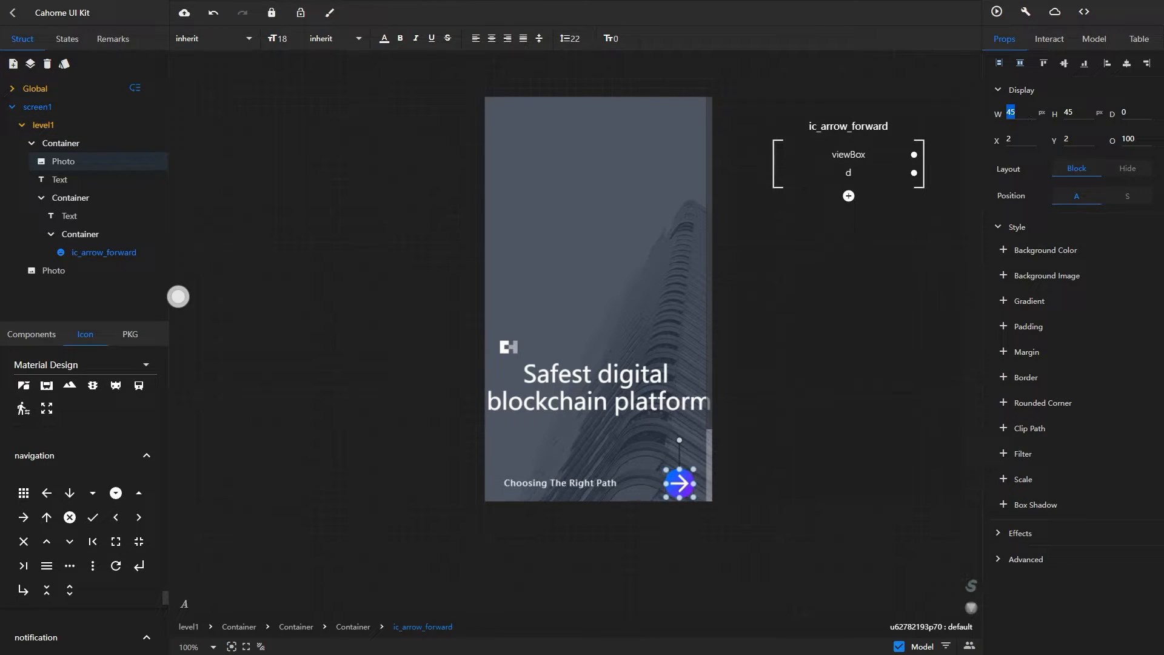
type("30")
key("Tab")
type("30")
key("Return")
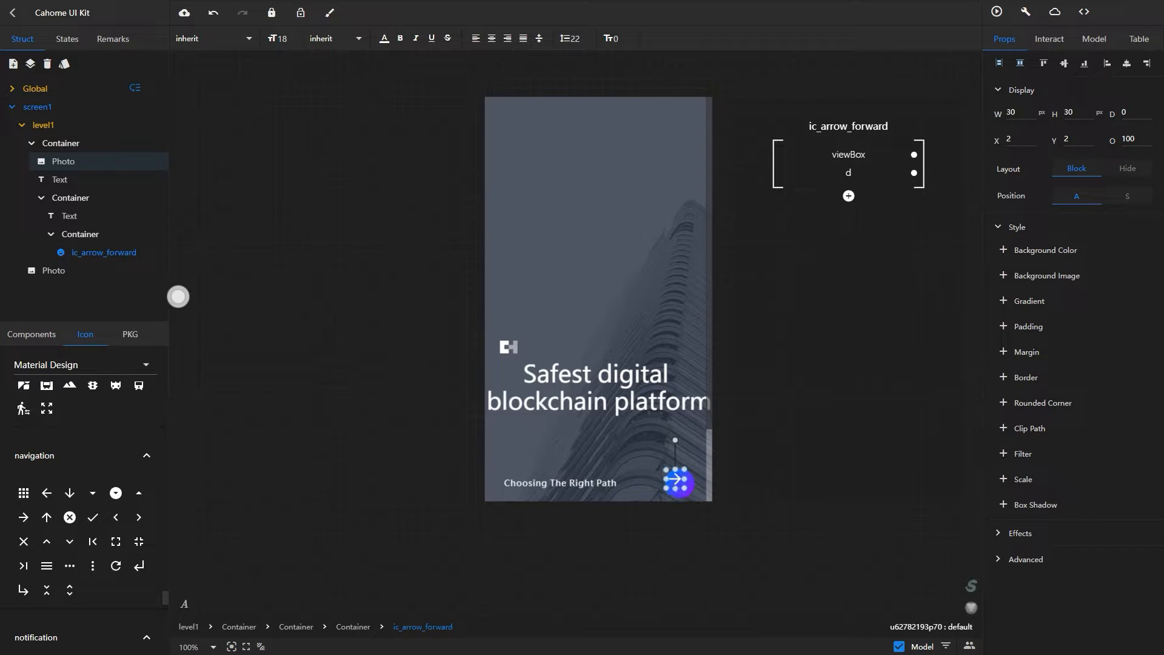
Center the resized arrow icon vertically and horizontally within the gradient circle
left_click(1064, 63)
left_click(1127, 63)
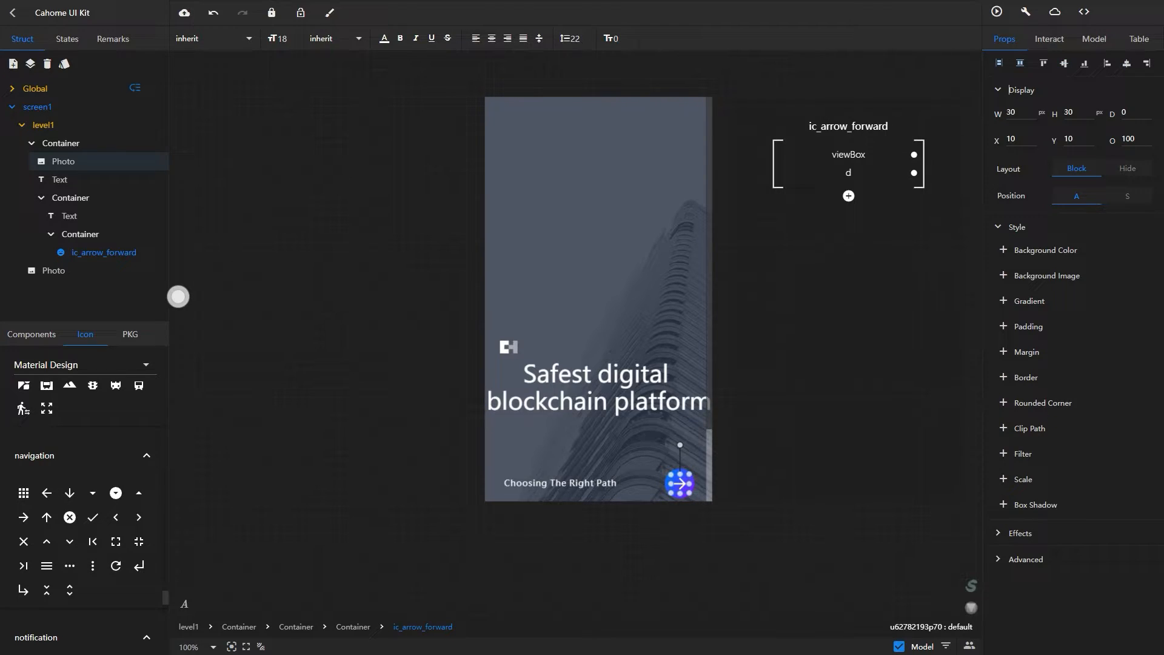
Add a touchstart interaction with the router action to the gradient circle container
left_click(70, 198)
left_click(80, 234)
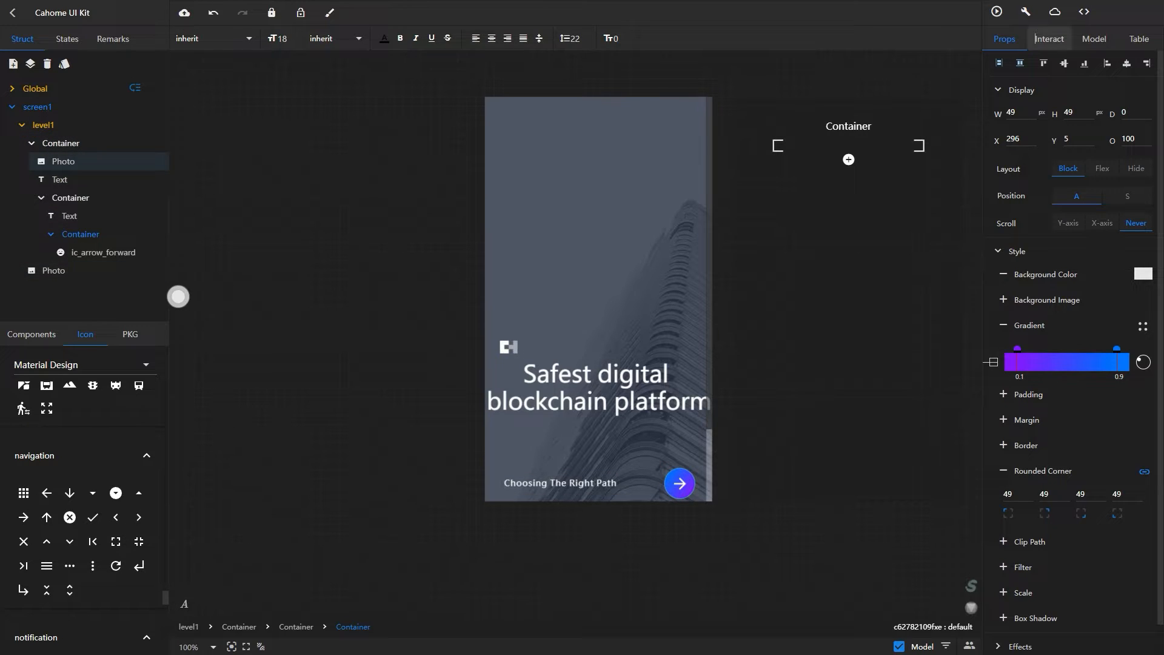
left_click(1049, 38)
left_click(1071, 81)
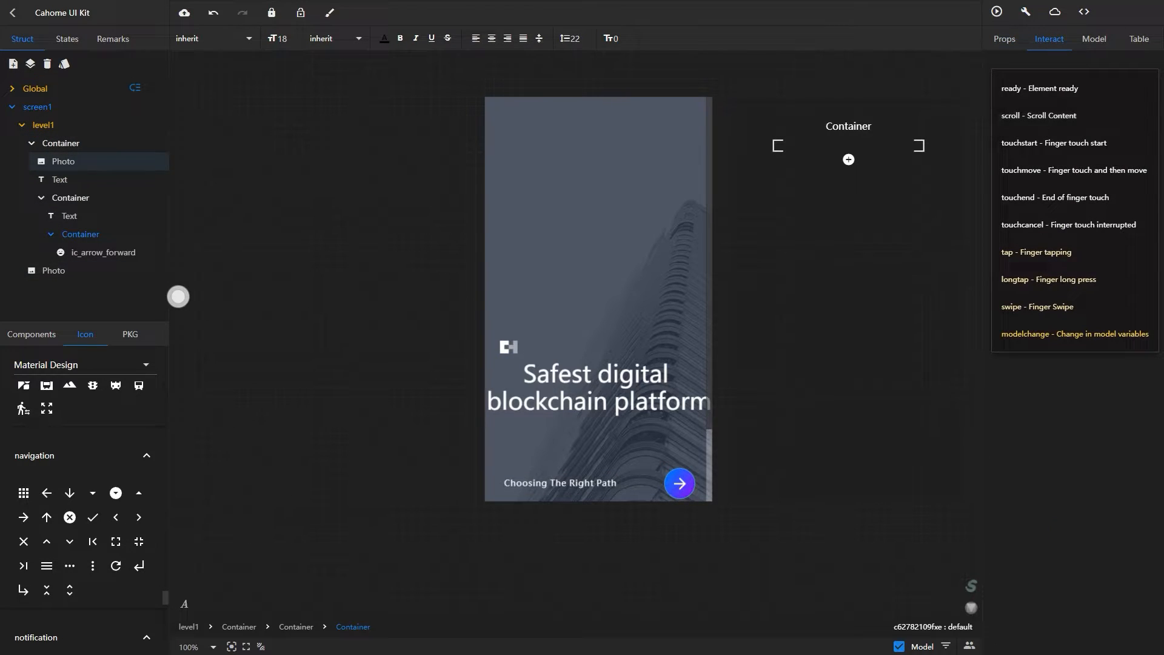
left_click(1053, 142)
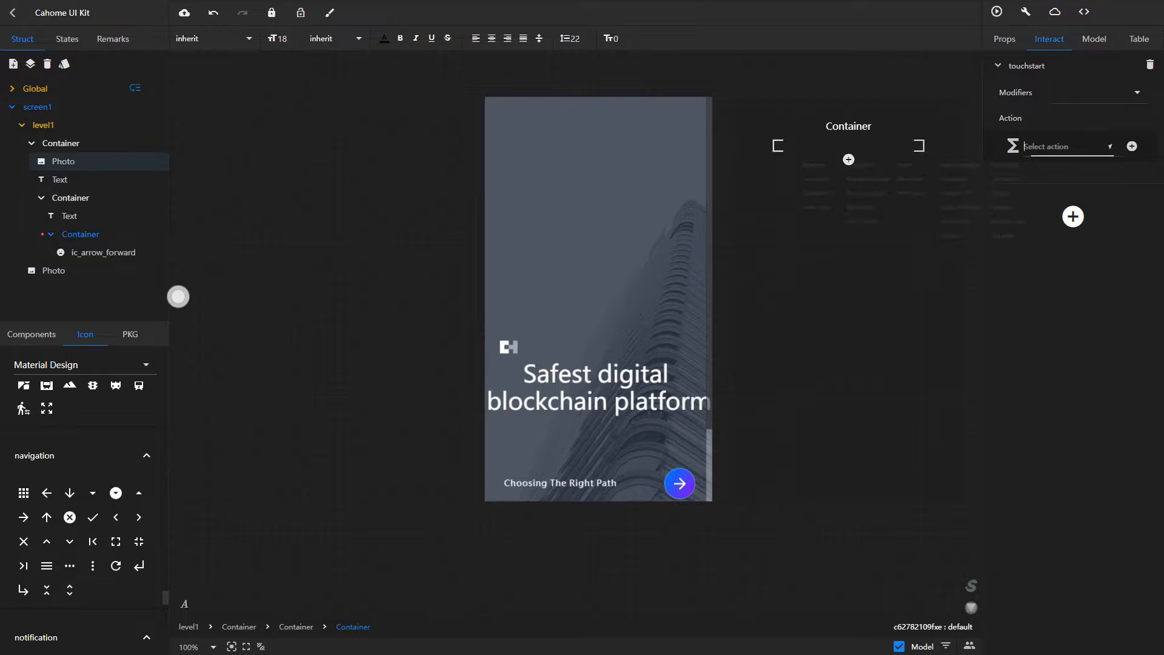
left_click(1067, 147)
left_click(965, 180)
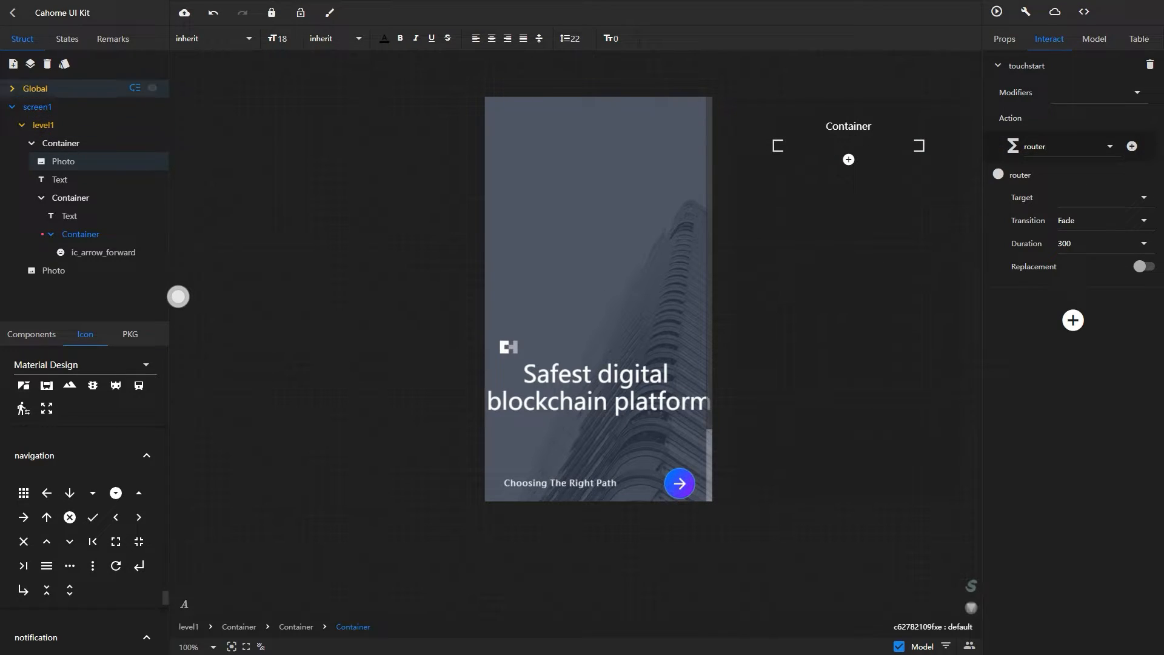
Add a new page to the project and rename it screen2
left_click(13, 64)
left_click(37, 289)
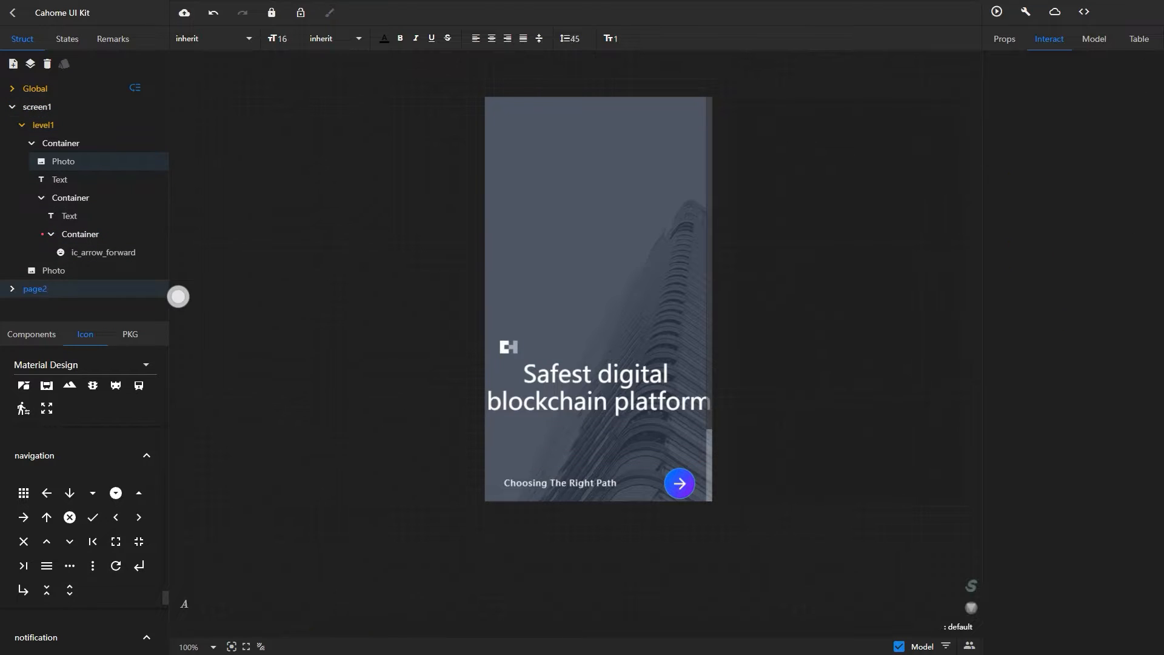
left_click_drag(48, 289, 23, 289)
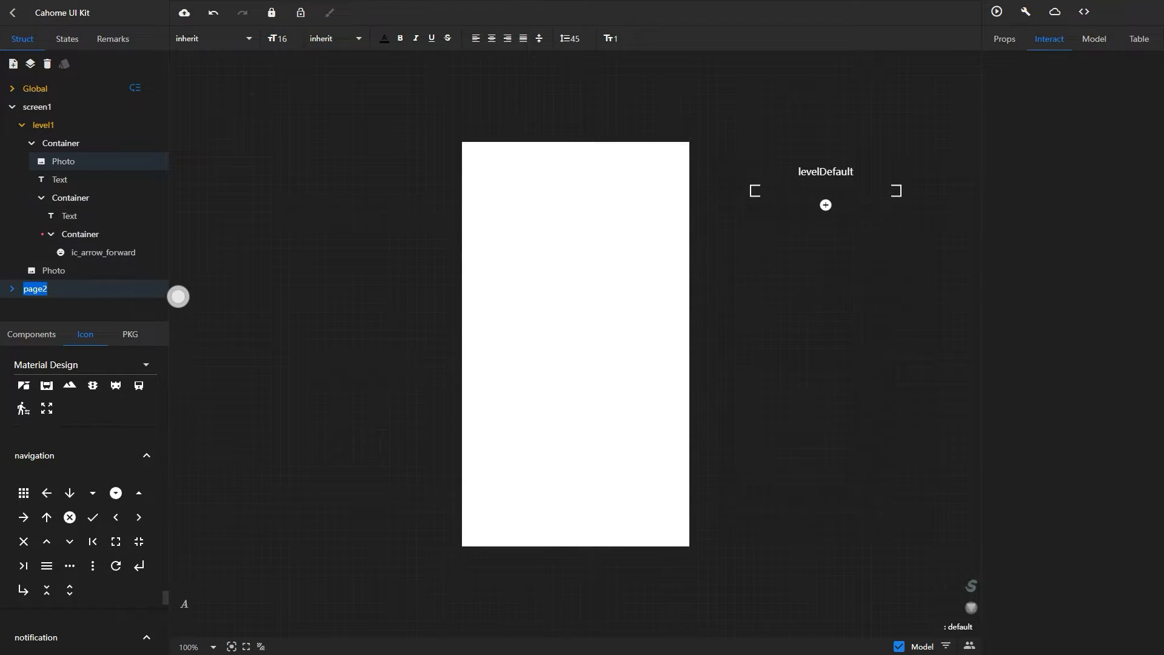
type("screen2")
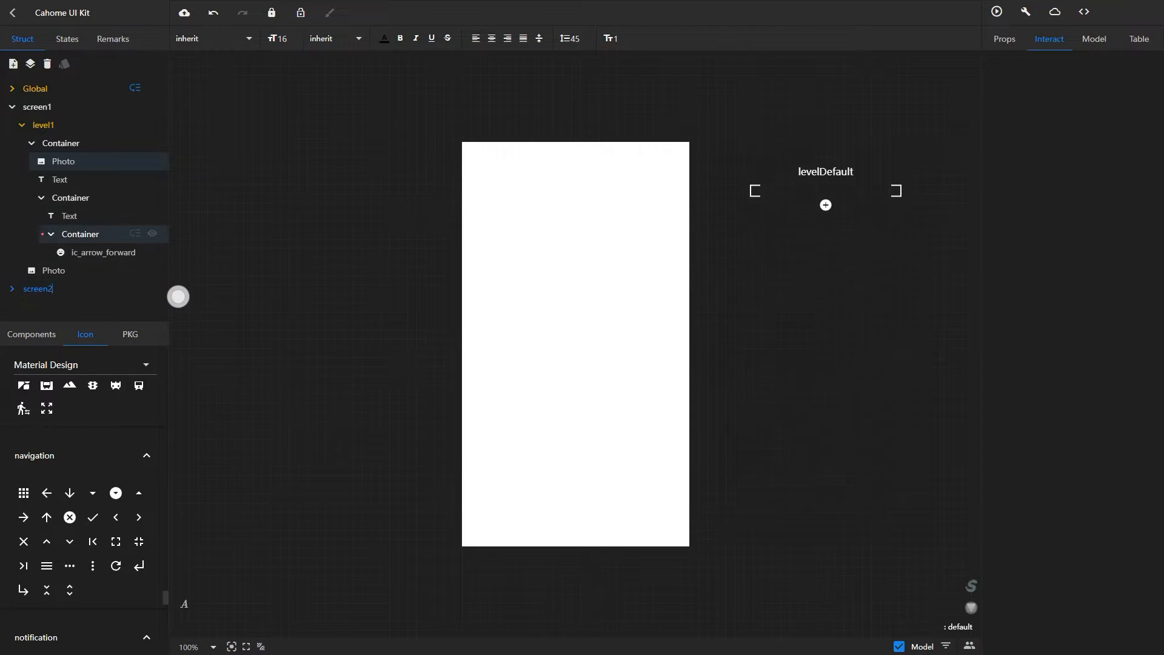
Set the gradient circle's router target to screen2 with the Slide transition
left_click(80, 234)
left_click(71, 197)
left_click(80, 234)
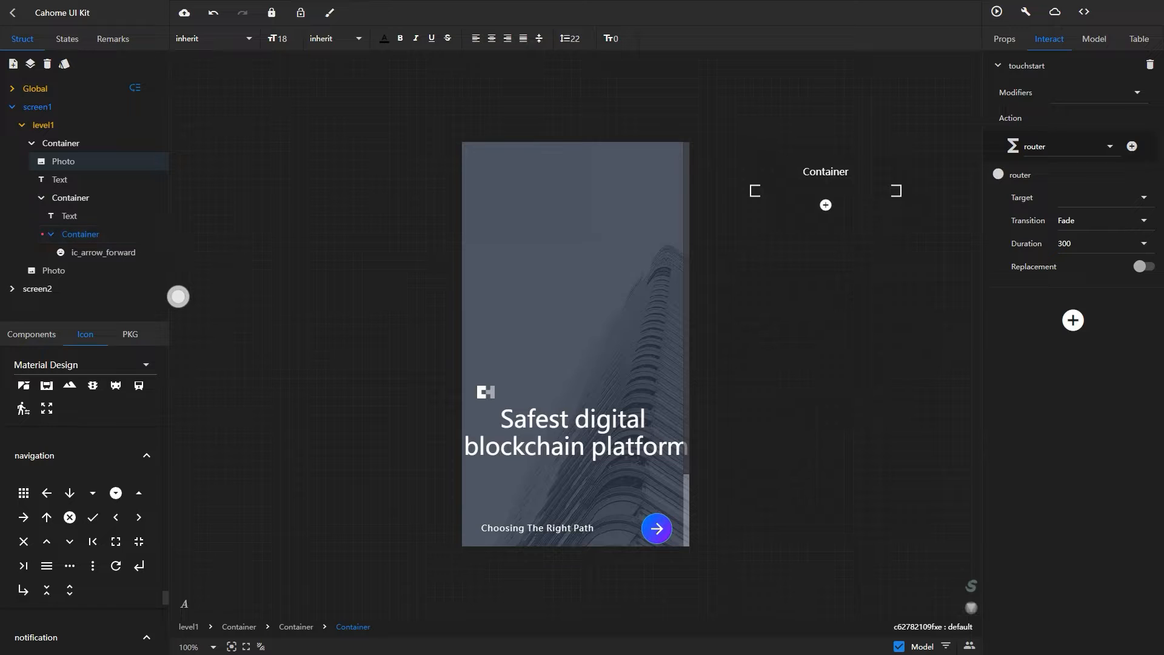
left_click(1106, 197)
left_click(1074, 248)
left_click(1106, 220)
left_click(1105, 227)
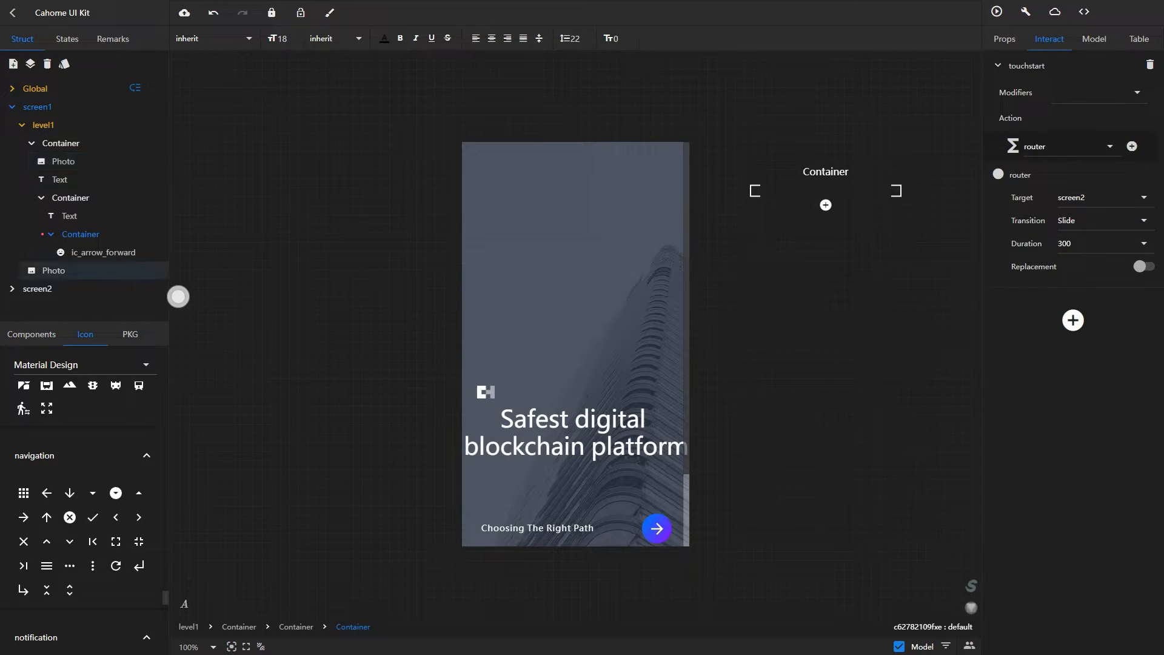
Preview the project, test the arrow button's navigation and exit the preview
left_click(997, 11)
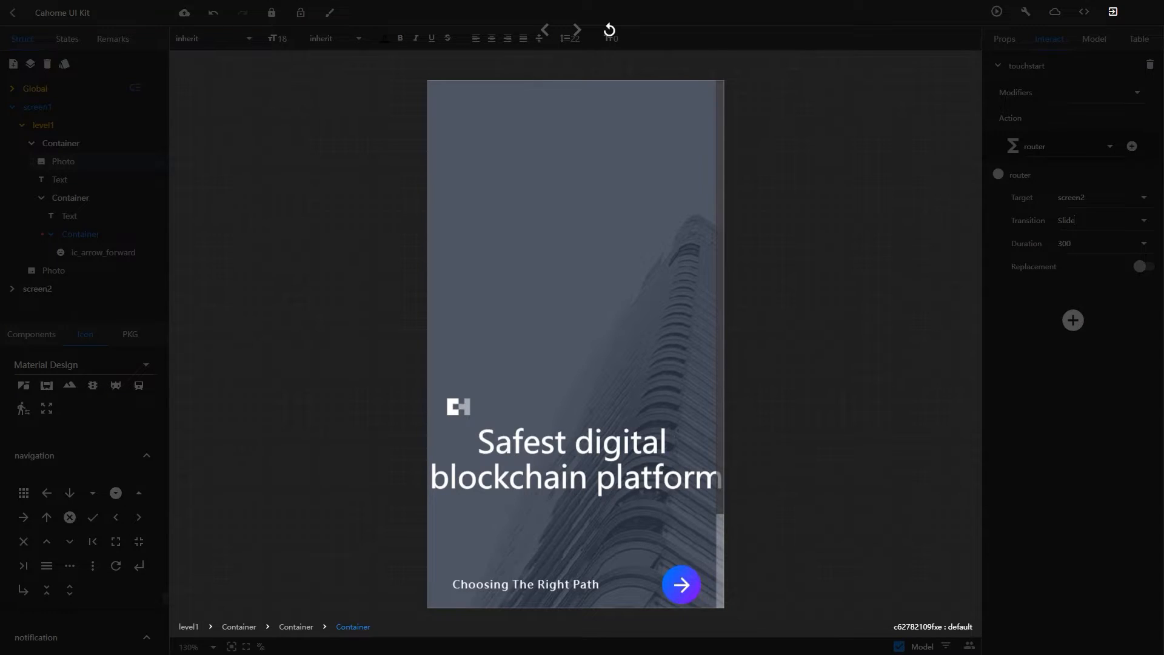
left_click(682, 586)
left_click(1113, 11)
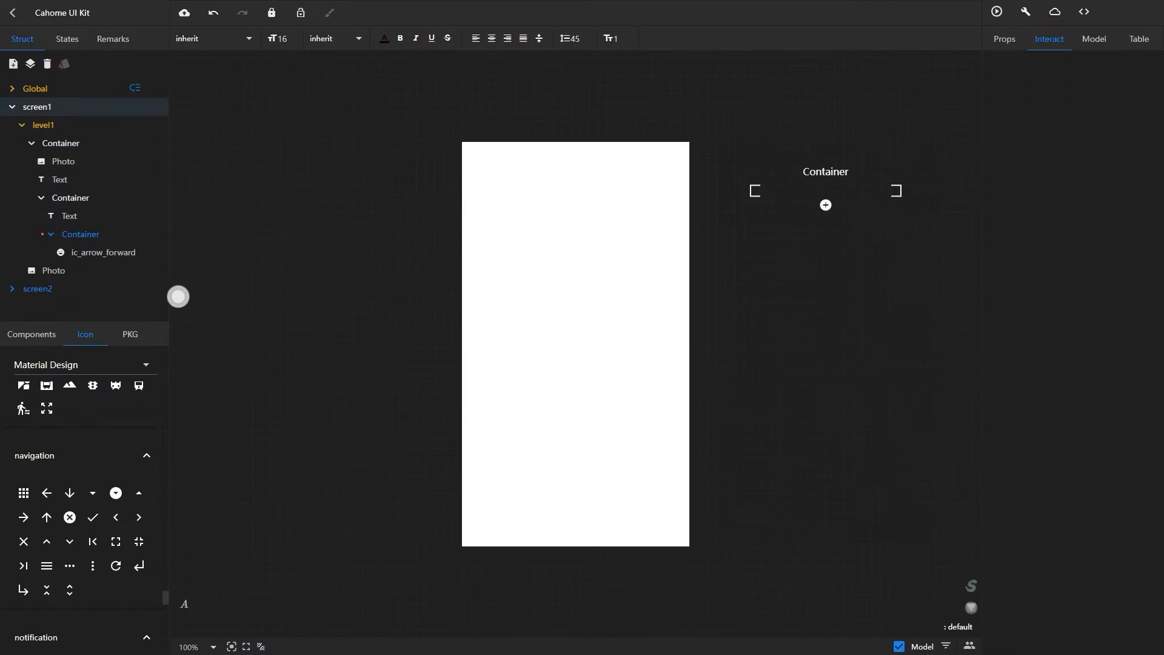
Collapse screen1 in the structure tree and add a base container to the empty screen2
left_click(32, 143)
left_click(22, 125)
left_click(12, 107)
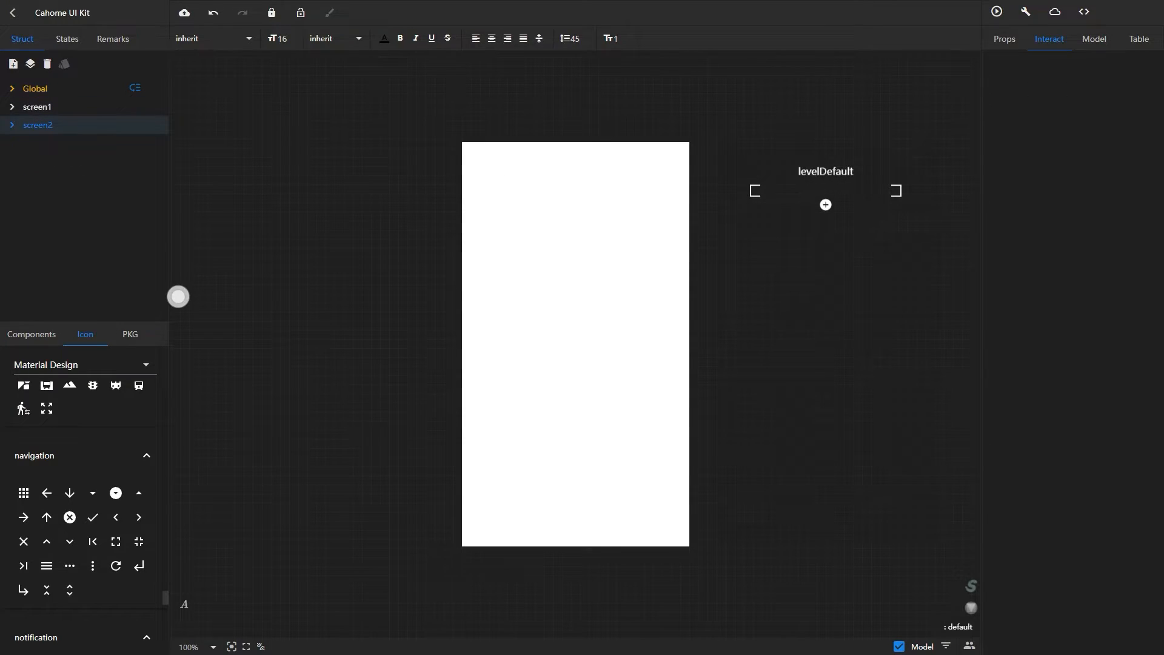
left_click(31, 334)
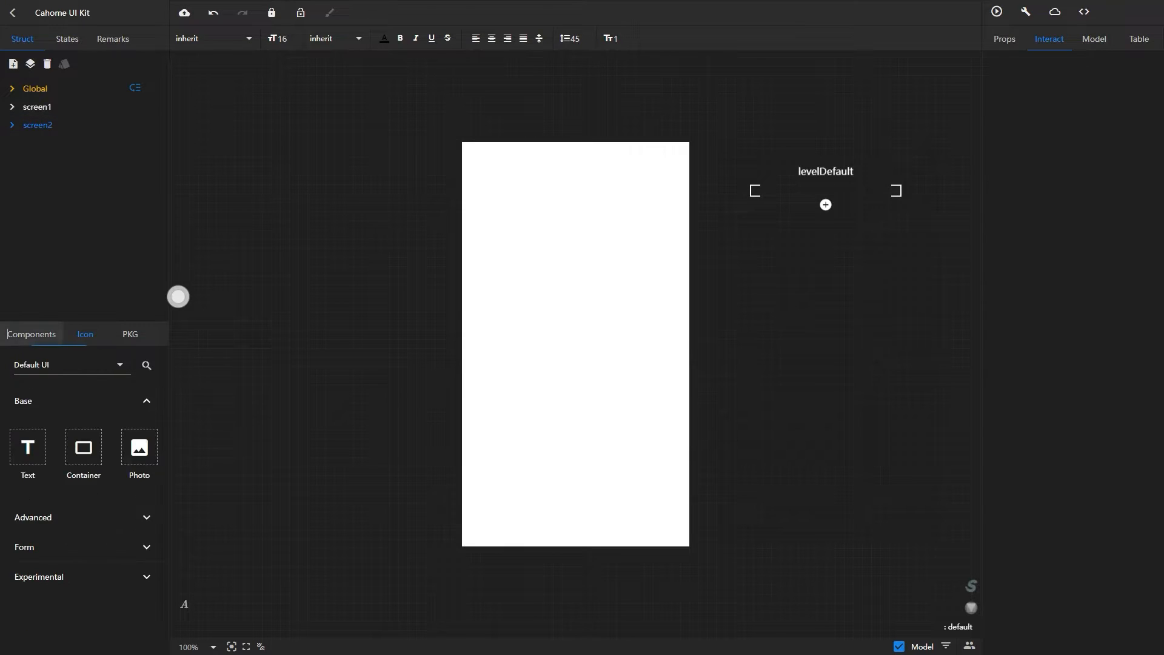
left_click_drag(84, 448, 509, 170)
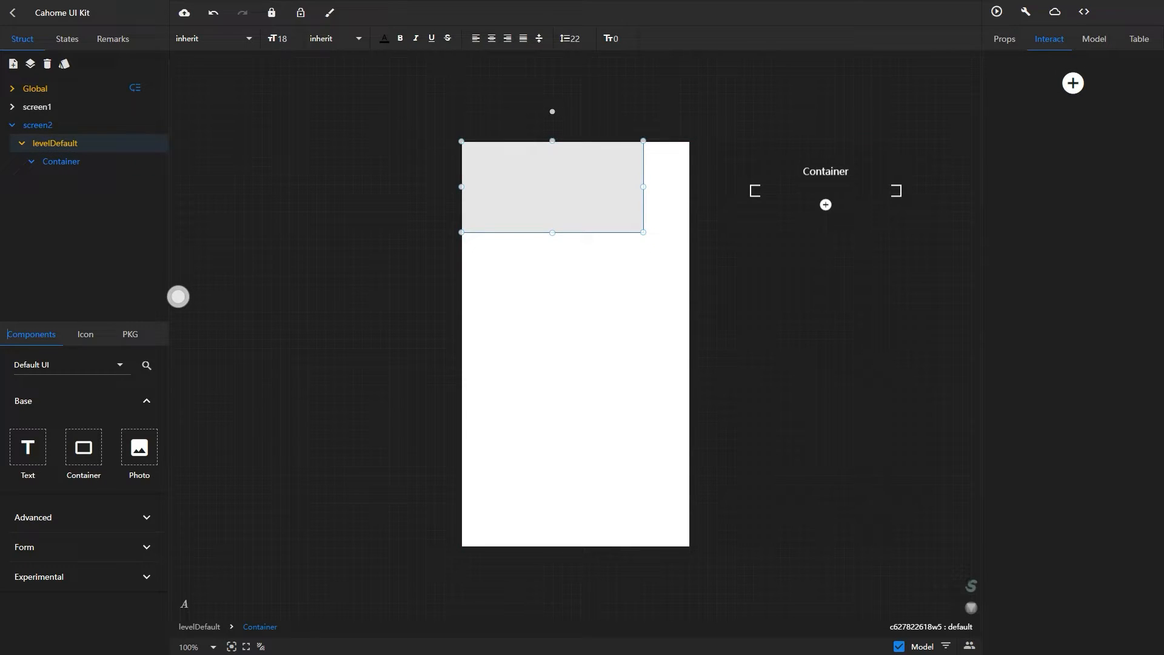
Resize screen2's container to 375 px wide and 812 px high, with its Y position at 0
left_click(1004, 39)
double_click(1013, 112)
type("375")
key("Return")
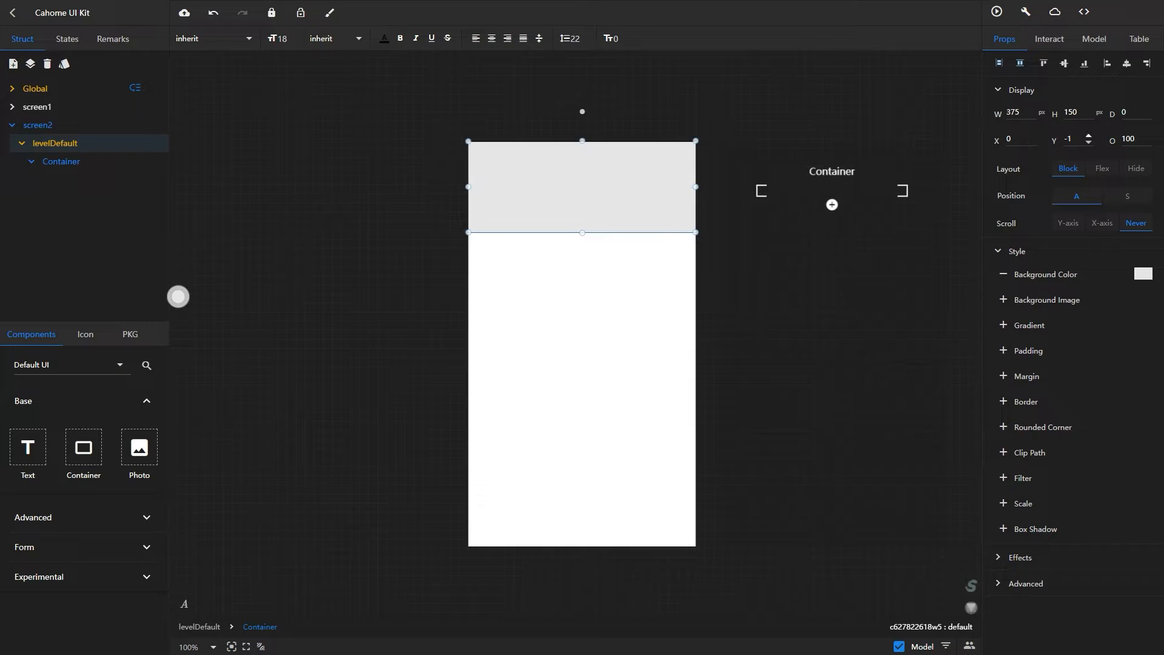
left_click(1089, 136)
double_click(1072, 112)
type("812")
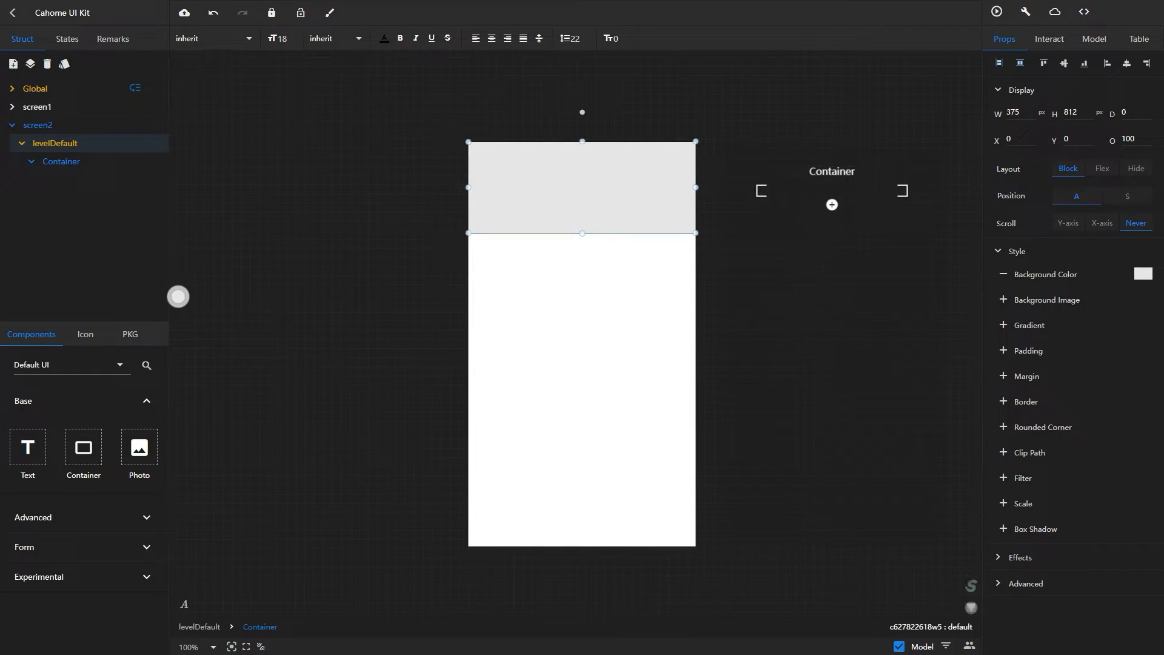
key("Return")
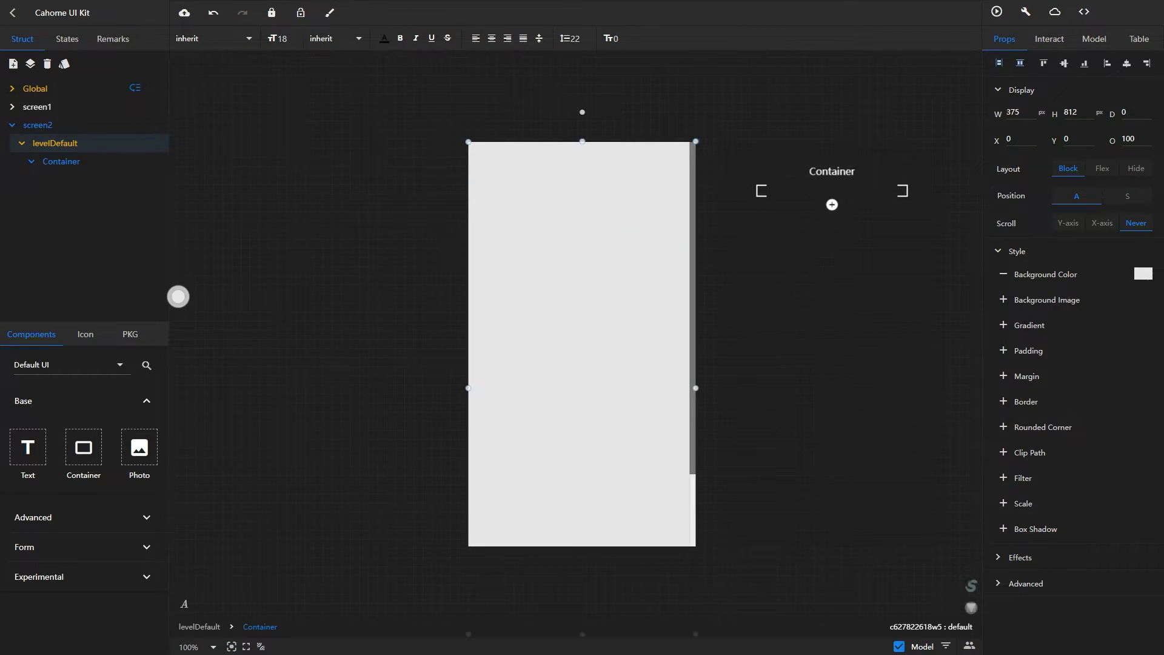
Set the screen2 container's background color to #111622
left_click(1144, 274)
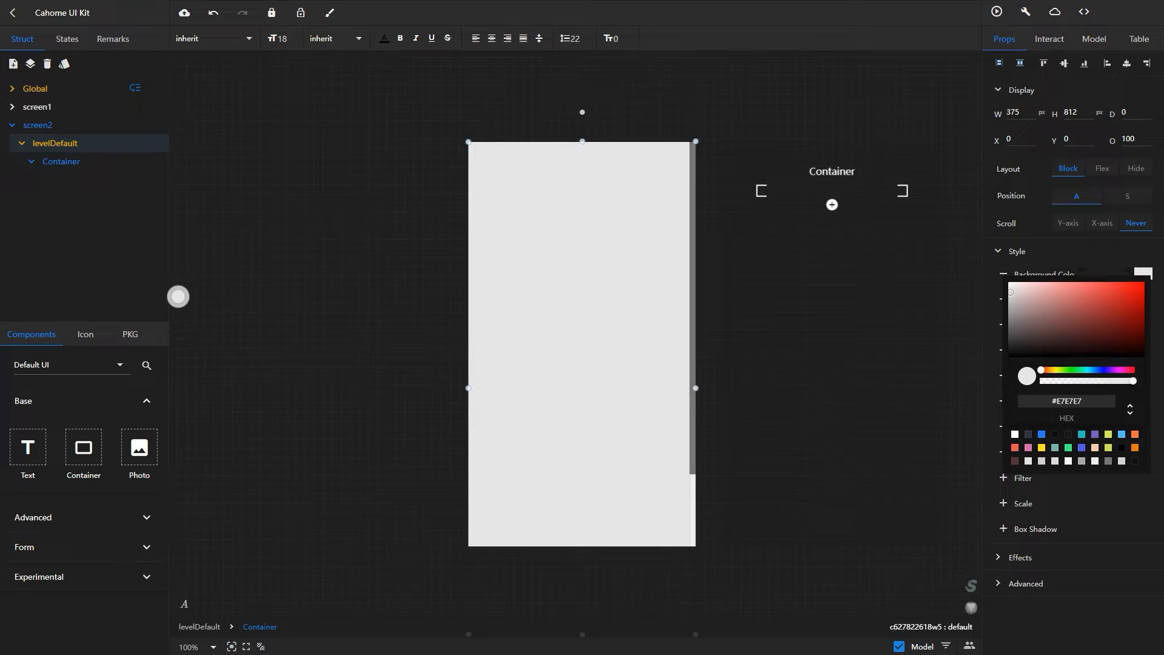
double_click(1068, 400)
type("1116222")
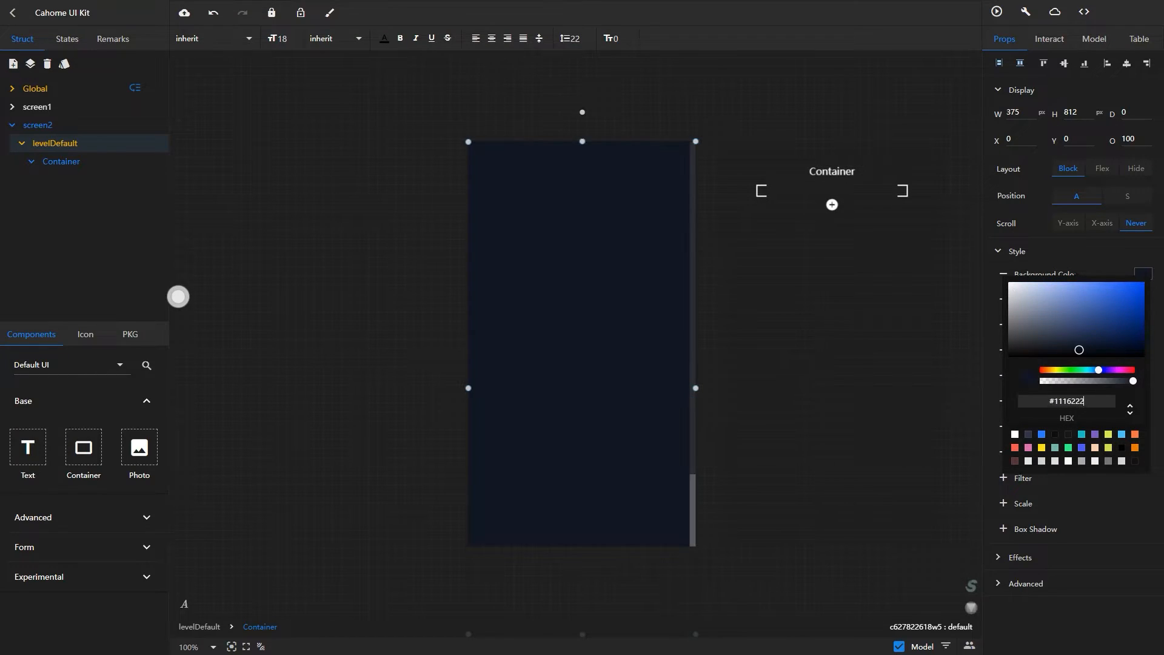
key("BackSpace")
left_click_drag(788, 339, 755, 341)
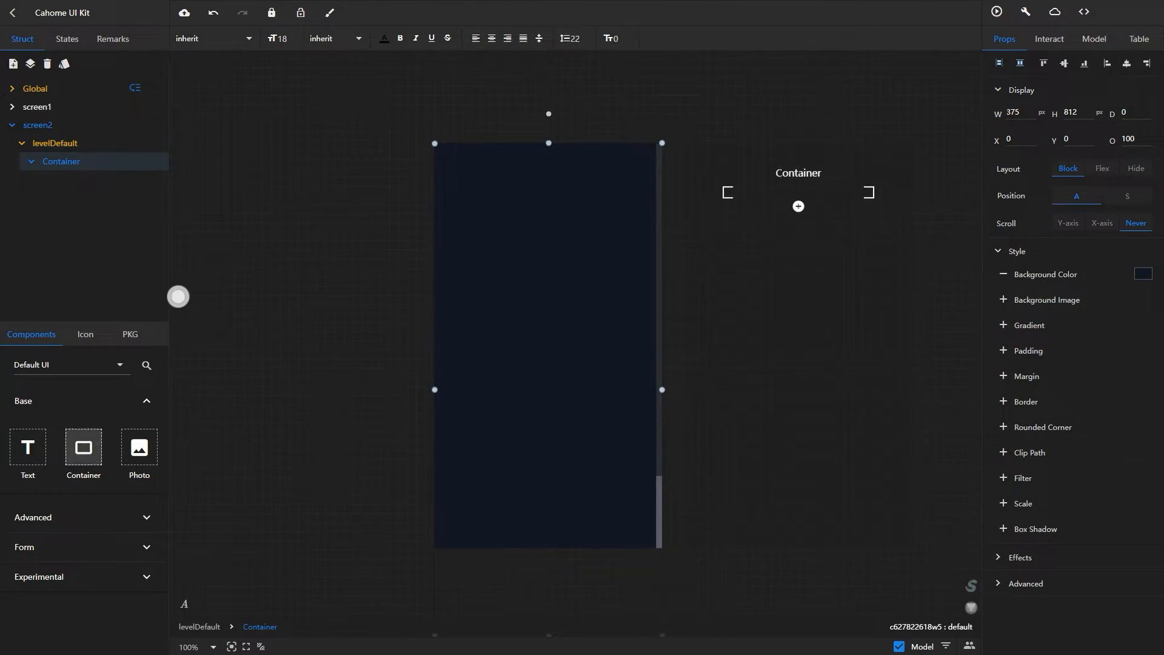
Add a photo inside the dark container and set its image to the white striped globe
left_click_drag(139, 447, 540, 327)
left_click(1094, 39)
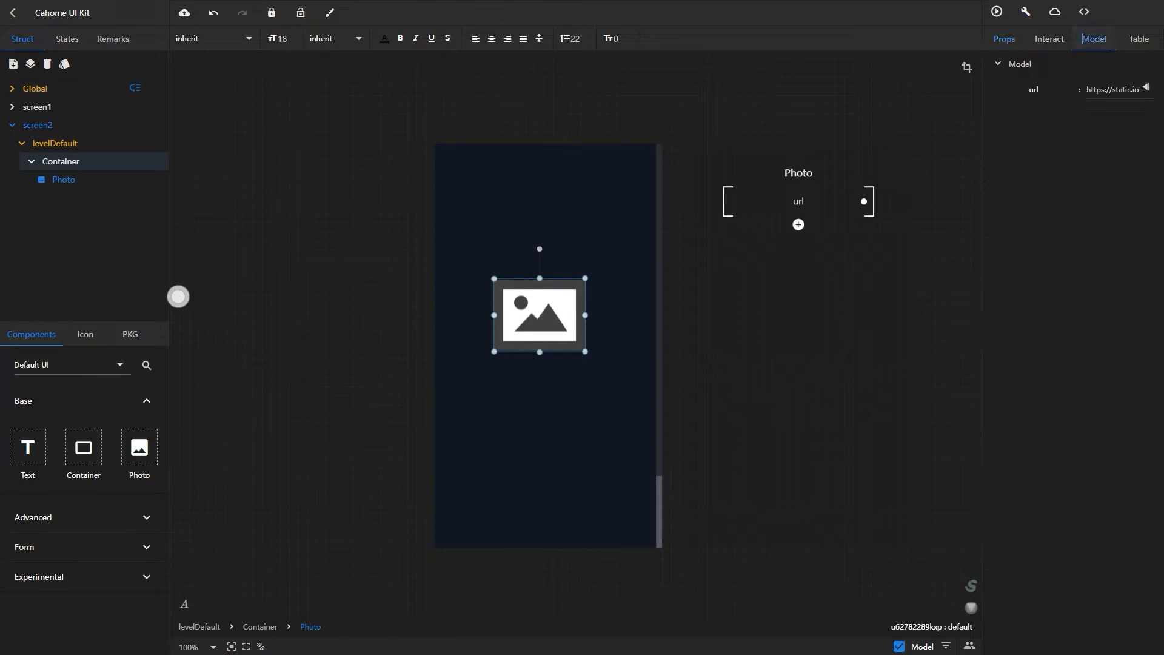
left_click(1146, 89)
left_click(1131, 98)
left_click(374, 94)
Set the globe photo's width and height to 264 px
left_click(1004, 38)
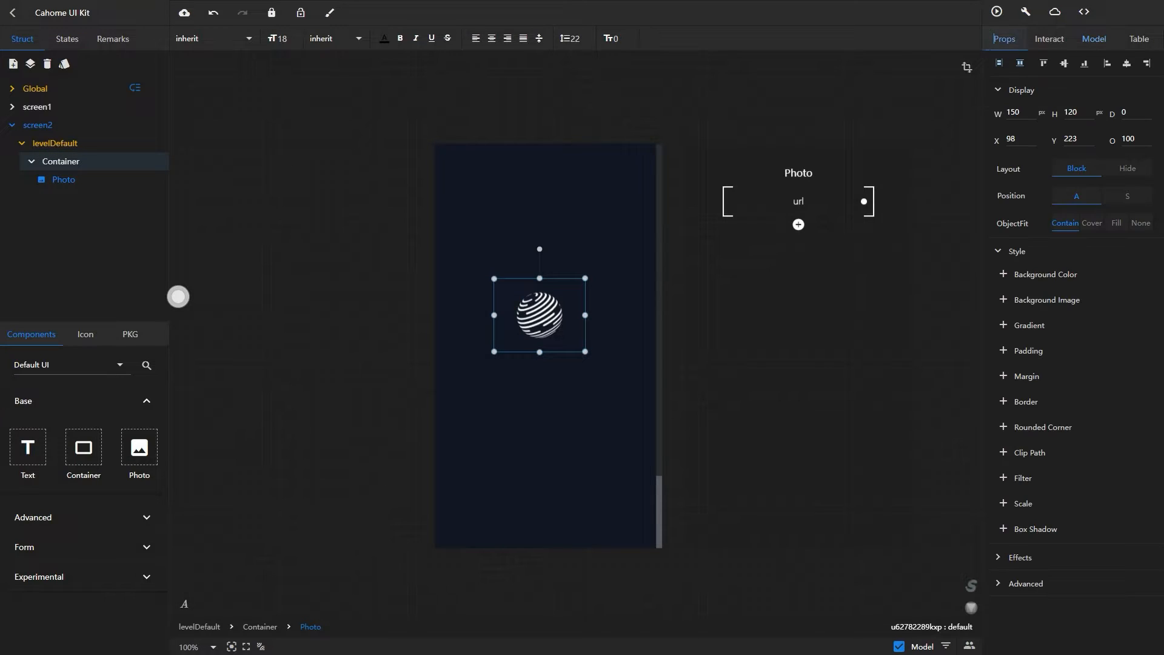
double_click(1012, 112)
type("264")
key("Tab")
type("2")
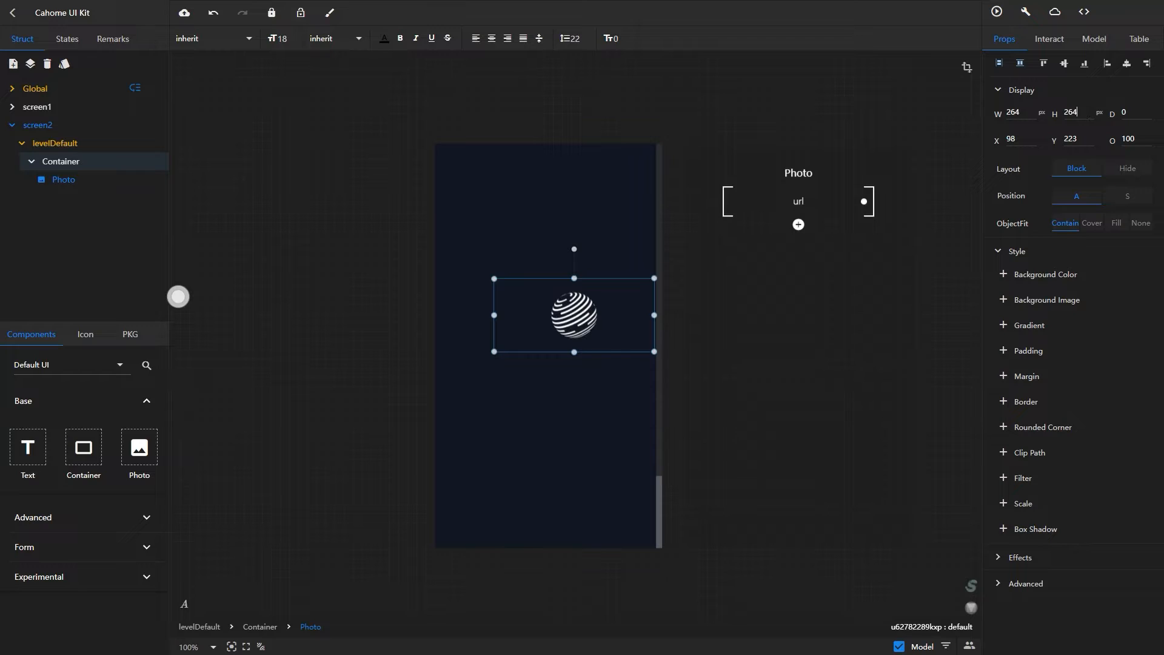
key("Return")
Move the globe photo up to about Y 169 and set its X position to 56
left_click_drag(574, 359, 547, 326)
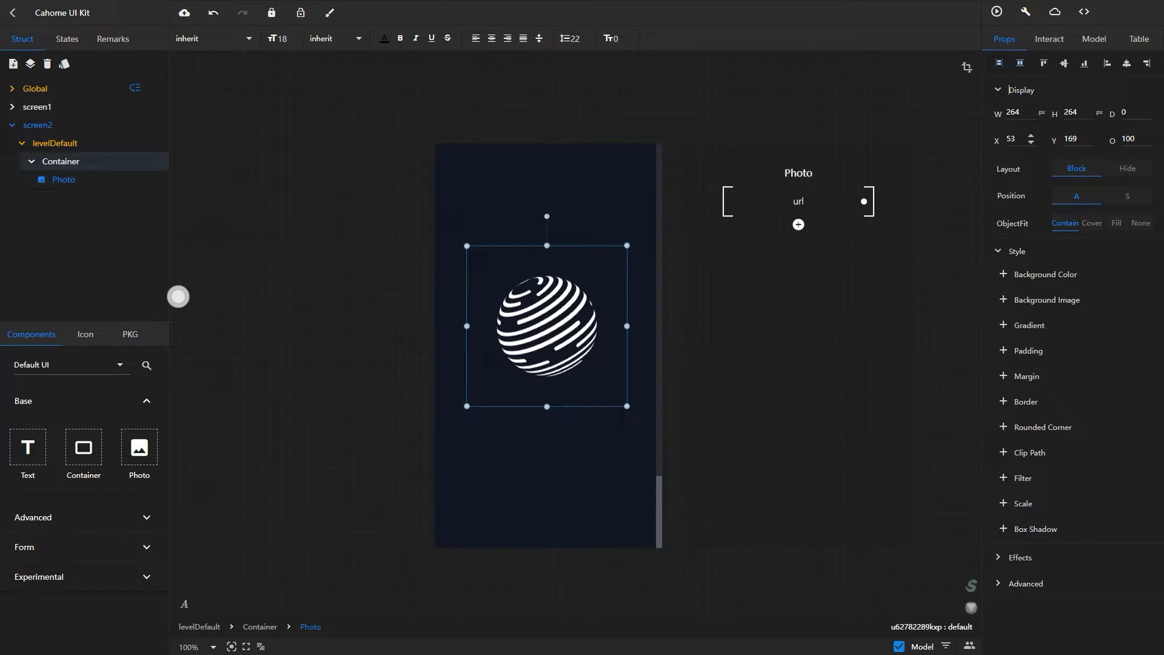
double_click(1011, 139)
type("56")
key("Return")
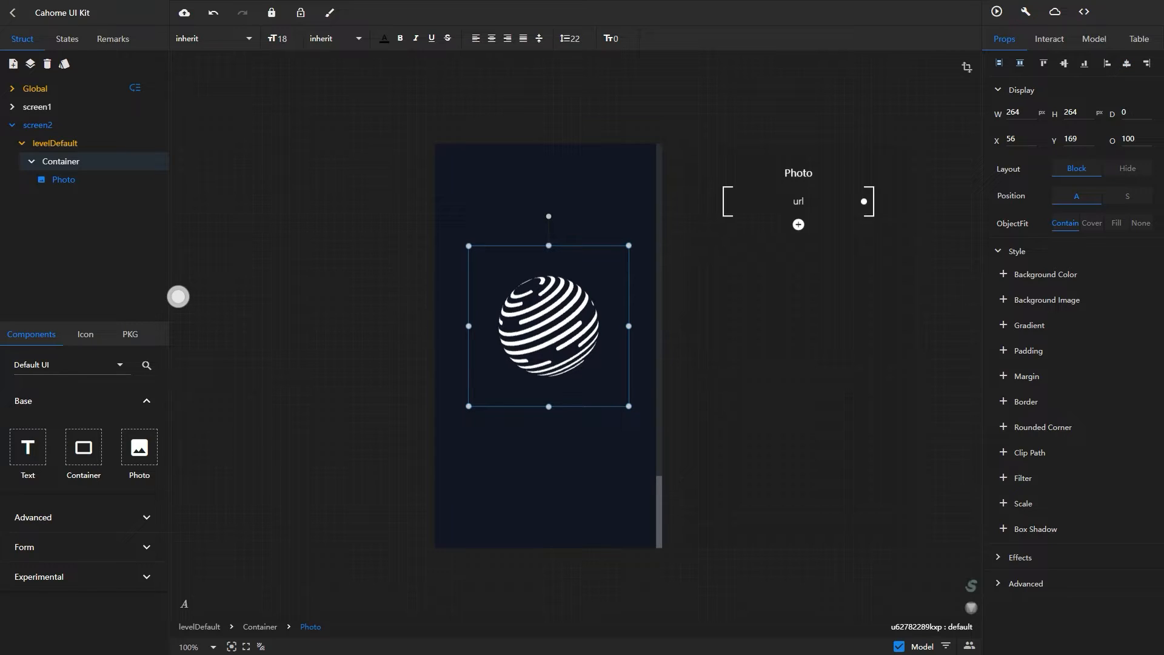
Add a second container below the globe, nested inside screen2's dark container
left_click(549, 461)
scroll(549, 461, "down", 2)
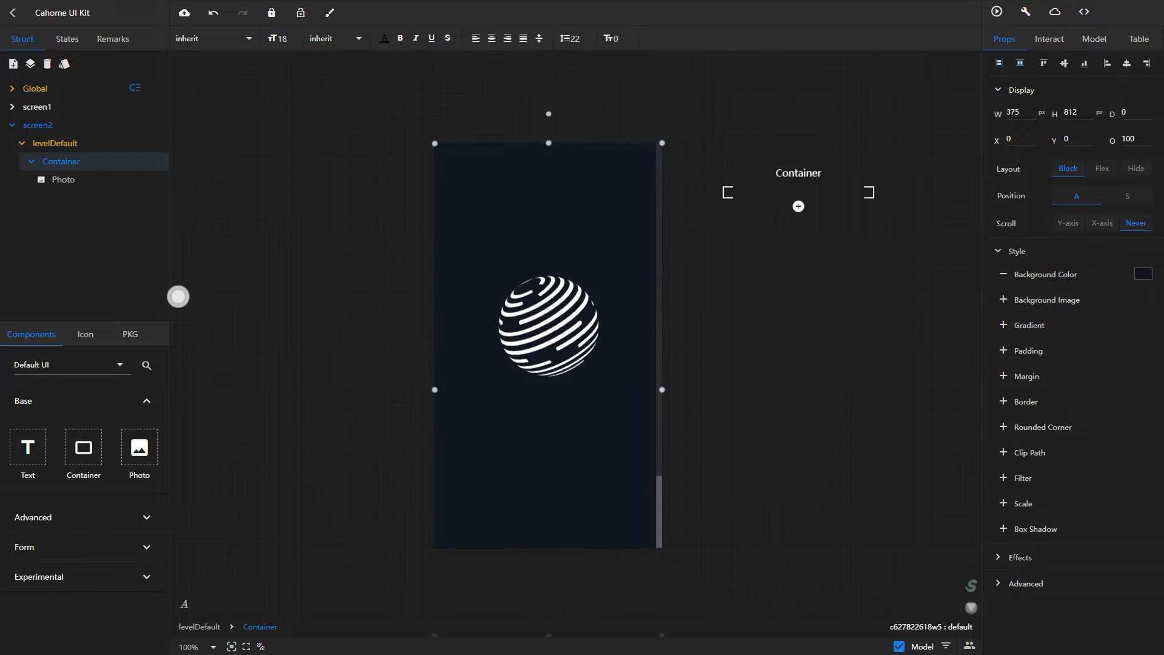
left_click_drag(84, 447, 508, 457)
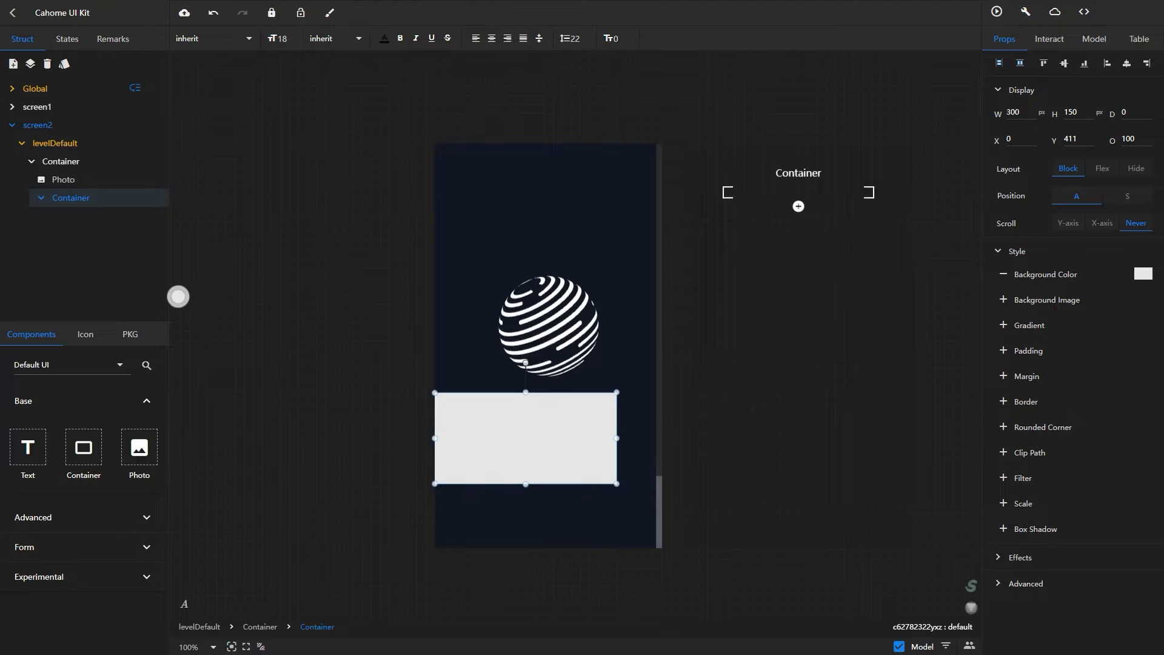
Try widths of 59 px and 375 px for the container below the globe
double_click(1014, 112)
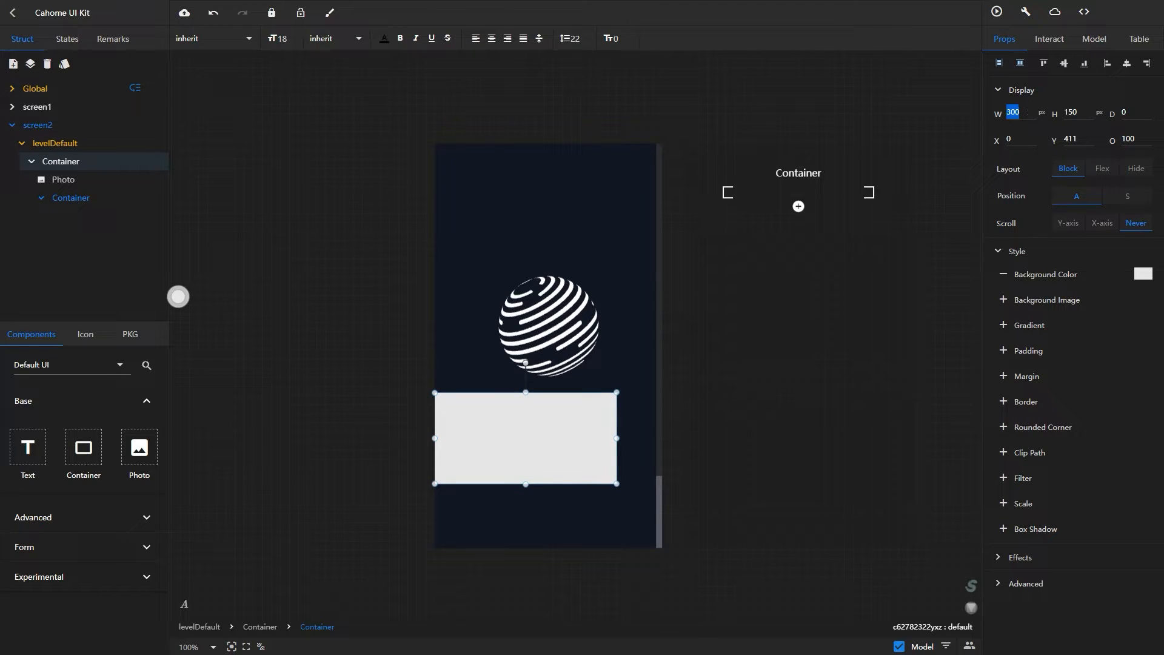
type("59")
key("Return")
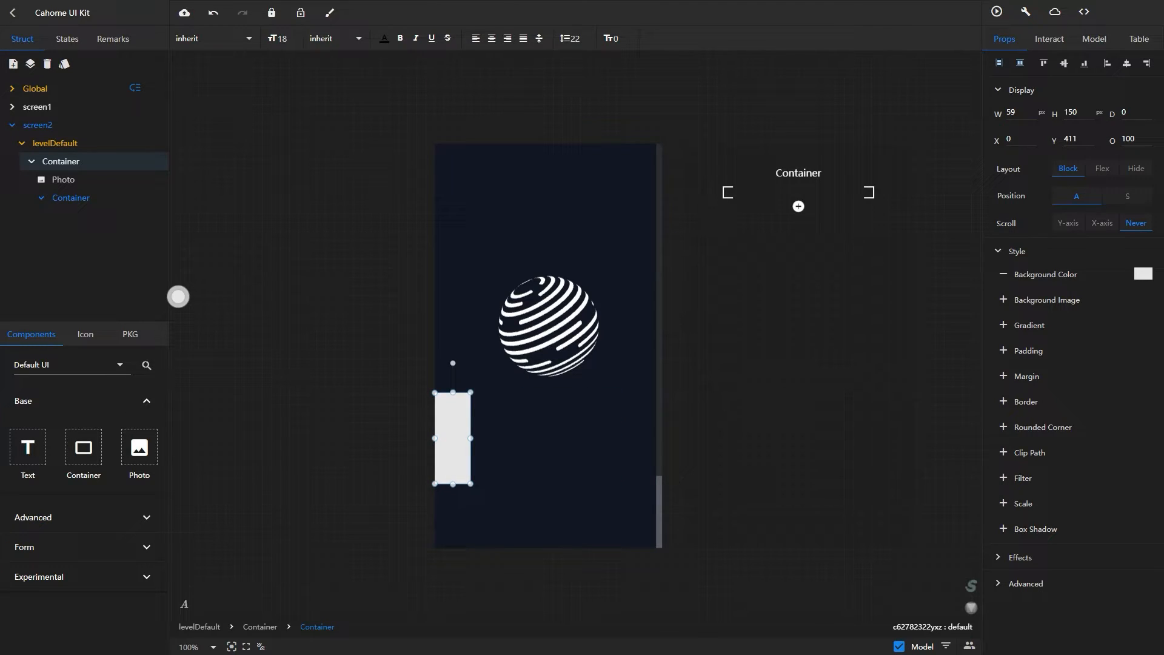
type("375")
key("Return")
Shape the nested container into a small bar 7 px high and 58 px wide
key("Tab")
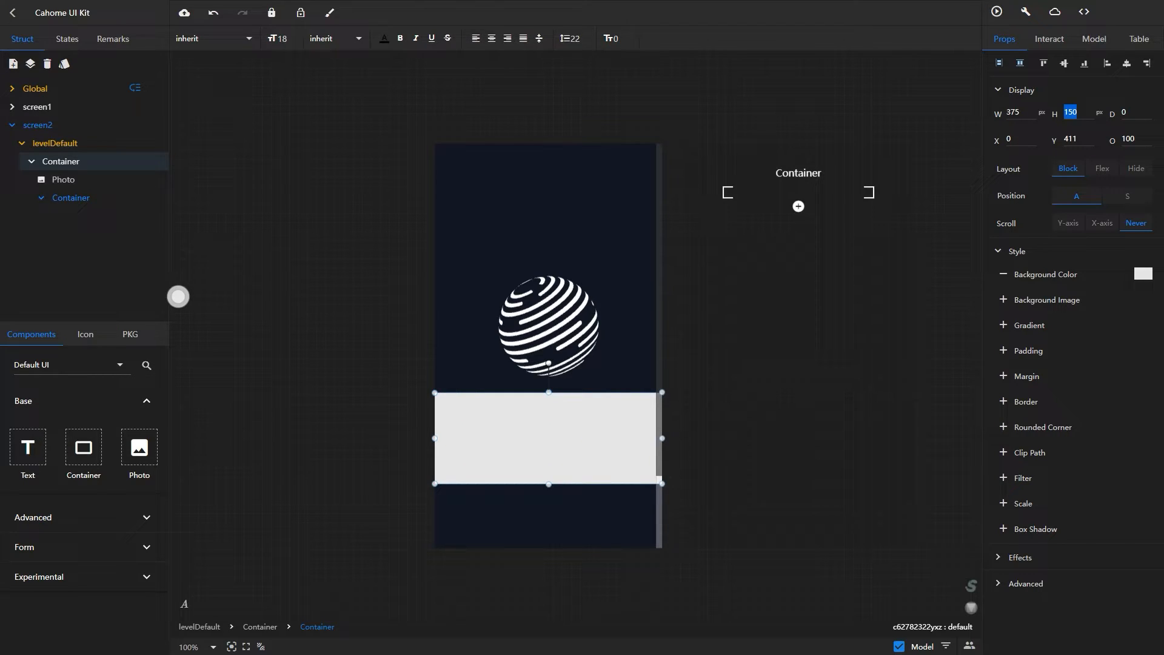
type("7")
key("Return")
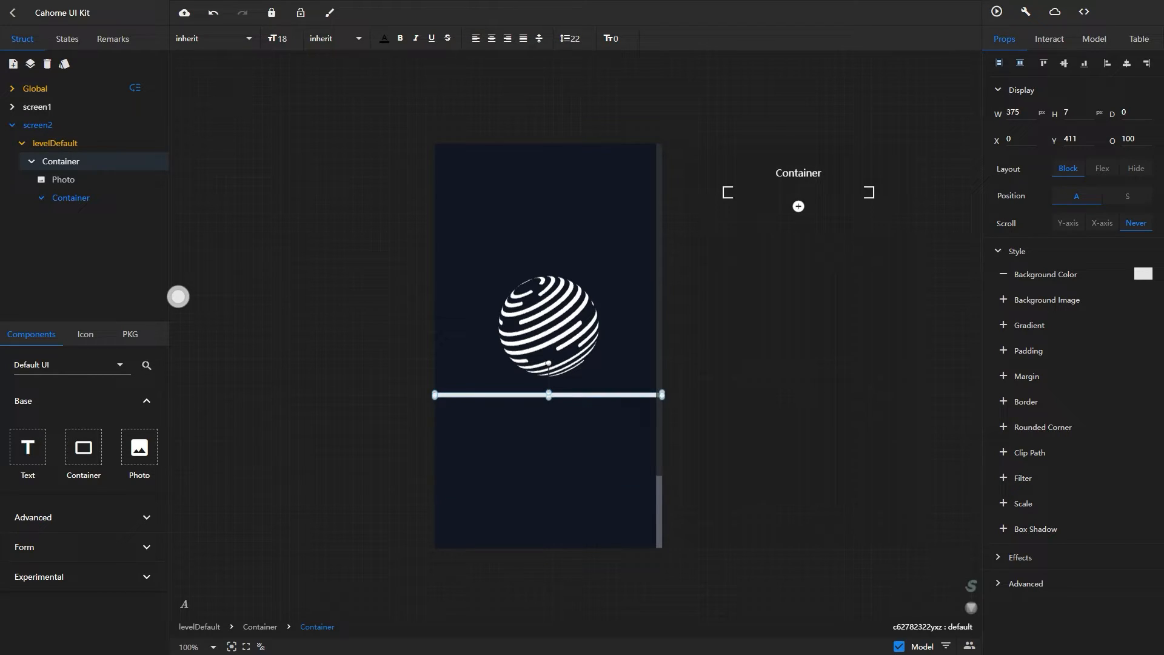
double_click(1011, 112)
type("58")
key("Return")
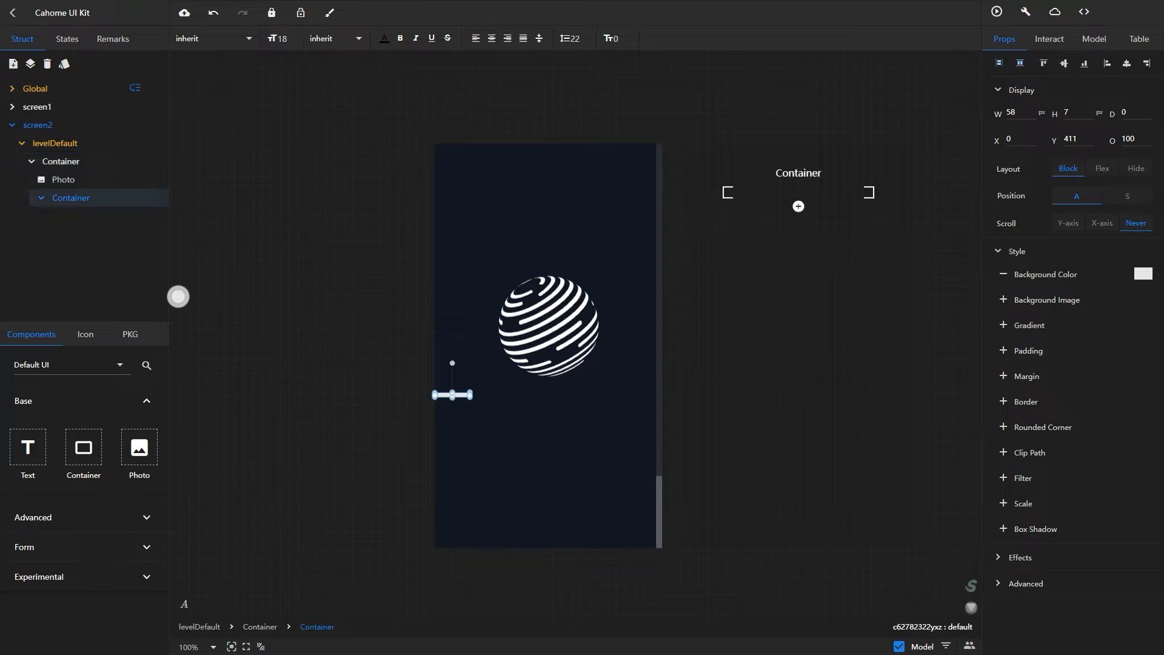
Move the small bar well below the globe to about Y 617 and set its X position to 159
left_click_drag(453, 395, 546, 520)
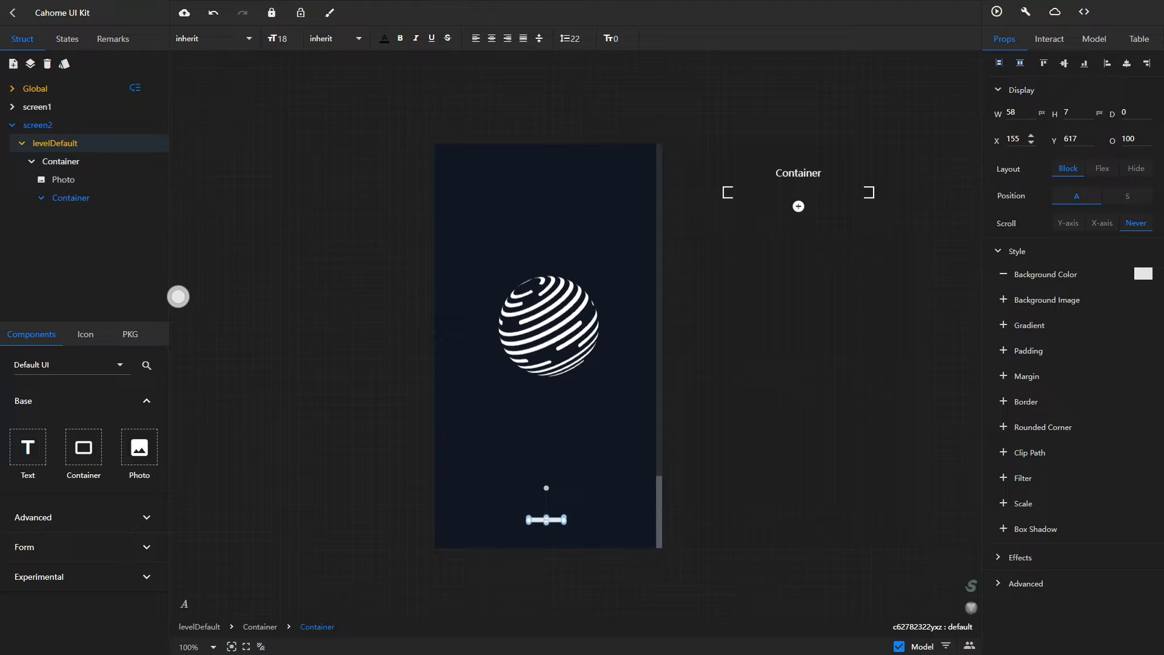
double_click(1012, 139)
type("1")
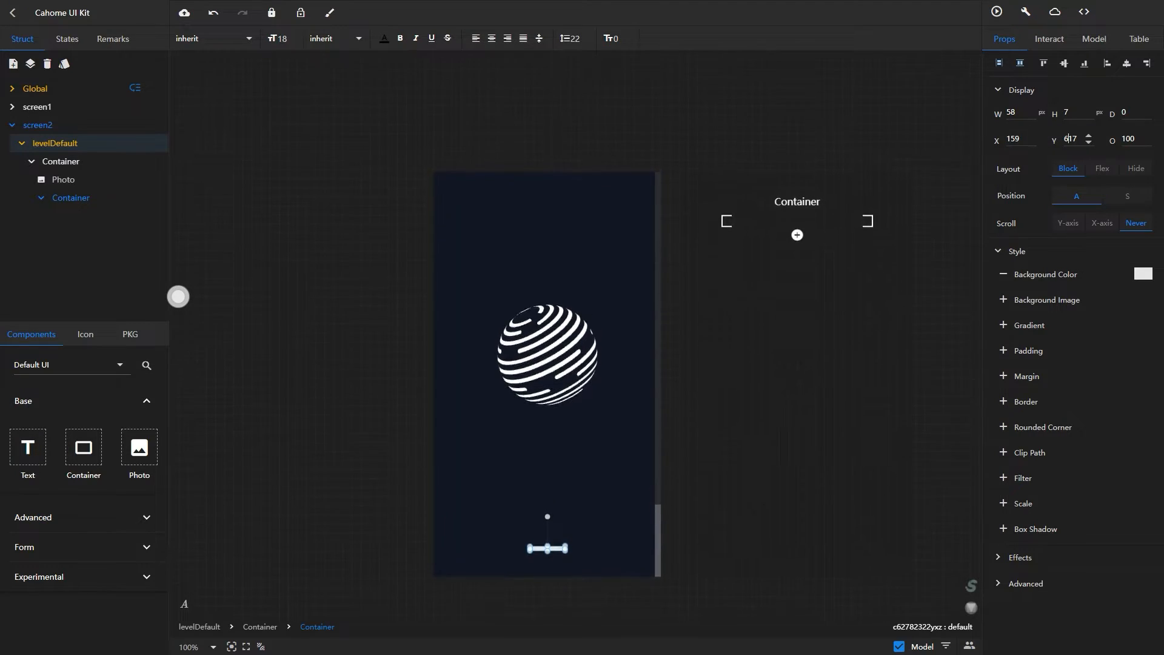
Set the small bar's Y position to 757 and remove its background color
key("Tab")
type("7")
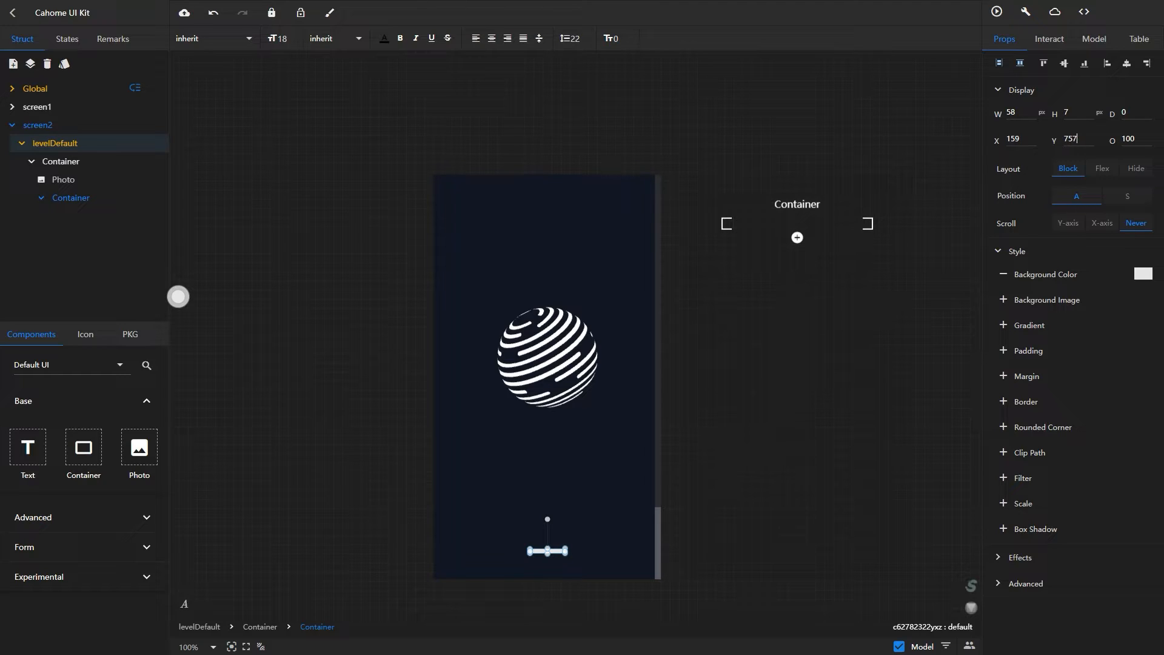
type("57")
key("Return")
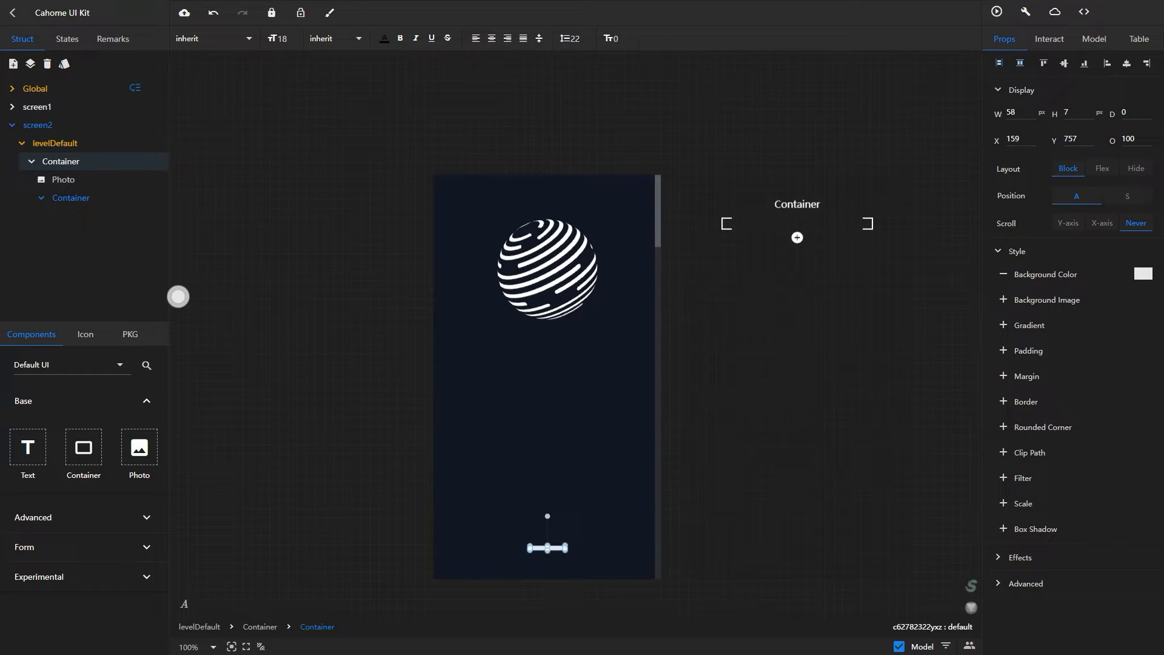
left_click(1003, 274)
Nest a new container inside the small bar and size it 7 px wide and 7 px high
scroll(746, 488, "up", 4)
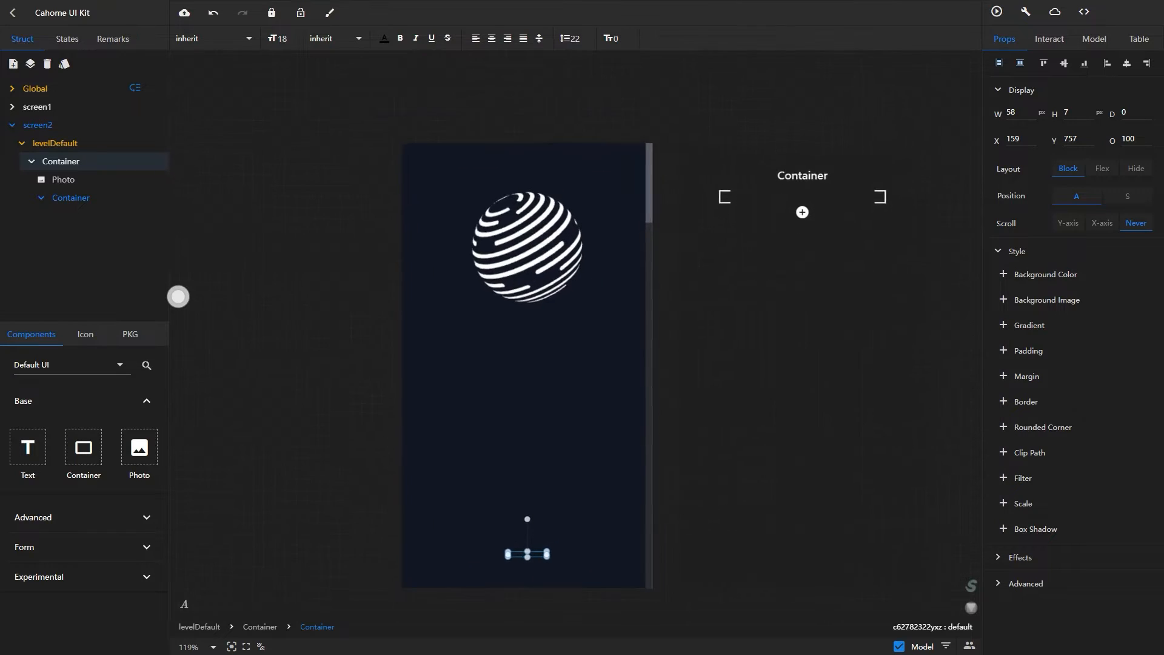
scroll(576, 333, "down", 2)
scroll(576, 334, "left", 2)
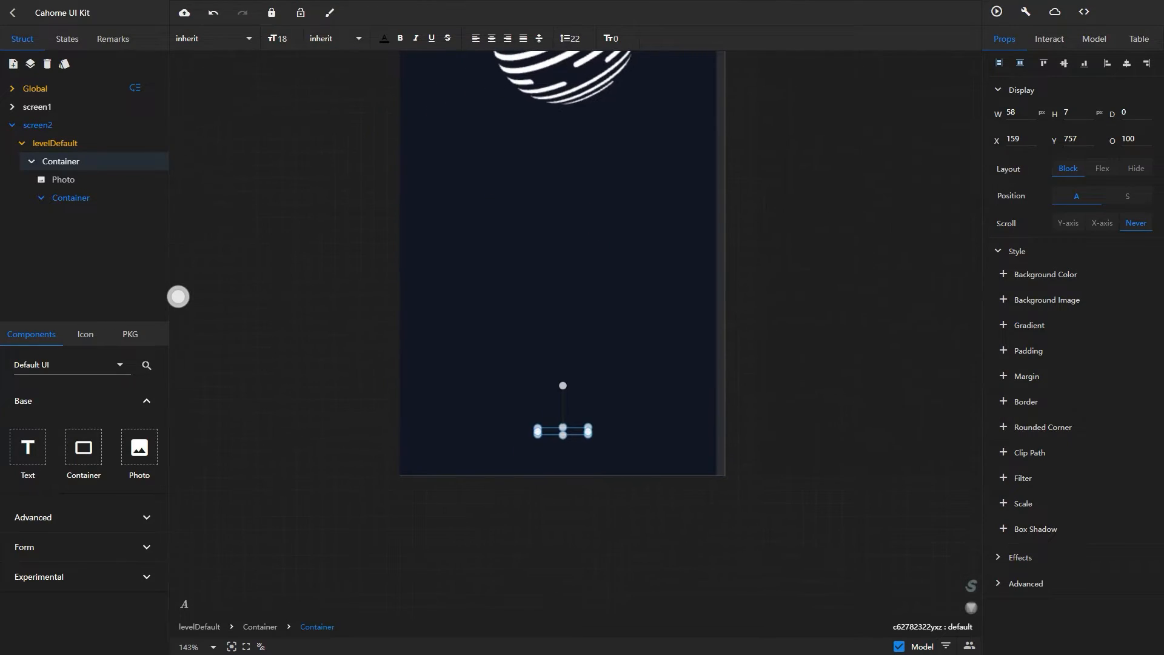
left_click_drag(83, 447, 559, 429)
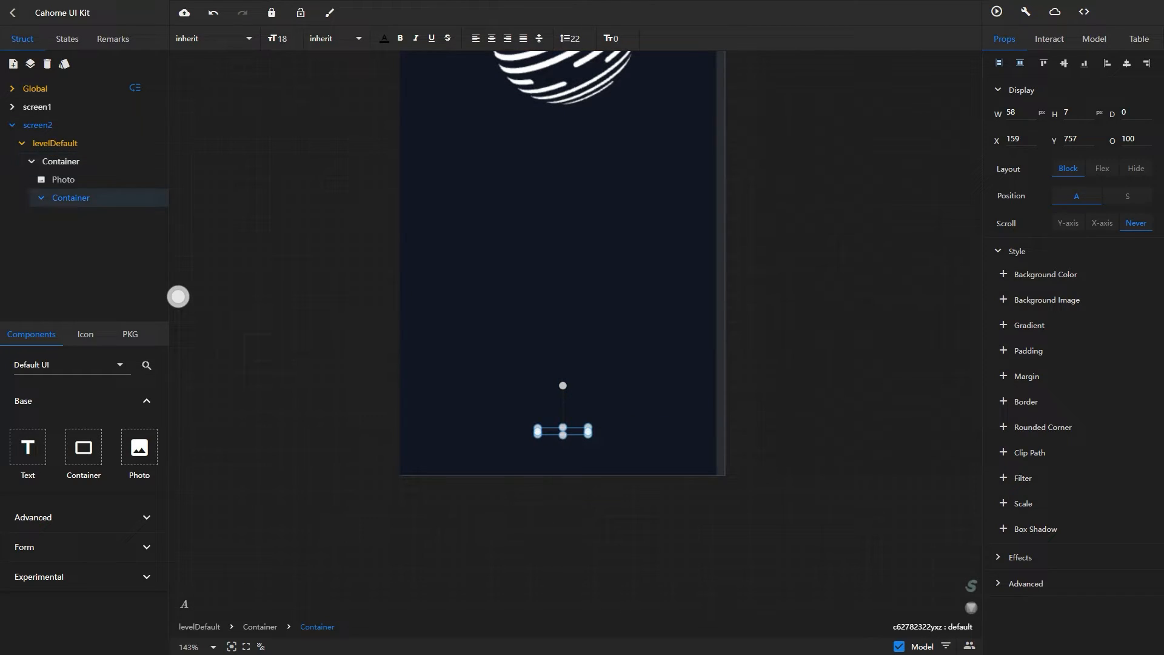
left_click(71, 198)
left_click_drag(84, 447, 546, 429)
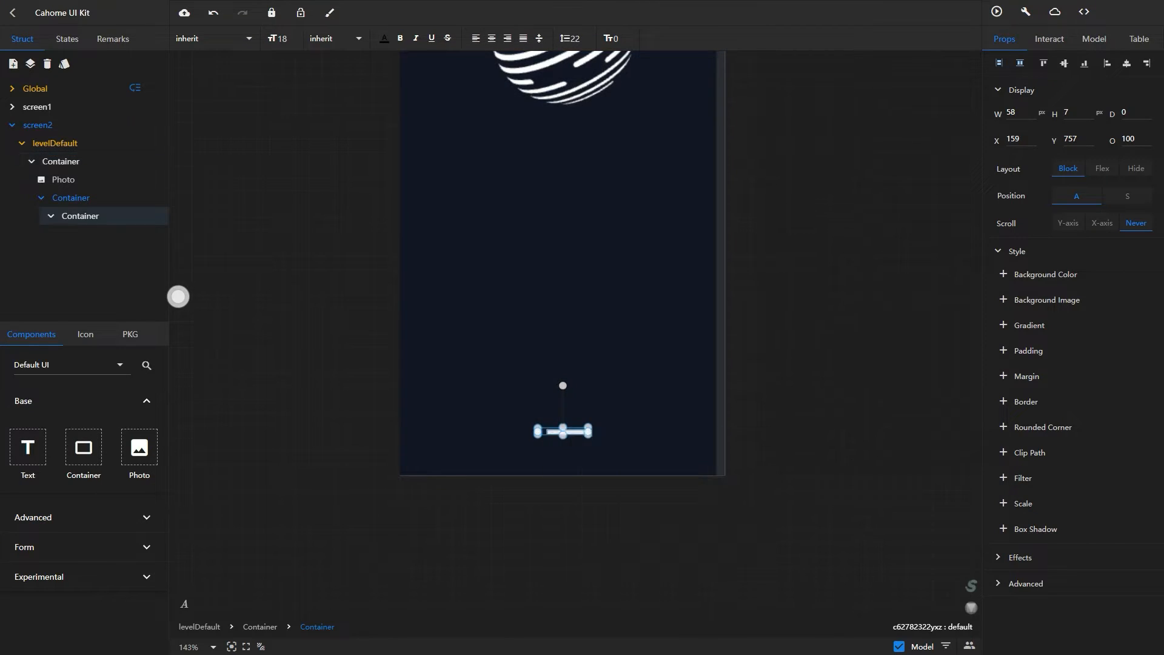
double_click(1013, 112)
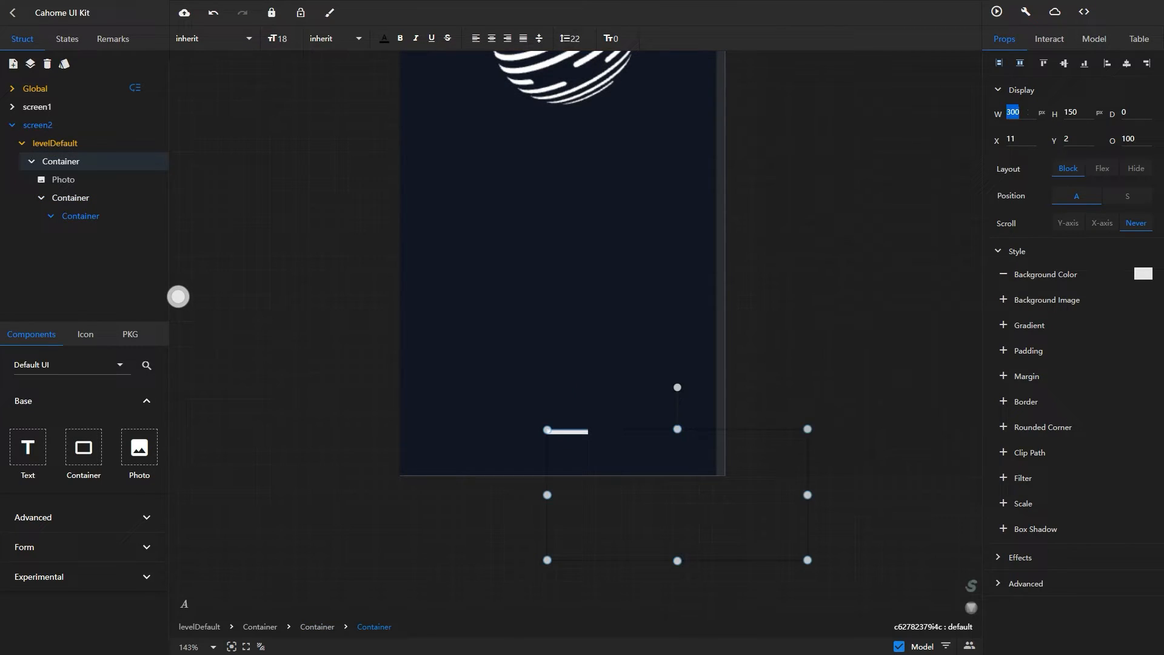
type("7")
key("Tab")
type("7")
key("Return")
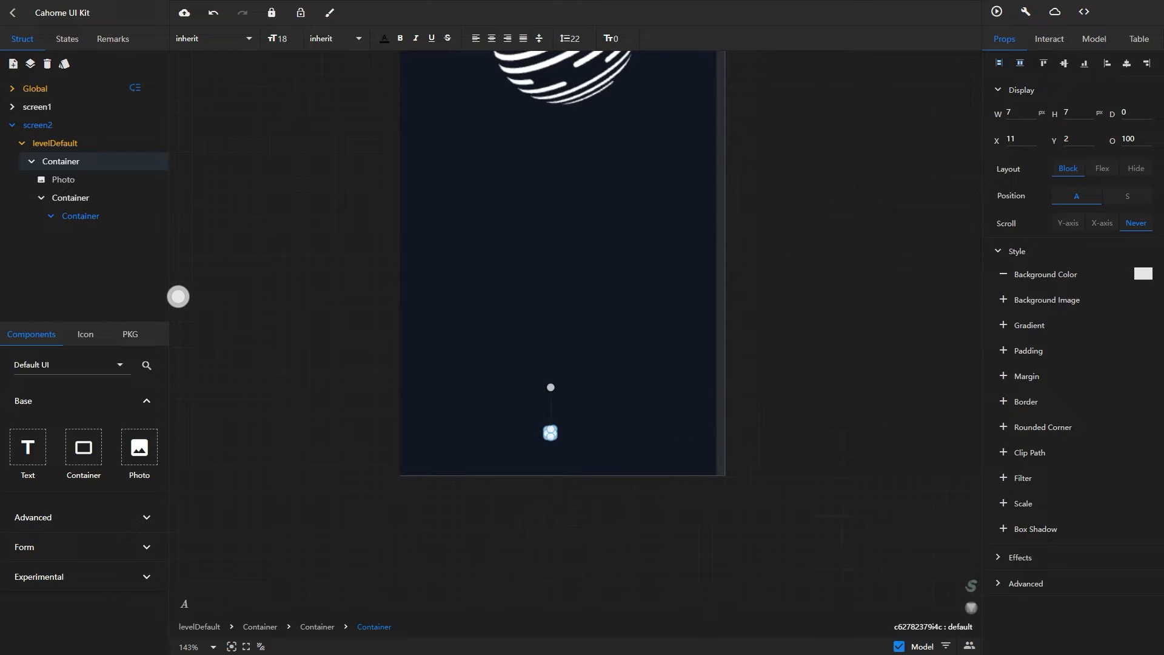
Place the 7 px container at X 0, Y 0 in the bar and round its corners to 7
type("0")
key("Tab")
key("Return")
left_click(1043, 427)
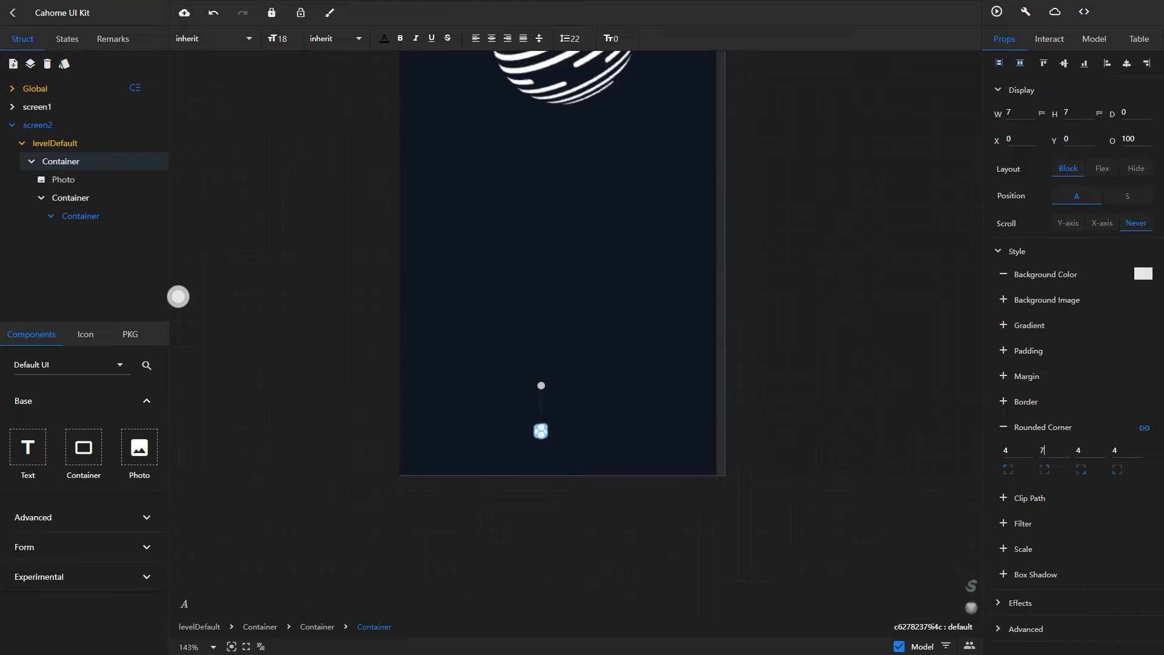
Change the background color of the small dot to #6D77BB
left_click(1144, 274)
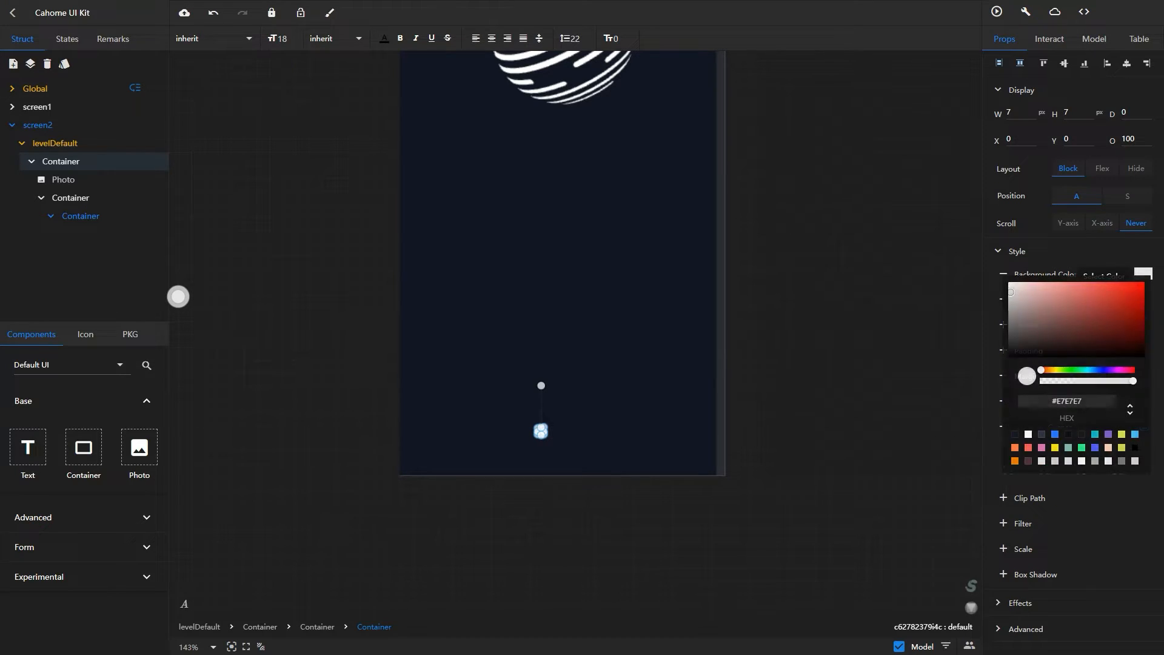
double_click(1069, 401)
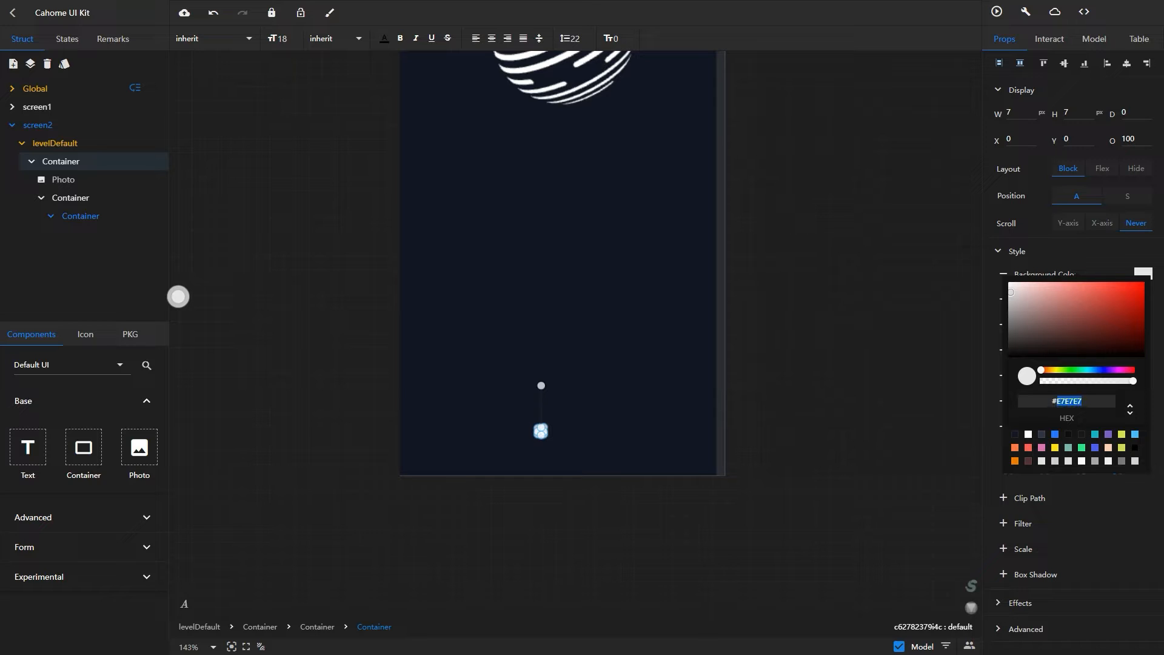
type("6D77BB")
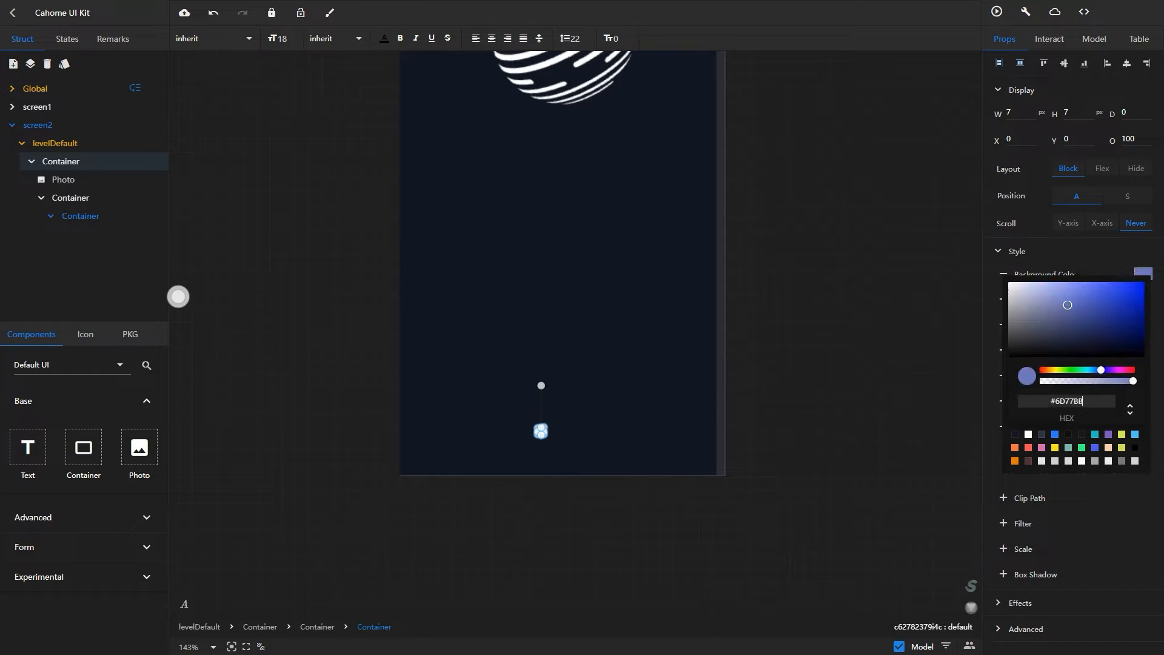
key("Return")
Duplicate the blue-violet dot inside the bar container
left_click(71, 197)
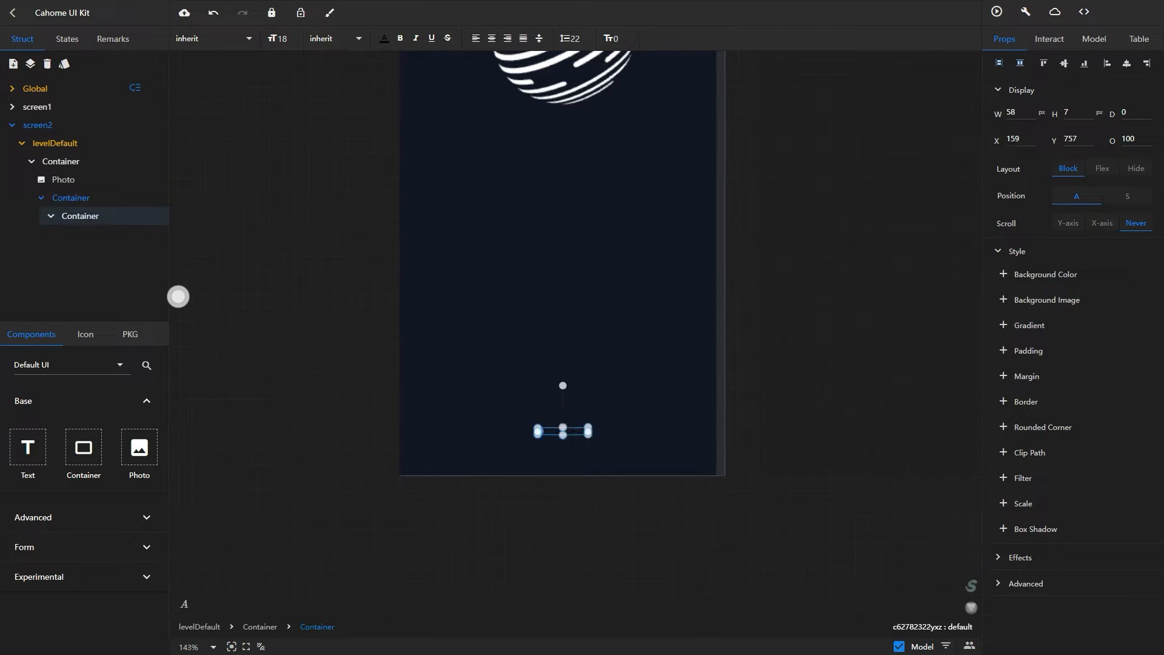
left_click(79, 216)
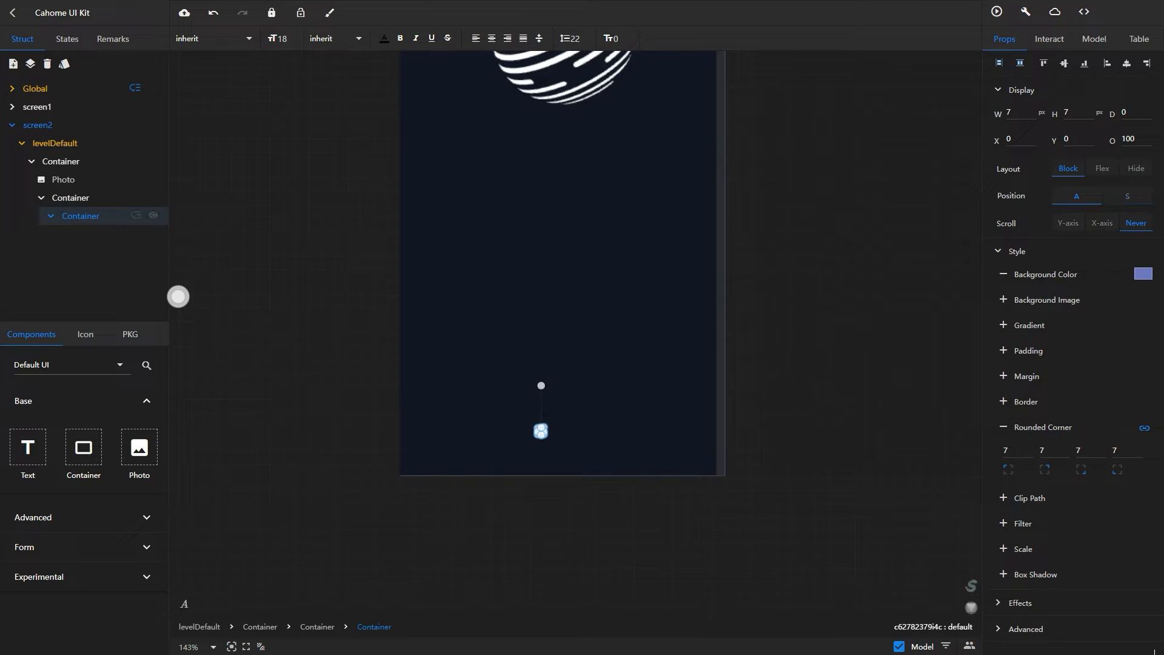
left_click(71, 198)
key("ctrl+v")
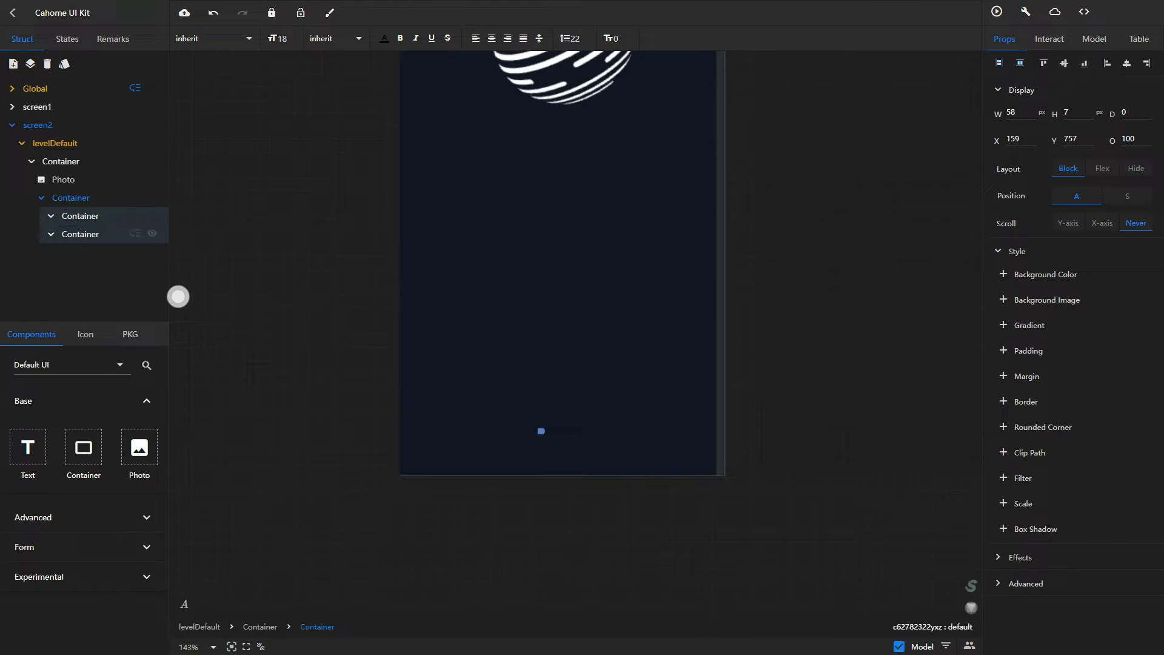
Recolor the background of the second dot container to #2E3546
left_click(80, 234)
left_click(1143, 274)
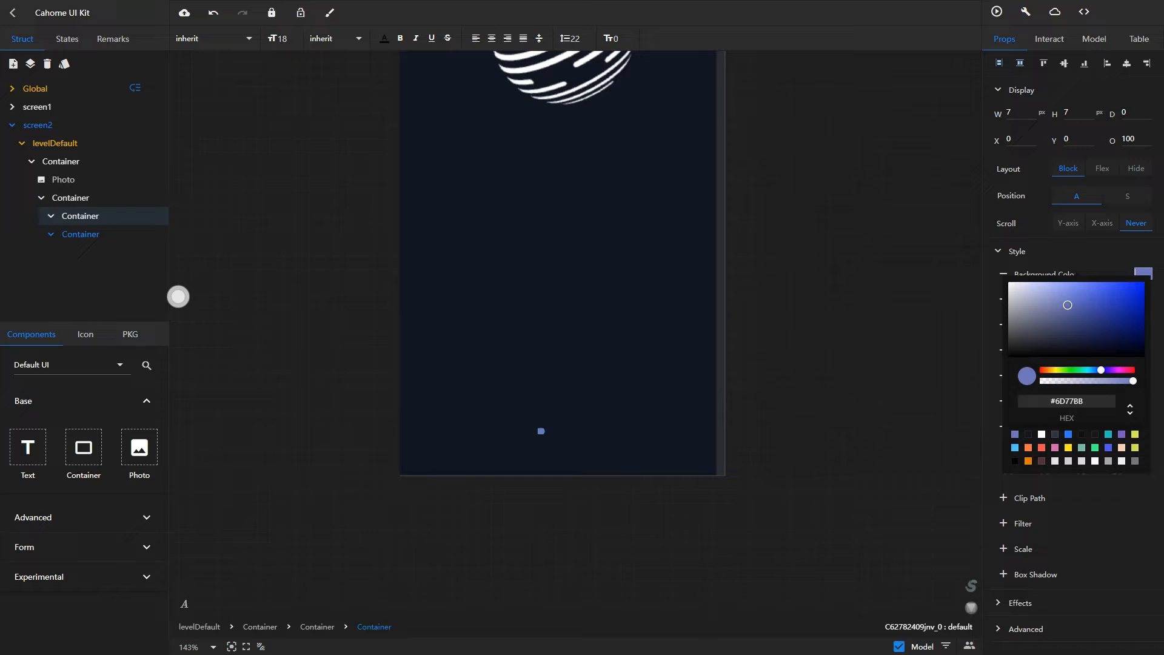
double_click(1069, 401)
type("2d3142")
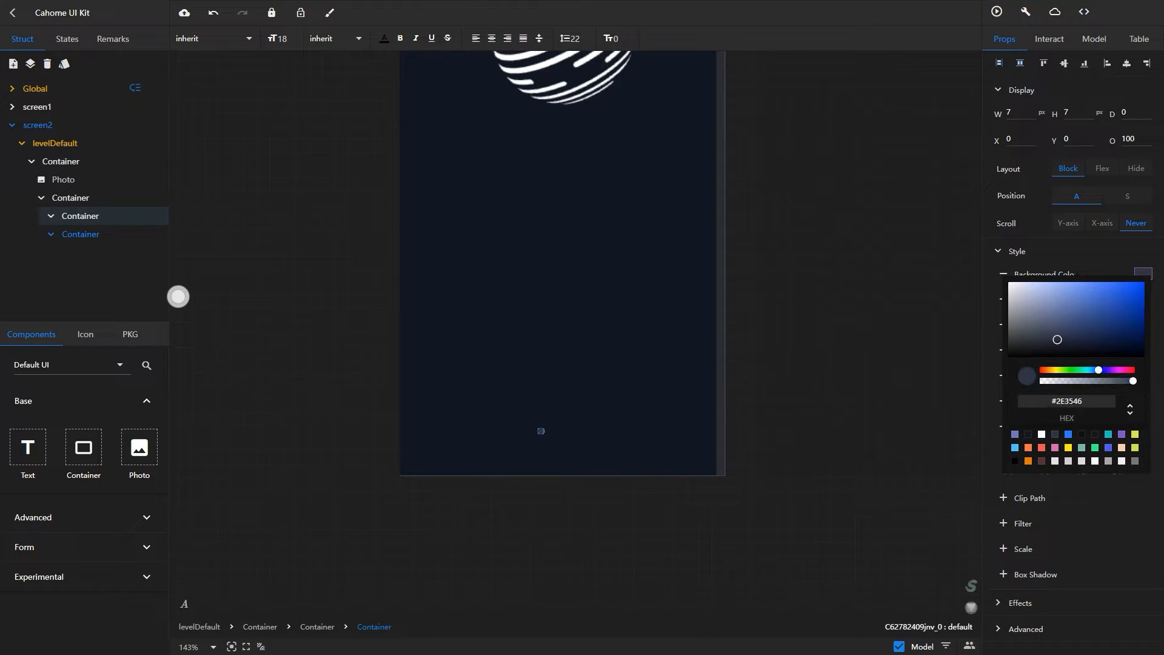
key("Return")
left_click(521, 400)
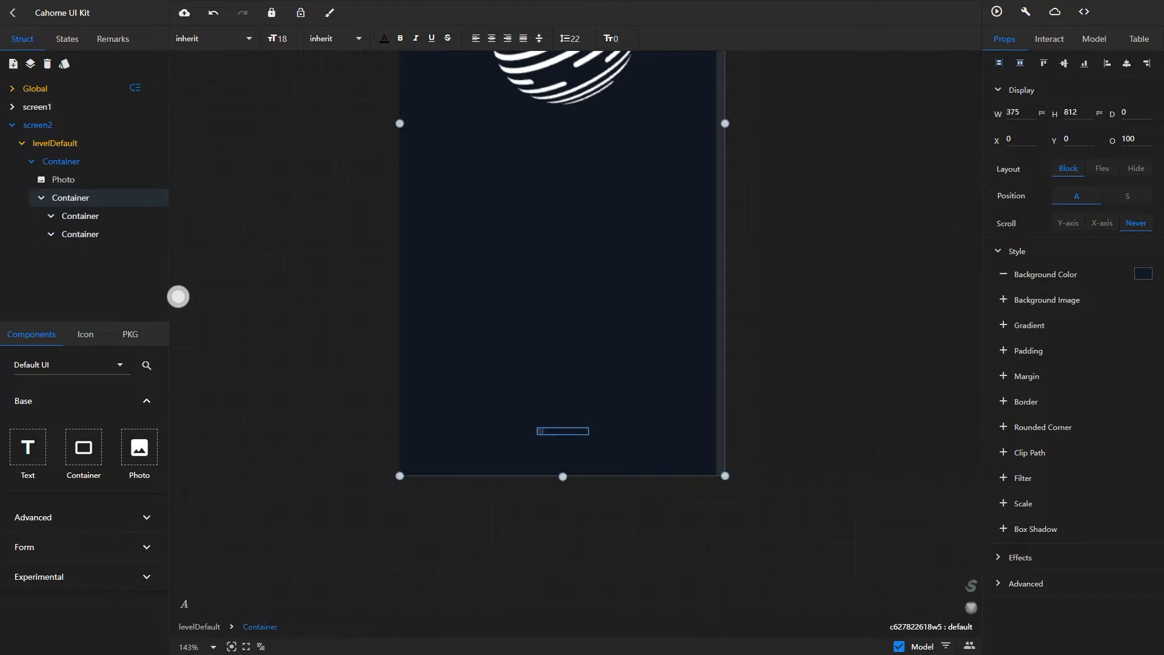
Switch both dot containers in the bar to position S
left_click(80, 215)
left_click(80, 234)
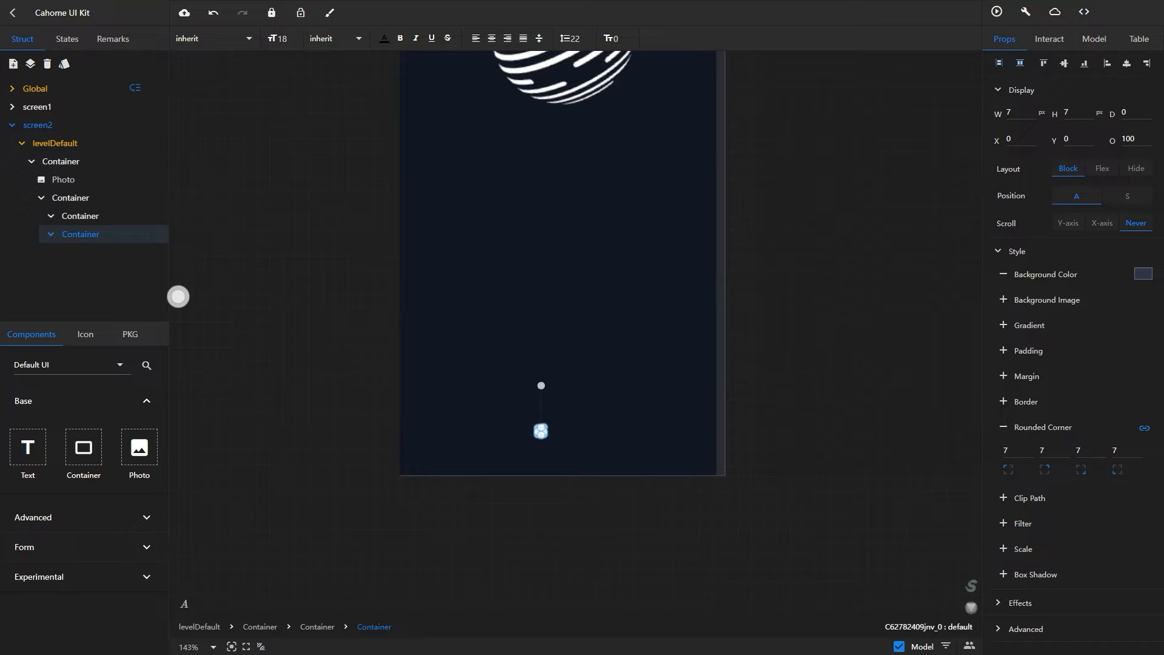
left_click(1128, 196)
left_click(80, 216)
left_click(1128, 196)
Give the bar container a Flex layout with its content justified to the center
left_click(70, 198)
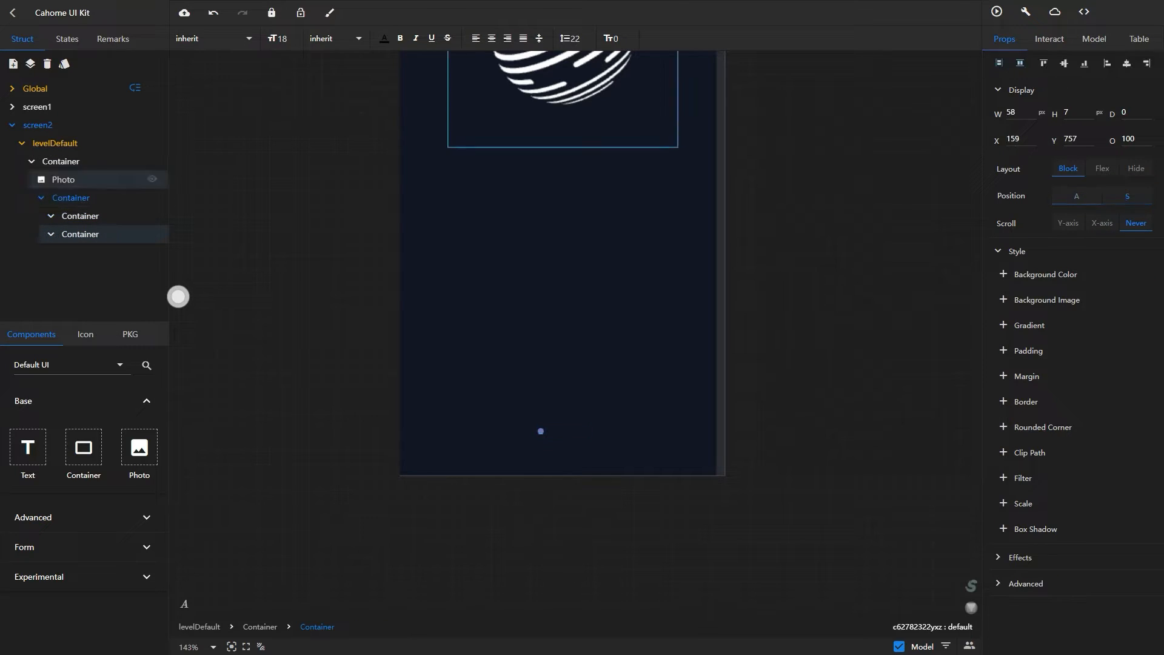
left_click(1102, 168)
left_click(1076, 196)
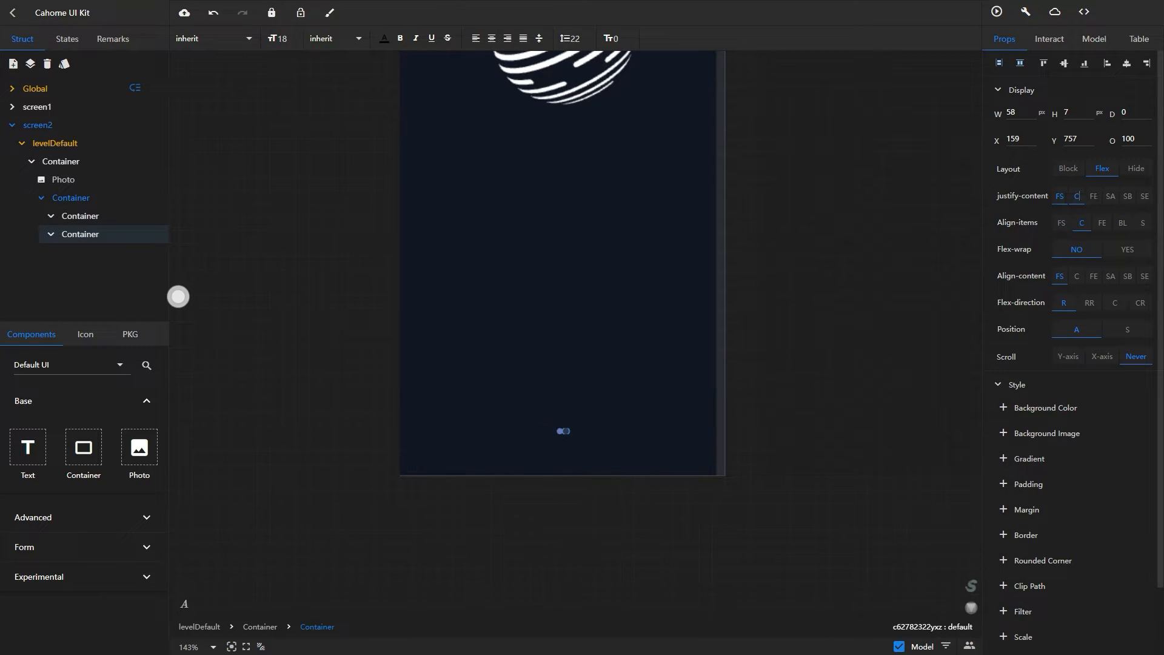
Copy the blue-violet dot and paste two more copies of it inside the bar container
left_click(560, 431)
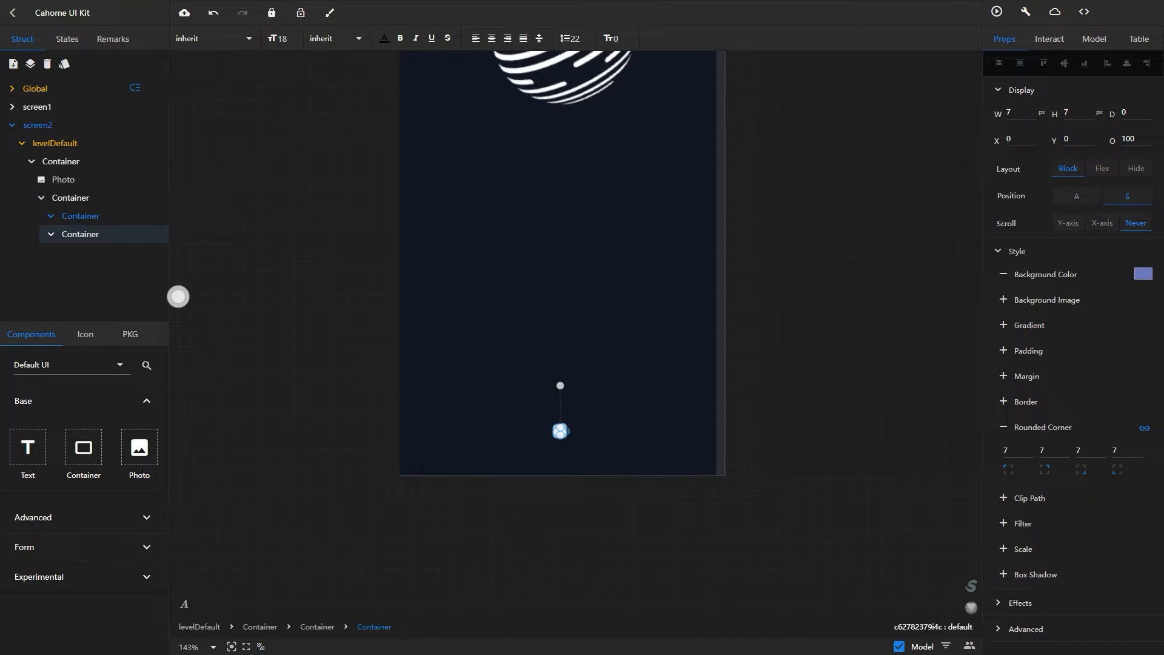
left_click(70, 197)
key("ctrl+v")
key("ctrl+v")
left_click(80, 253)
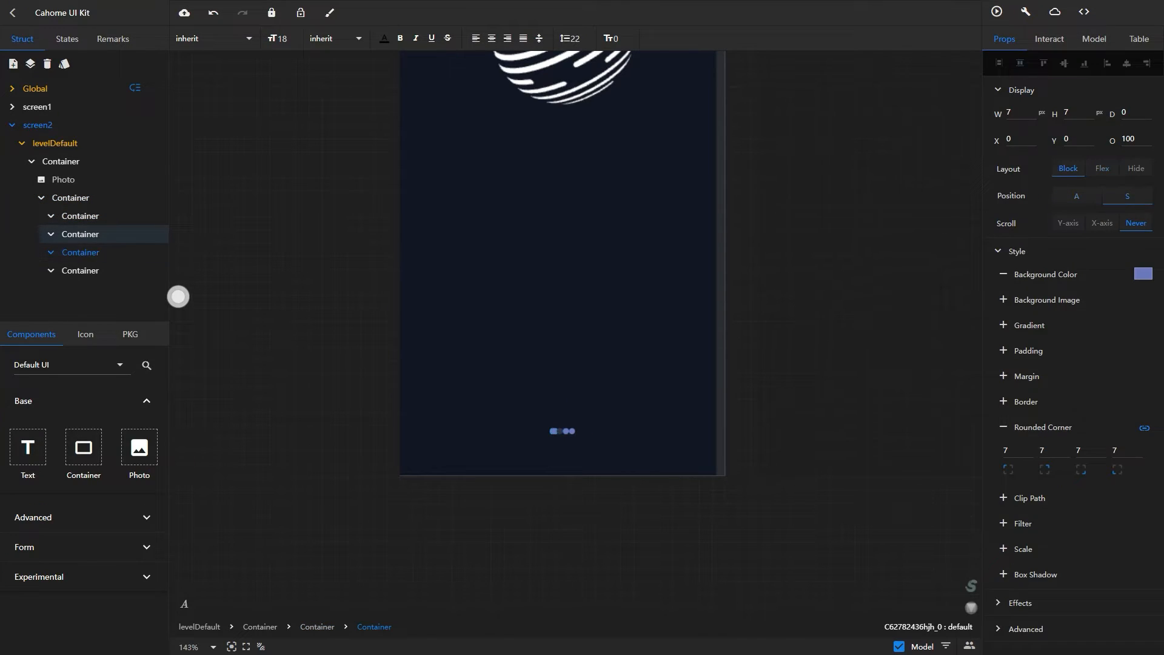
left_click(80, 271)
left_click(80, 234)
Set the bar container's justify-content to space-between to spread out the four dots
left_click(71, 197)
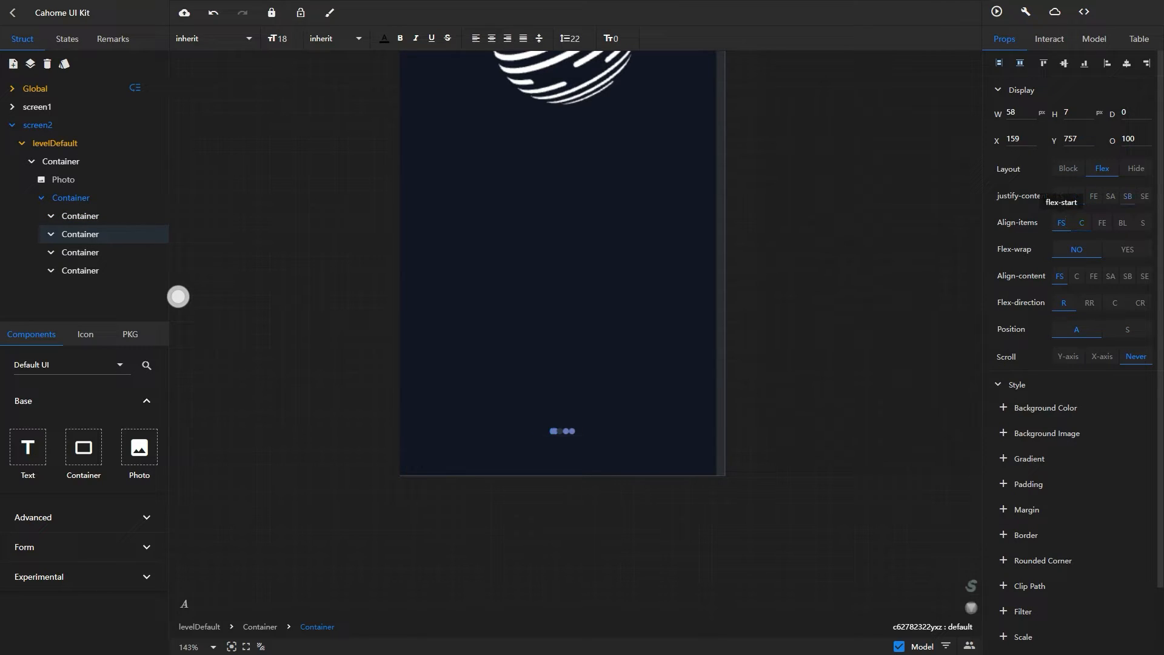
left_click(1128, 196)
left_click(643, 304)
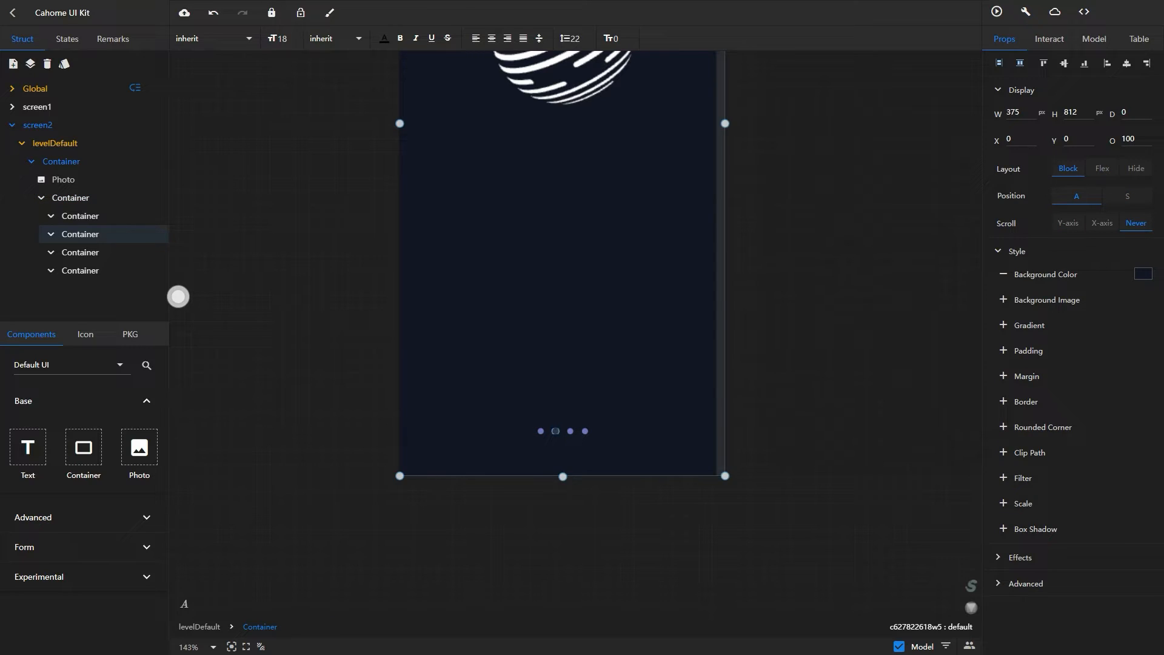
Reorder the dots so the dark one is the first inside the bar container
left_click(555, 430)
left_click_drag(80, 234, 87, 215)
left_click(545, 303)
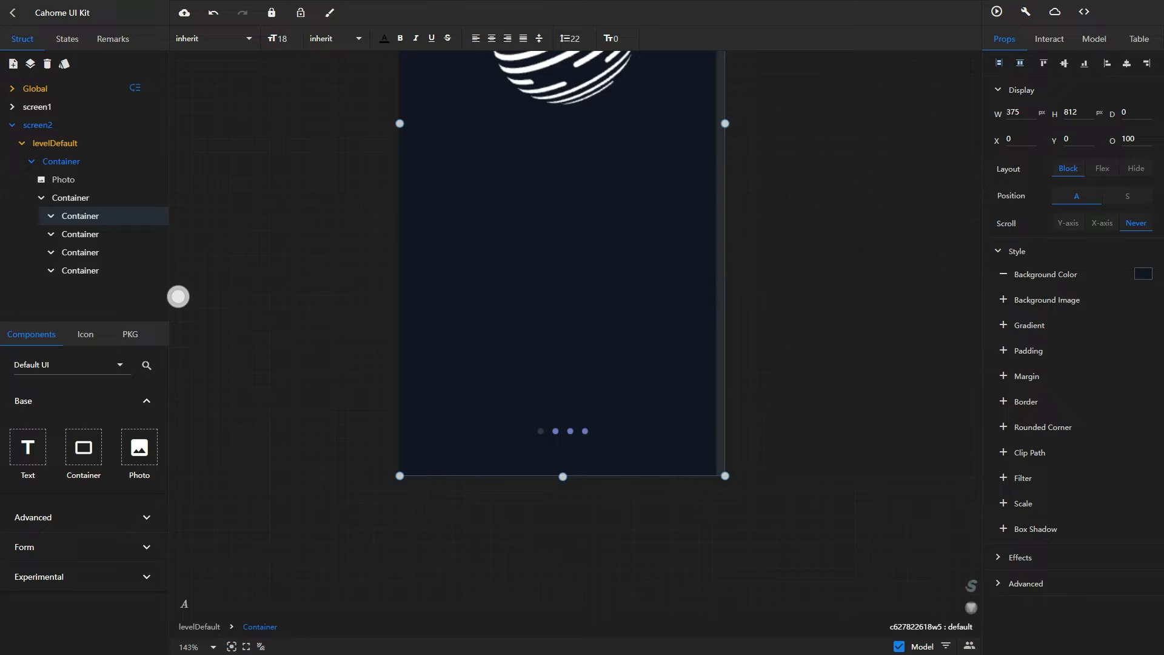
Add a container to the dark screen between the globe and the dots, 59 px wide and 279 px high
left_click_drag(84, 447, 609, 290)
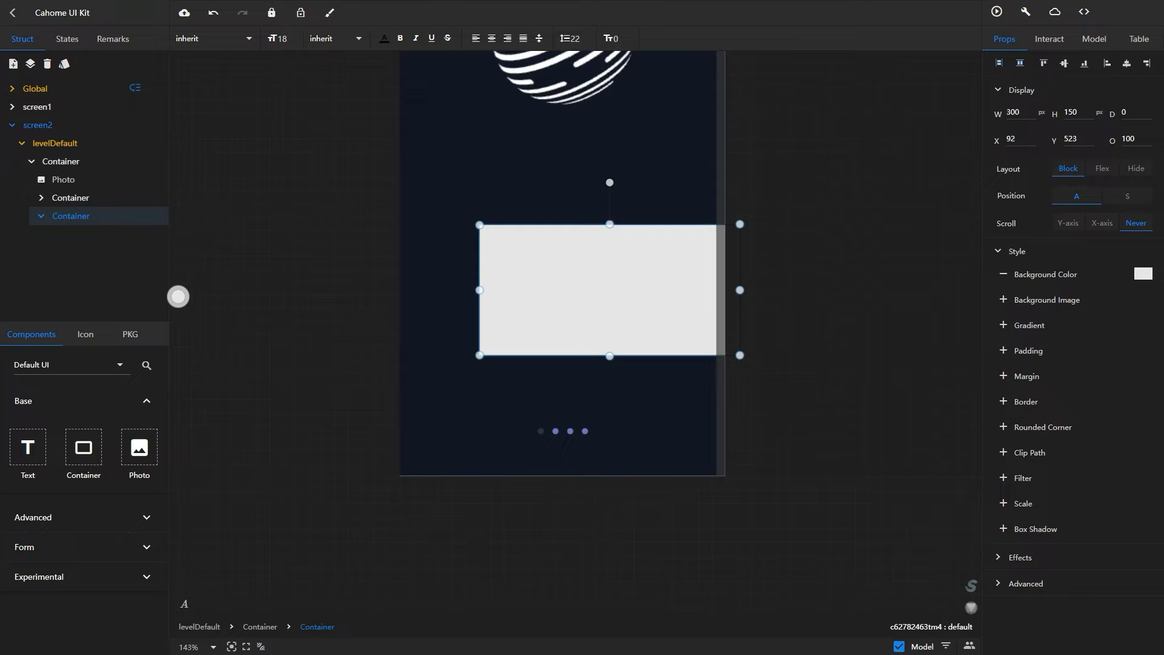
double_click(1013, 112)
type("59")
key("Return")
key("Tab")
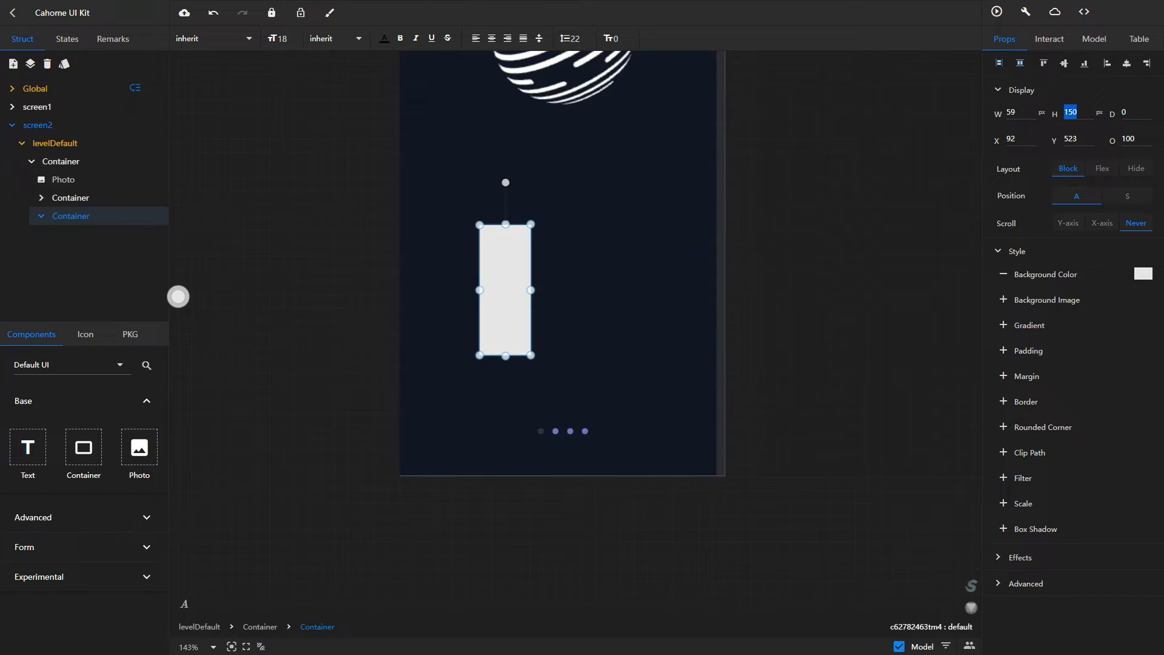
type("279")
key("Return")
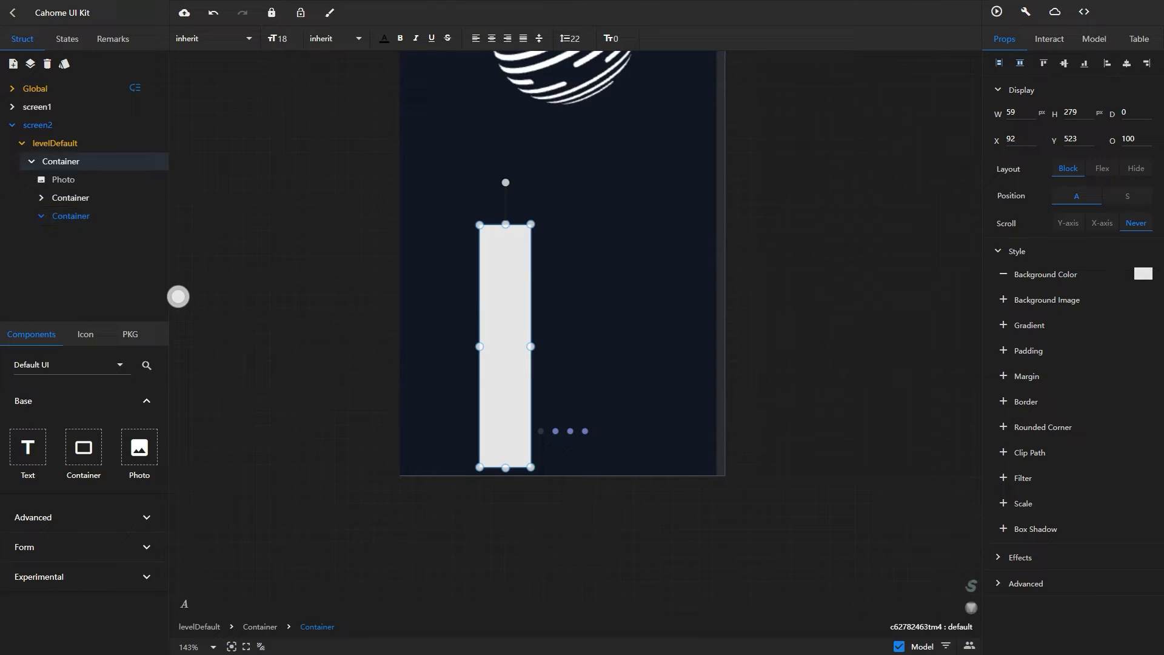
Move the tall container up beside the globe and reshape it to about 273 px wide and 119 px high
scroll(491, 303, "up", 3)
scroll(491, 303, "down", 2)
left_click_drag(434, 485, 555, 216)
scroll(491, 376, "up", 2)
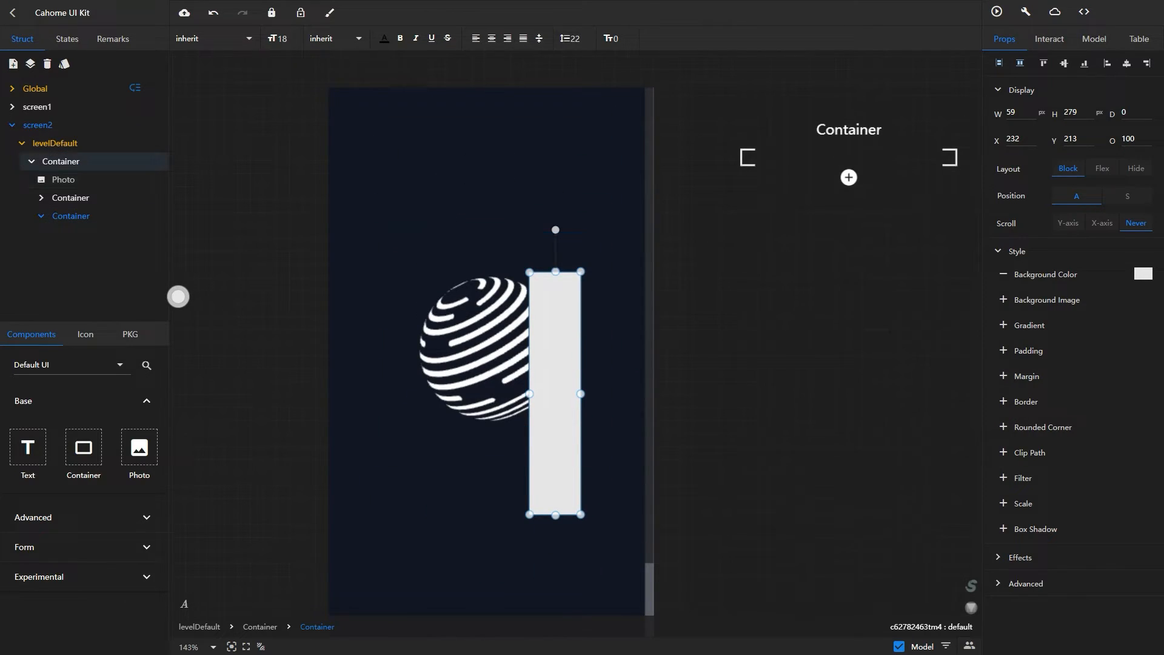
scroll(491, 303, "down", 2)
left_click(437, 364)
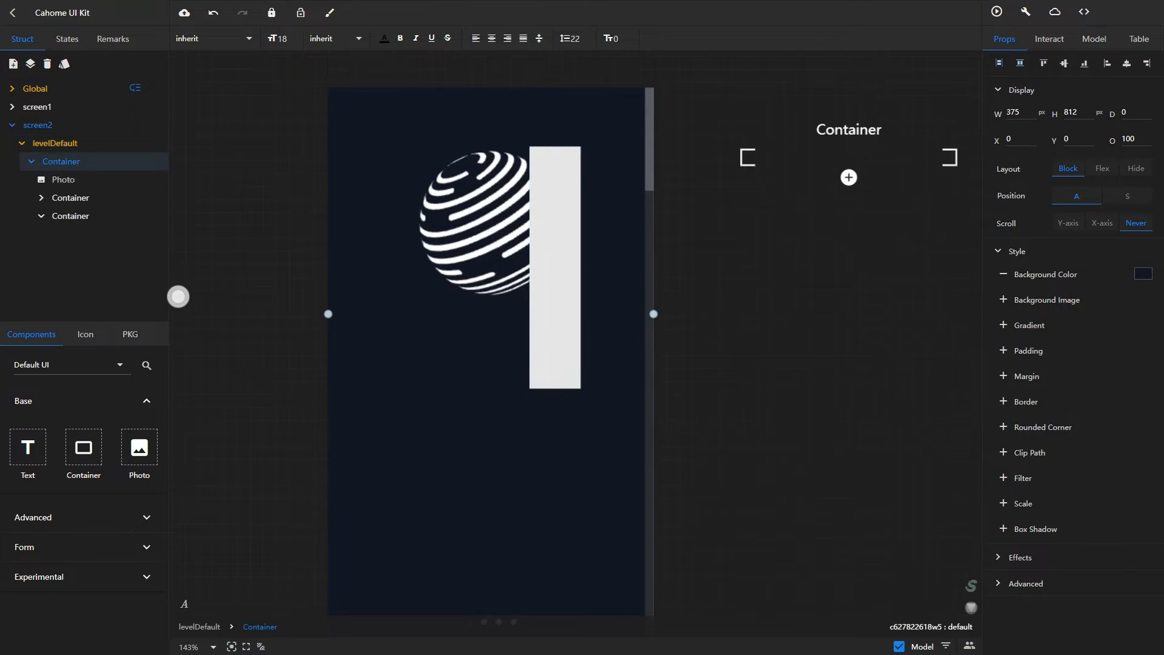
left_click(556, 267)
left_click_drag(556, 266, 648, 413)
left_click_drag(530, 534, 531, 393)
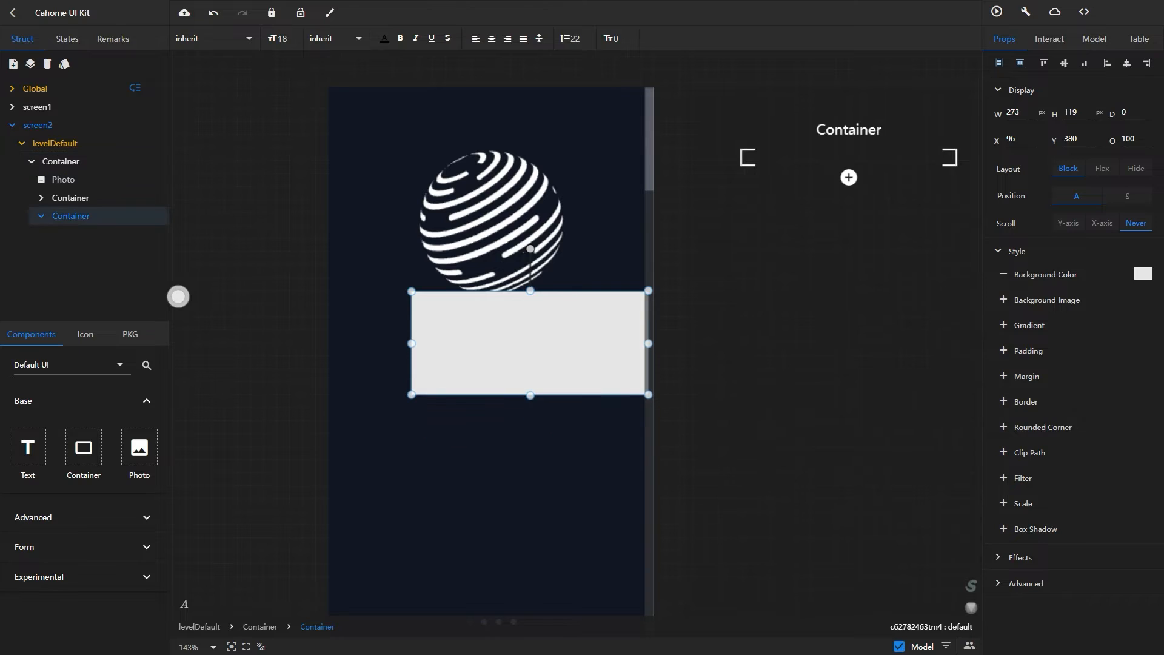
Extend the container to X 0, move it below the globe to about Y 472, and set its width to 375 px
left_click_drag(411, 341, 329, 341)
left_click_drag(461, 341, 459, 424)
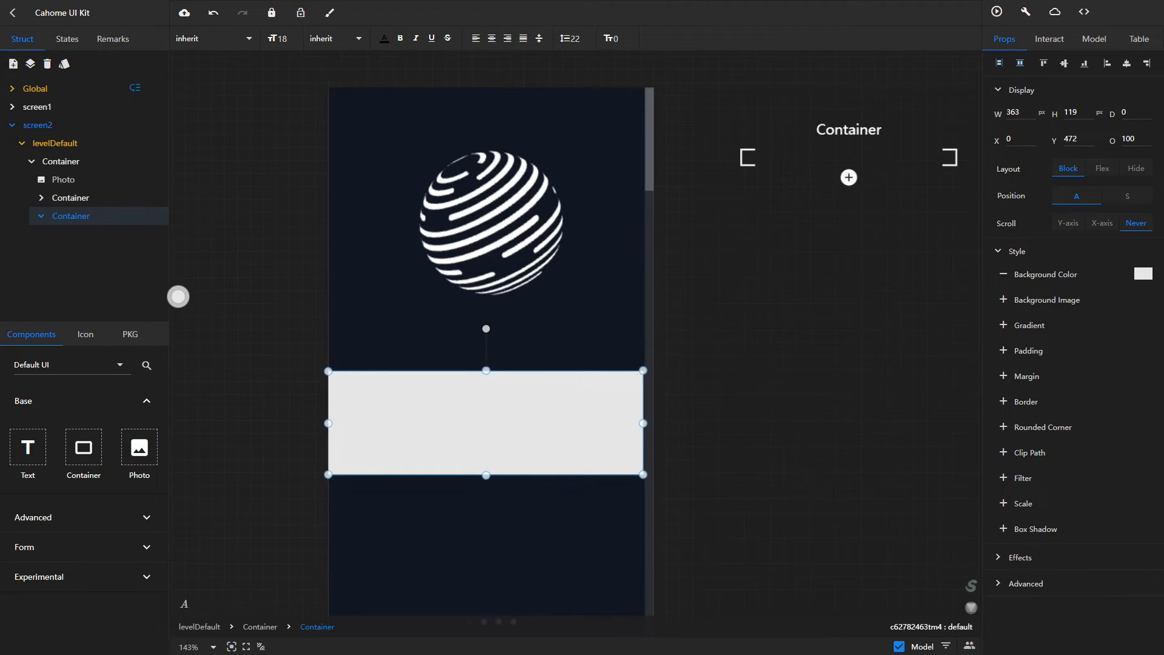
double_click(1011, 111)
type("375")
key("Return")
Remove the wide container's background color and extend its height to about 183 px
left_click(1004, 274)
scroll(491, 363, "down", 1)
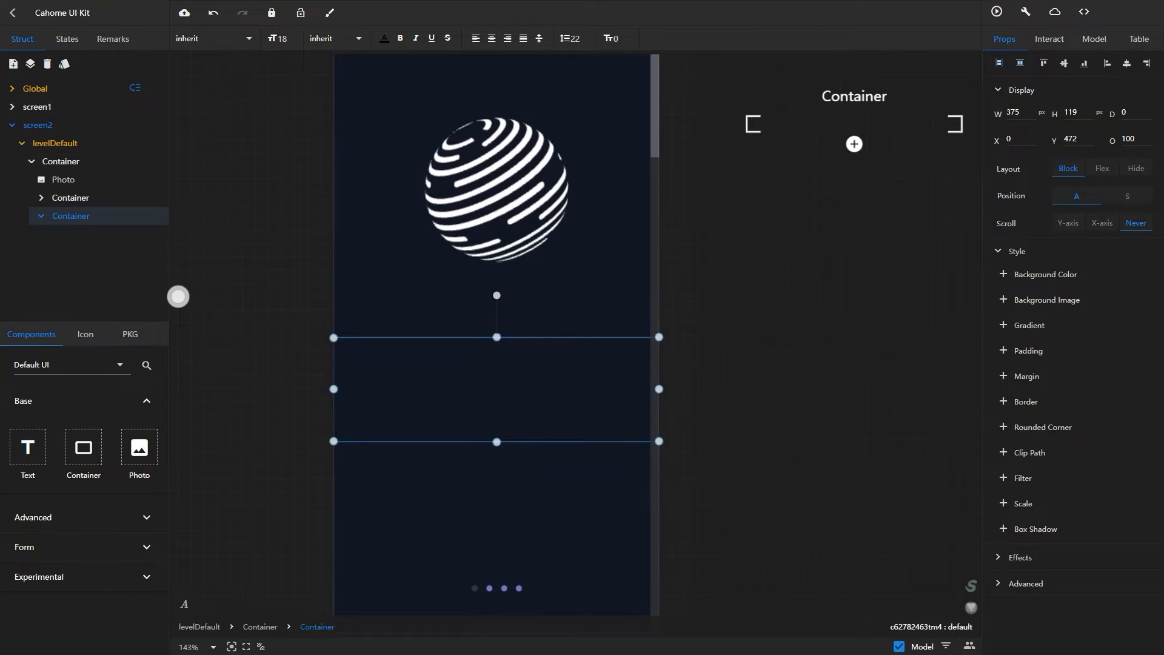
left_click_drag(496, 442, 496, 498)
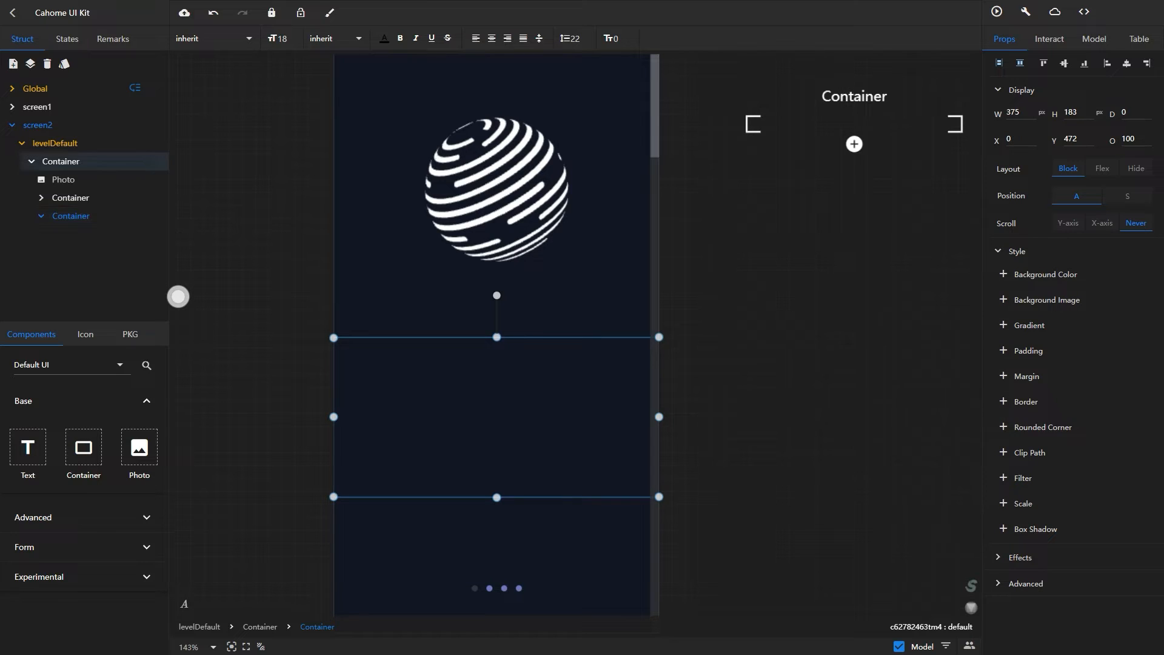
Add a container inside the wide container below the globe and size it to 59 px wide and 1 px high
left_click_drag(84, 447, 425, 364)
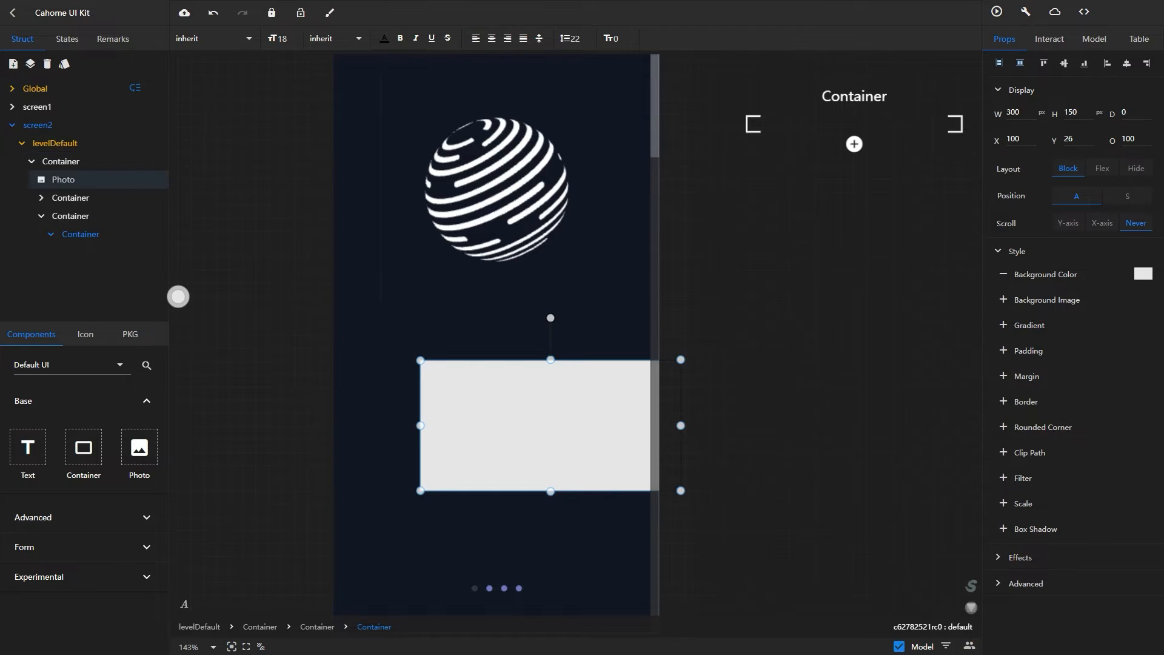
double_click(1013, 113)
type("59")
key("Tab")
type("1")
key("Tab")
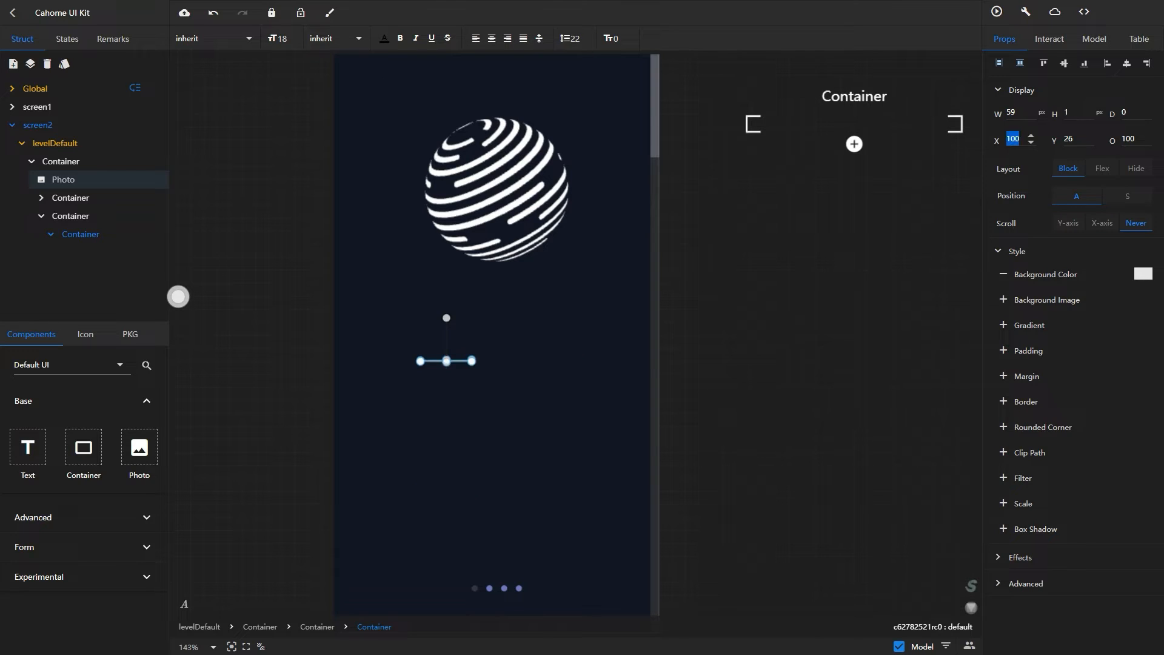
Center the thin line container horizontally and align it to the top edge of the wide container
type("127")
key("Return")
left_click(1127, 63)
left_click(1044, 63)
Reduce the wide container's height to about 154 px, move it down to about Y 556, and center it horizontally
left_click(70, 215)
left_click_drag(496, 419, 495, 471)
left_click_drag(496, 550, 495, 526)
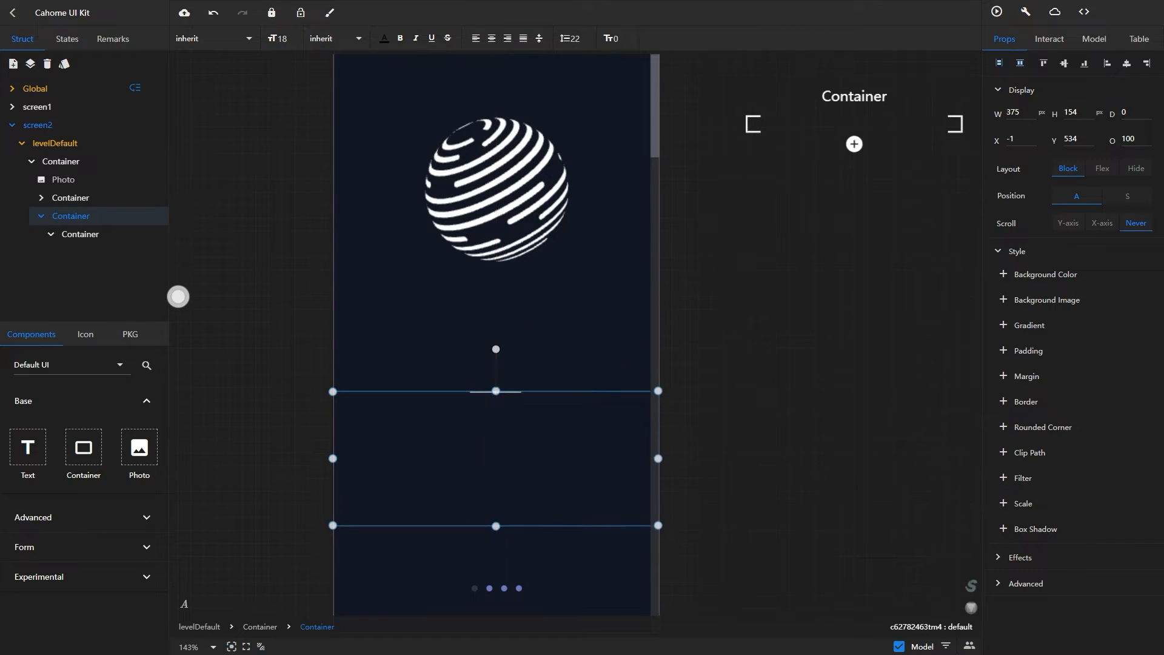
left_click_drag(495, 464, 496, 482)
left_click(1127, 63)
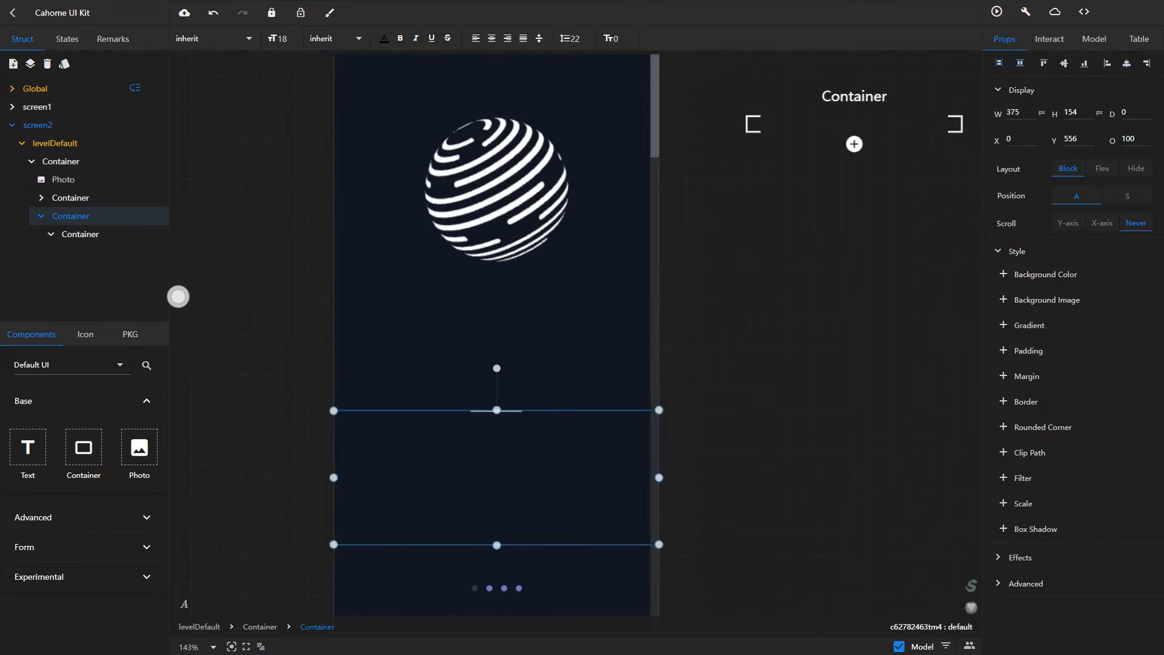
Add a gradient to the thin line container and set its first color stop to #7E00FF
left_click(80, 234)
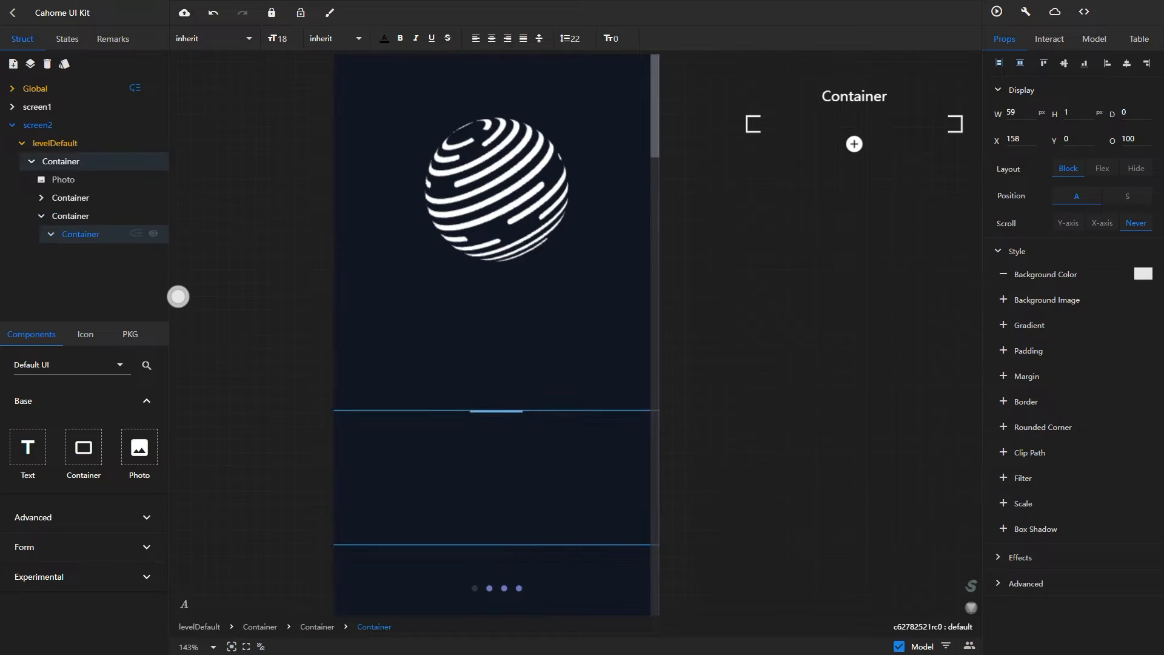
left_click(1003, 325)
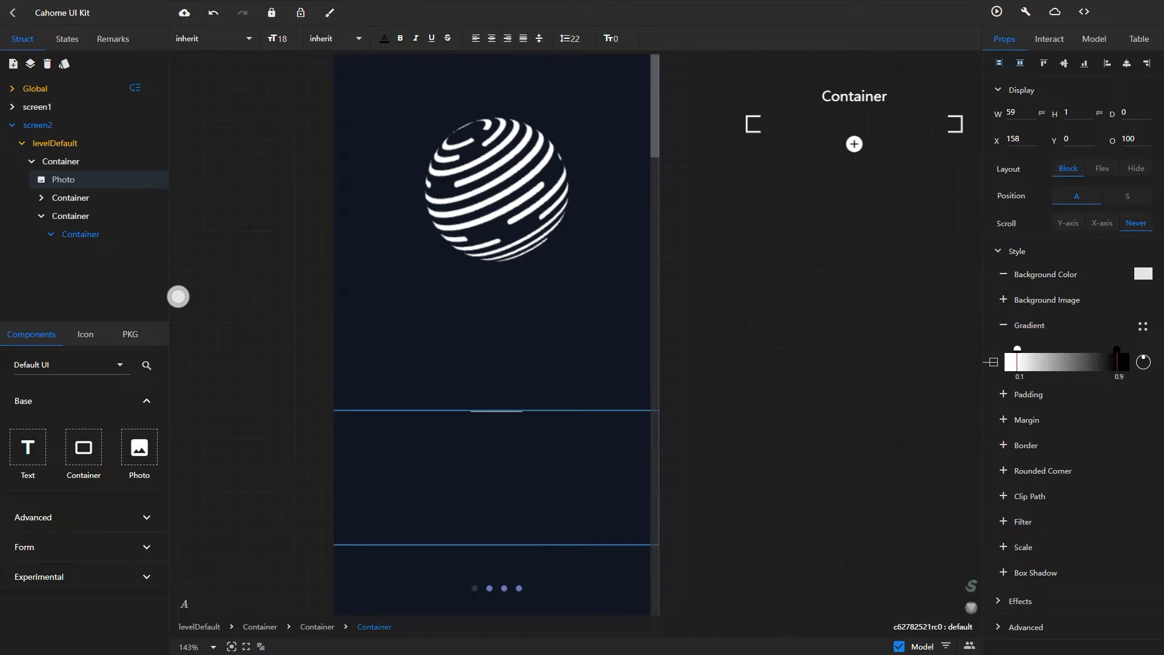
left_click(1017, 352)
double_click(1051, 286)
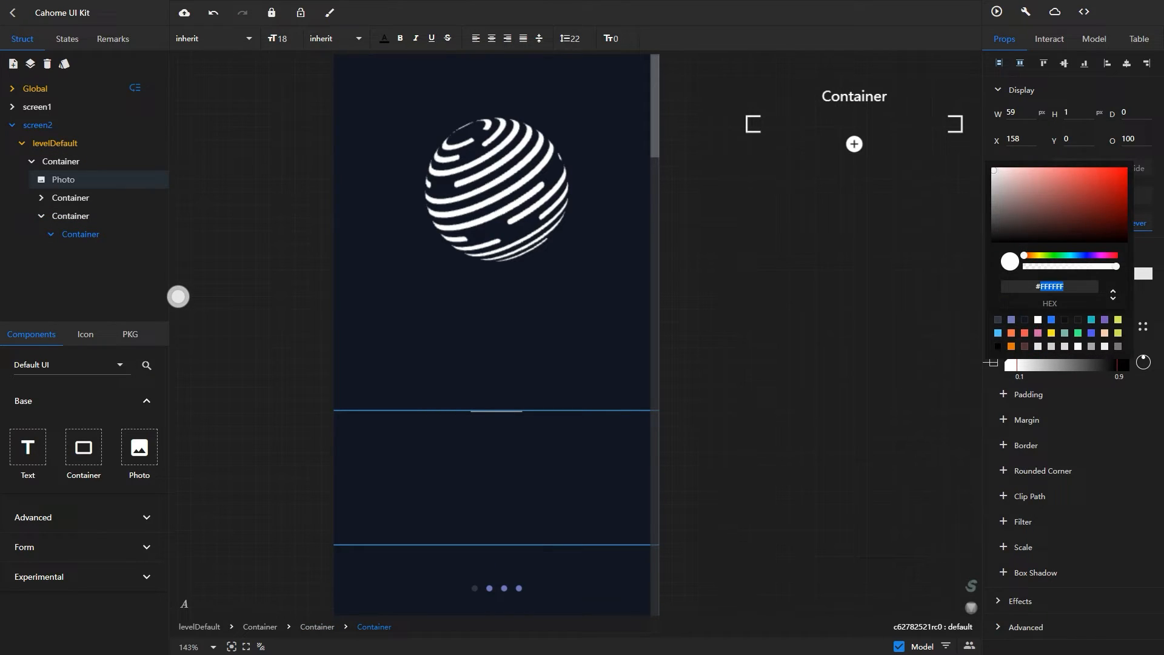
type("7E00FF")
left_click(1067, 383)
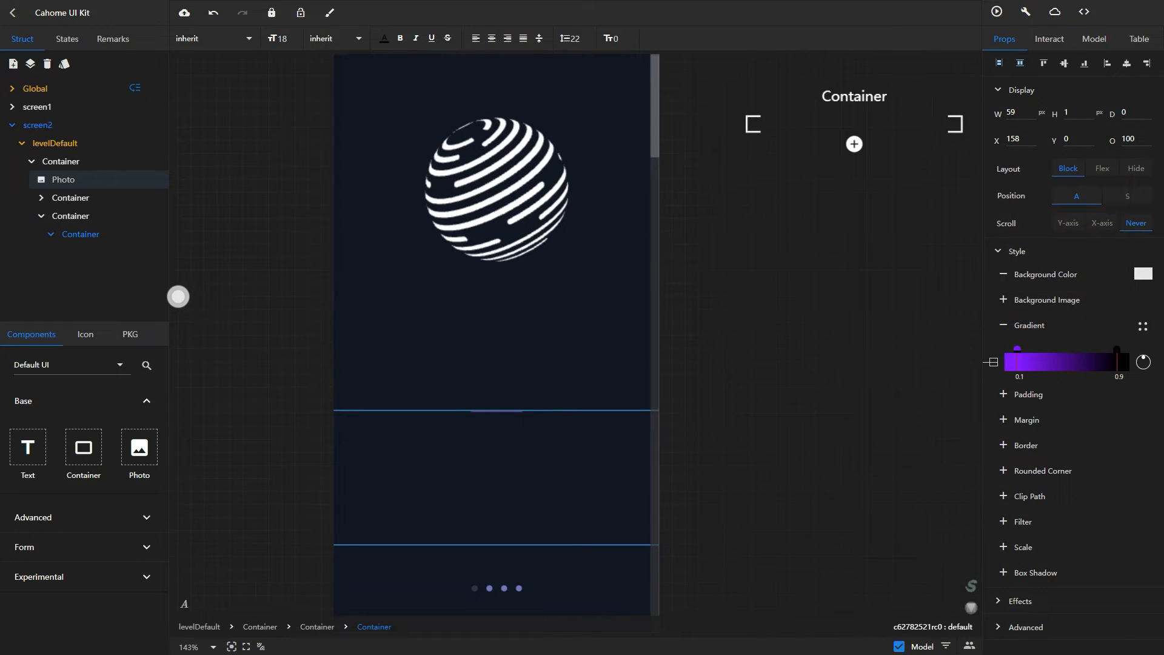
Set the line gradient's second color stop to #0078FF and rotate the gradient direction so blue starts at the left
left_click(1117, 351)
double_click(1052, 297)
type("0078FF")
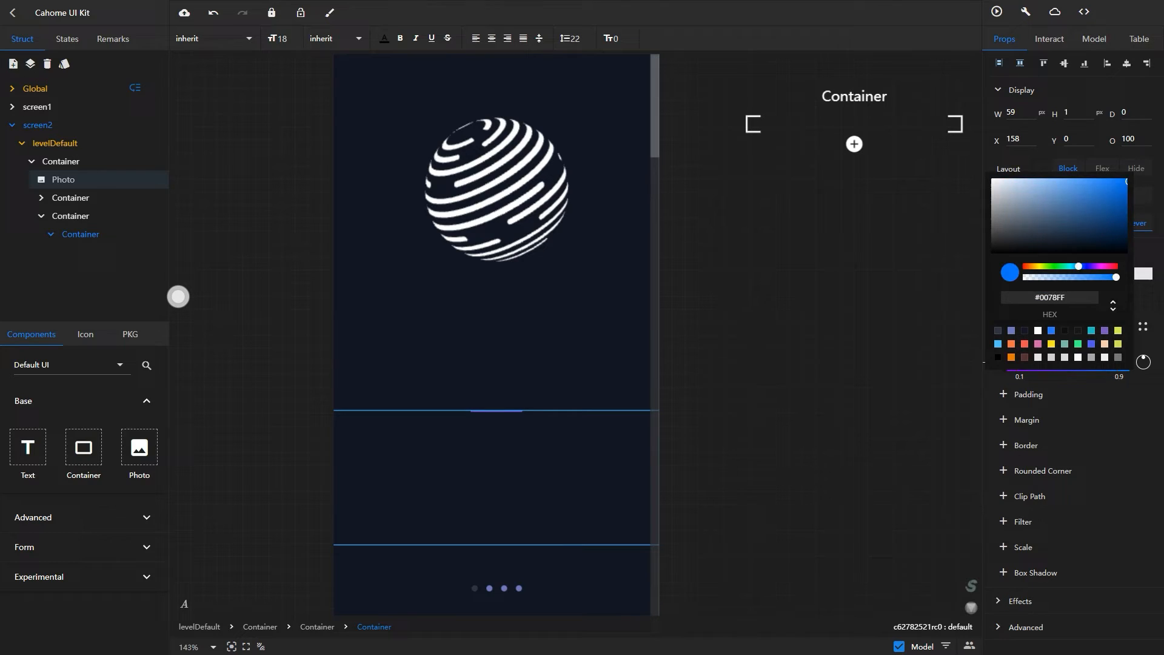
left_click(1067, 383)
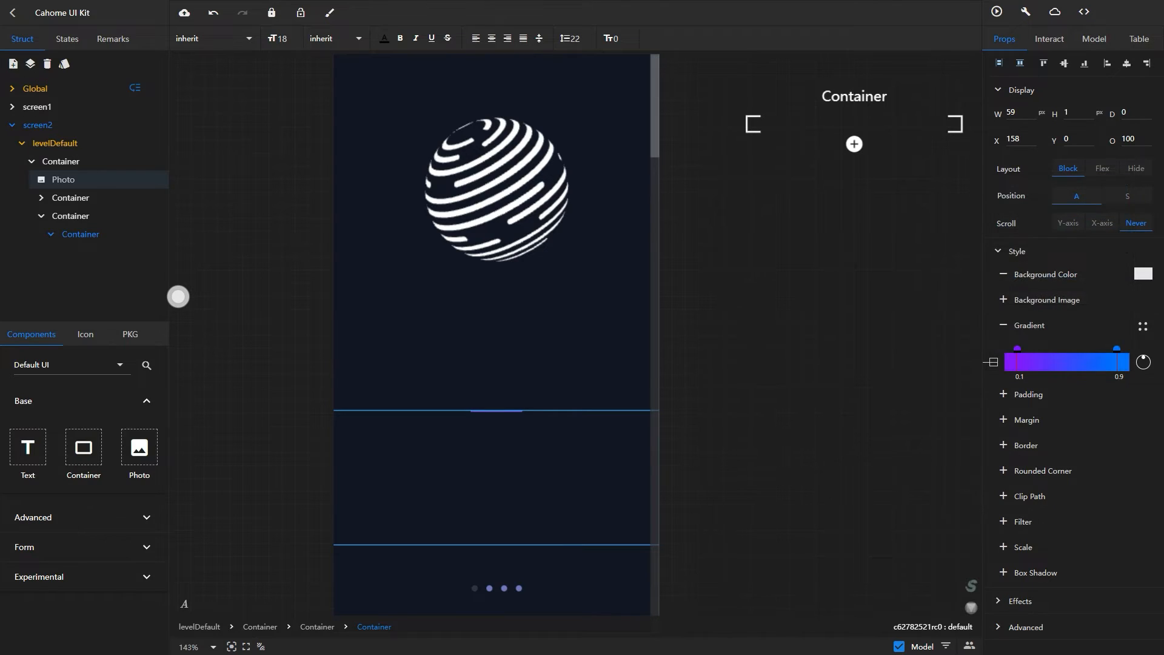
left_click_drag(1144, 358, 1138, 360)
Add a text element to the wide container below the gradient line, reading "Exchange engine"
left_click(71, 216)
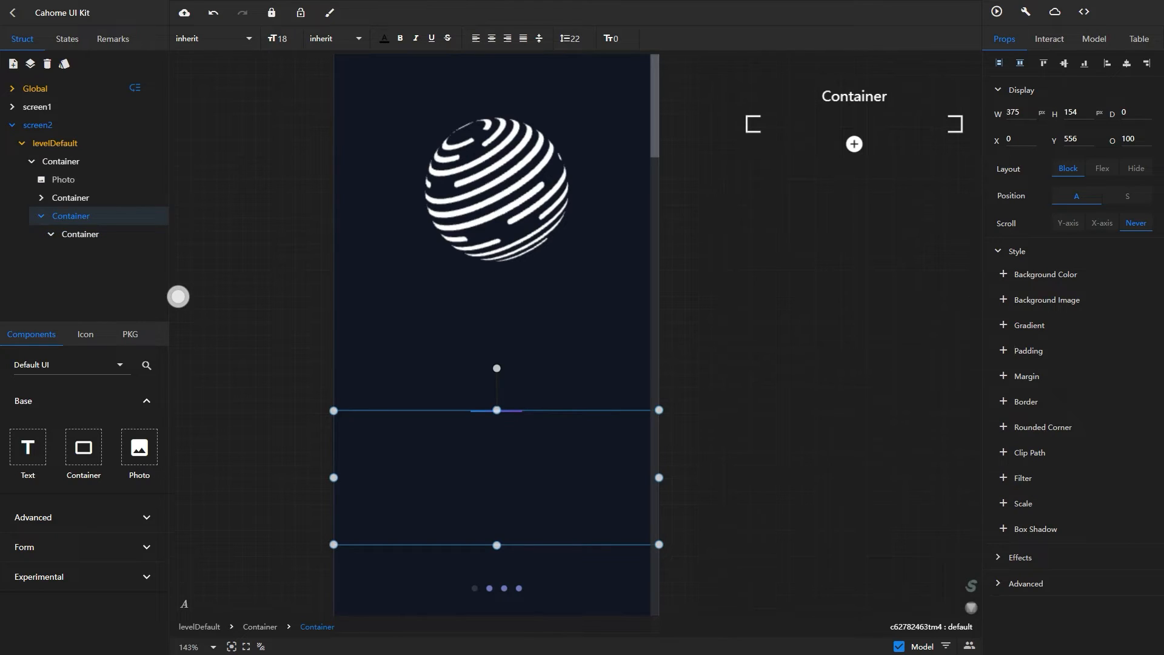
left_click_drag(28, 448, 448, 466)
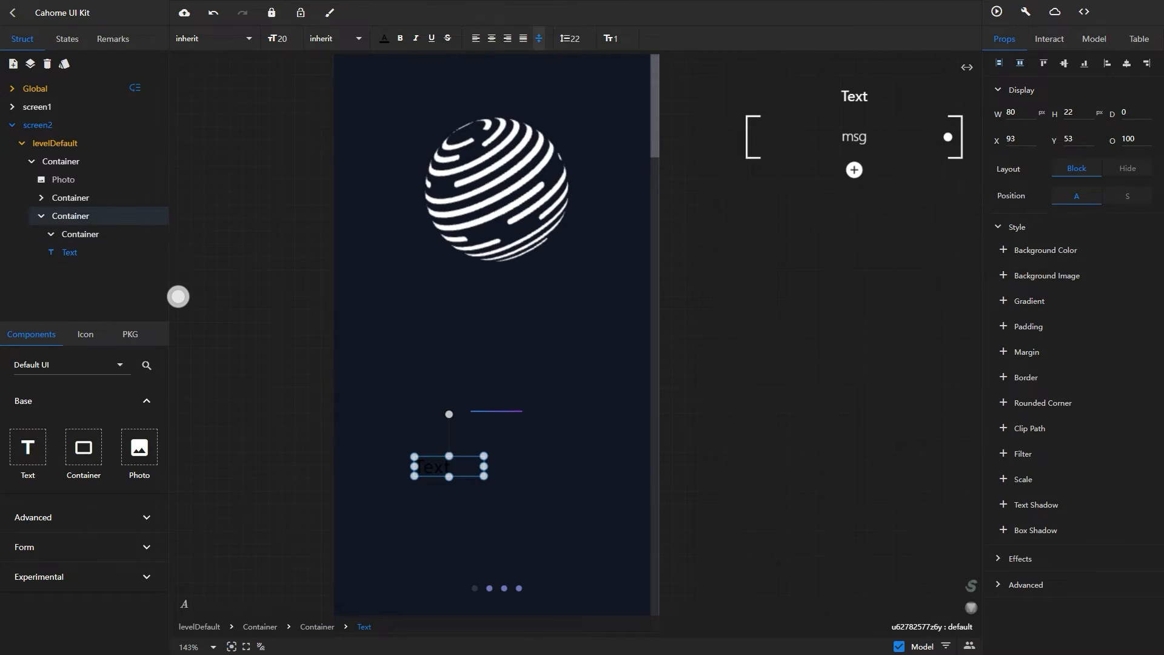
left_click(1094, 39)
double_click(1120, 90)
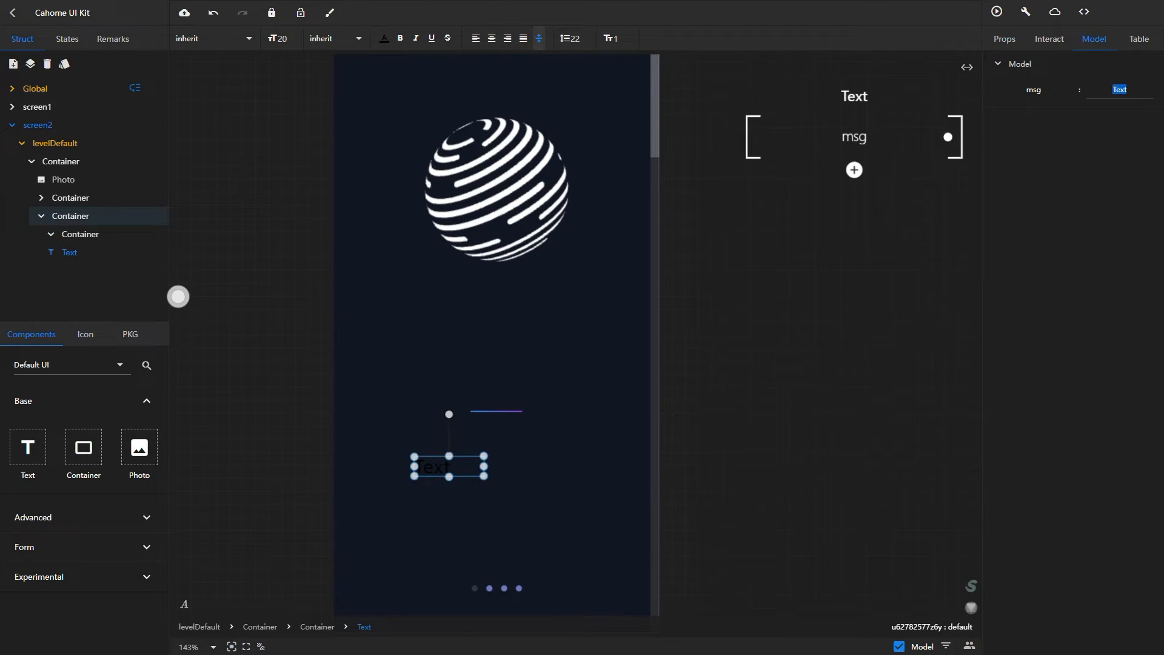
type("Exchange engine")
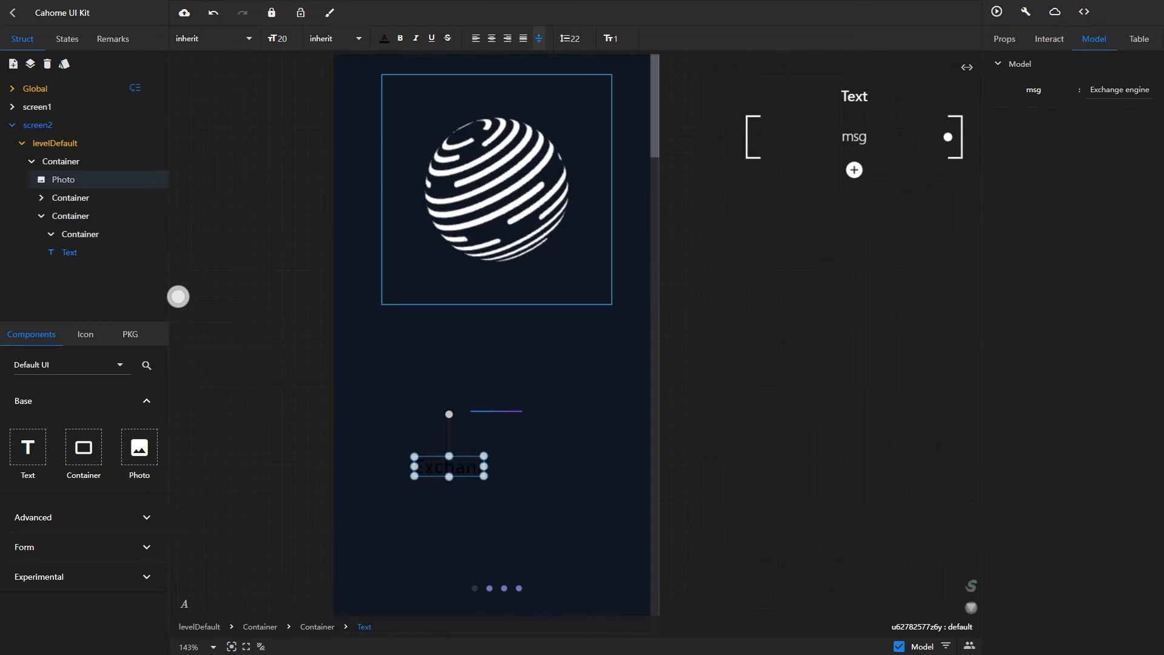
Color the "Exchange engine" heading white (#FFFFFF) and set its font size to 28
left_click(384, 38)
left_click(363, 213)
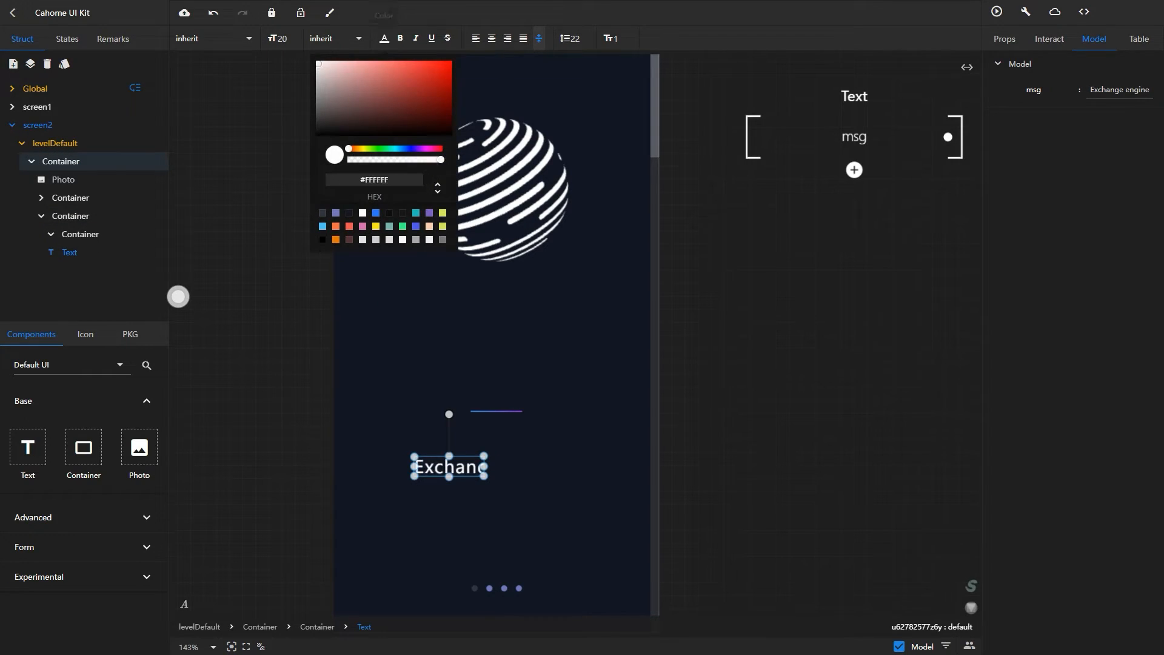
key("Escape")
double_click(279, 38)
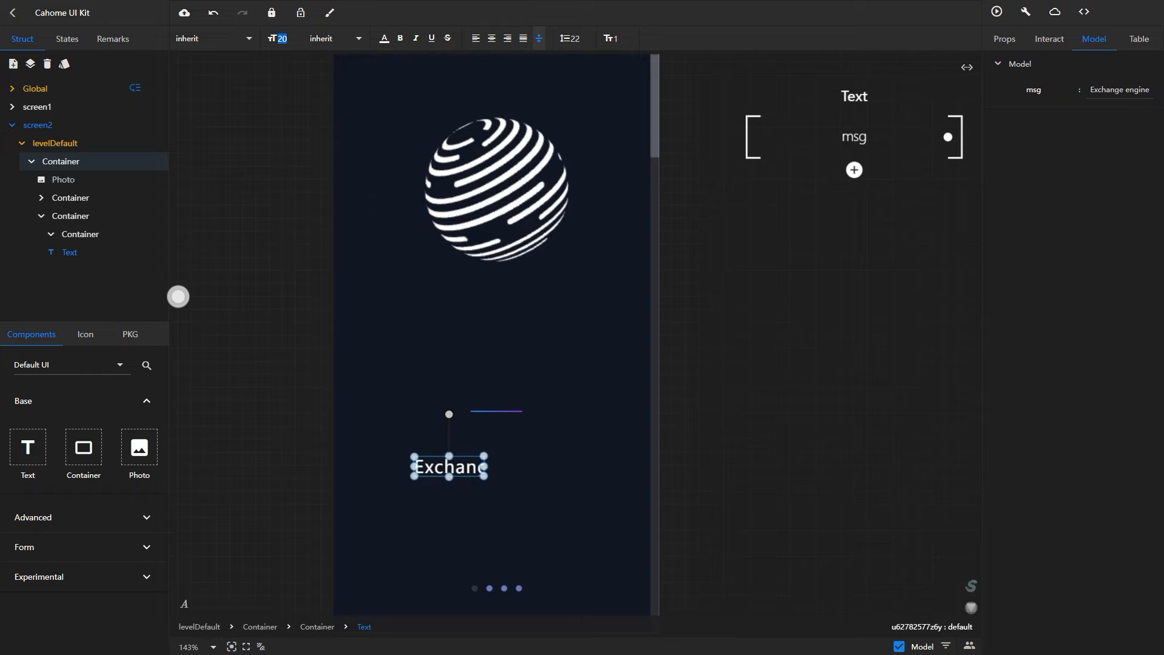
type("28")
key("Return")
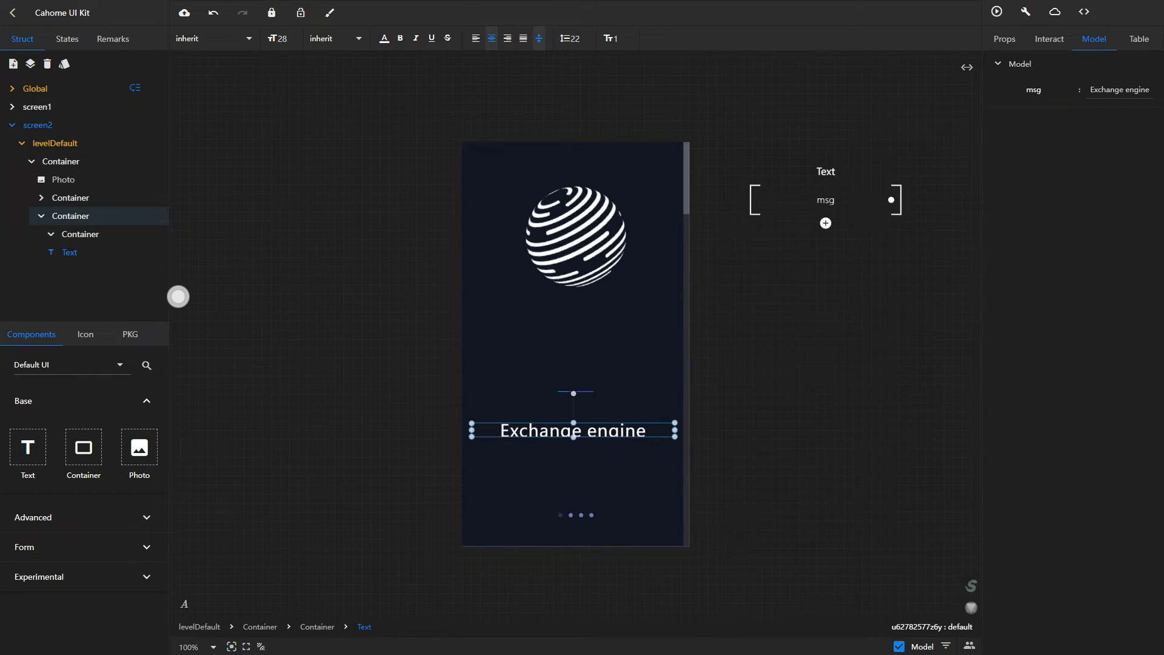
Narrow the heading's text box from its left side, make it taller, and increase the line height to fit the letters
left_click_drag(471, 430, 499, 430)
left_click_drag(587, 437, 586, 447)
left_click(590, 33)
left_click(590, 33)
left_click(590, 33)
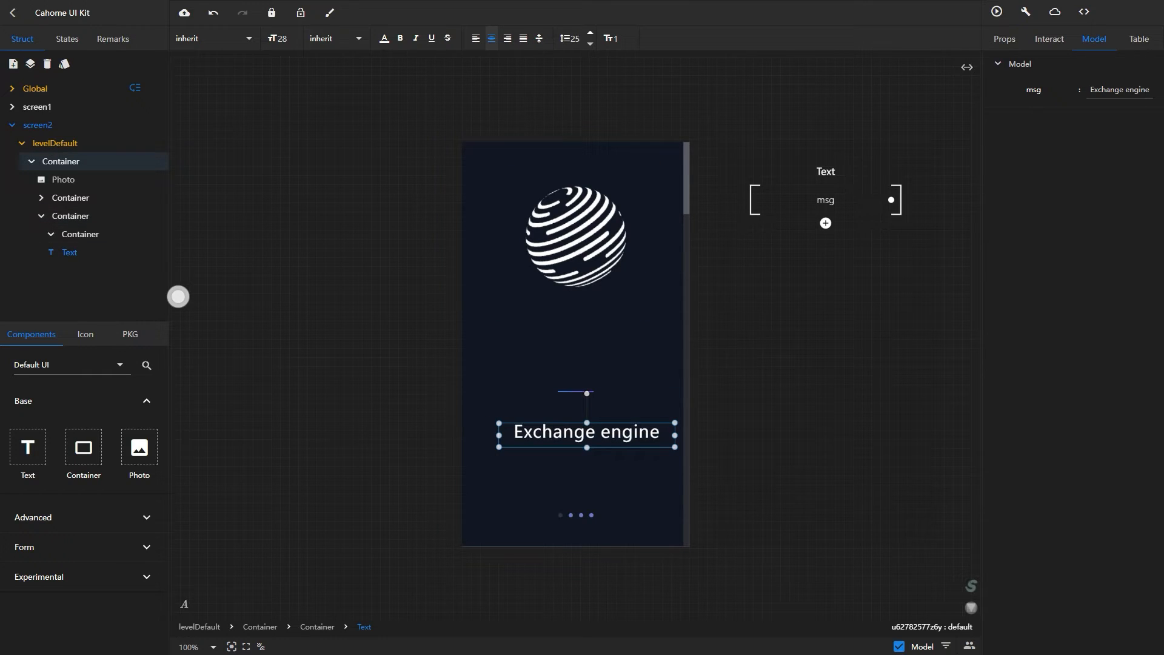
left_click(590, 33)
Move the heading up to just below the gradient line and center it horizontally
left_click_drag(499, 435, 576, 412)
left_click(1004, 39)
left_click(1126, 63)
Add a text under the heading reading "Our engine matches you up with an ever growing list of teaders to buy and sell your cryptocurrency"
left_click(71, 216)
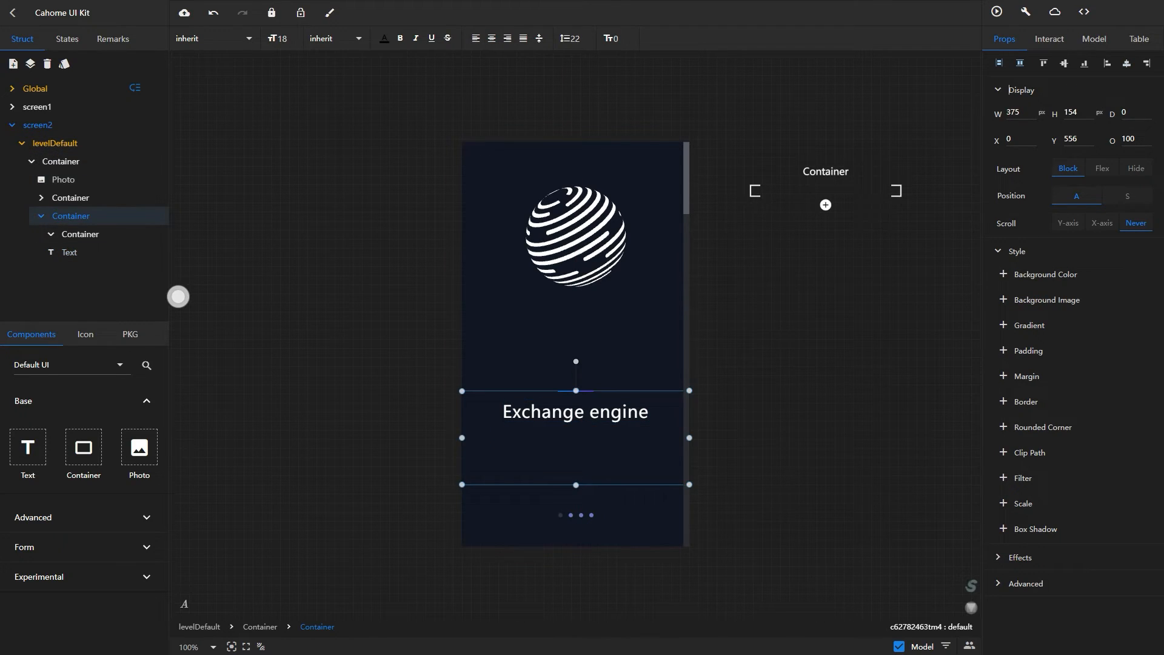
left_click_drag(28, 447, 506, 448)
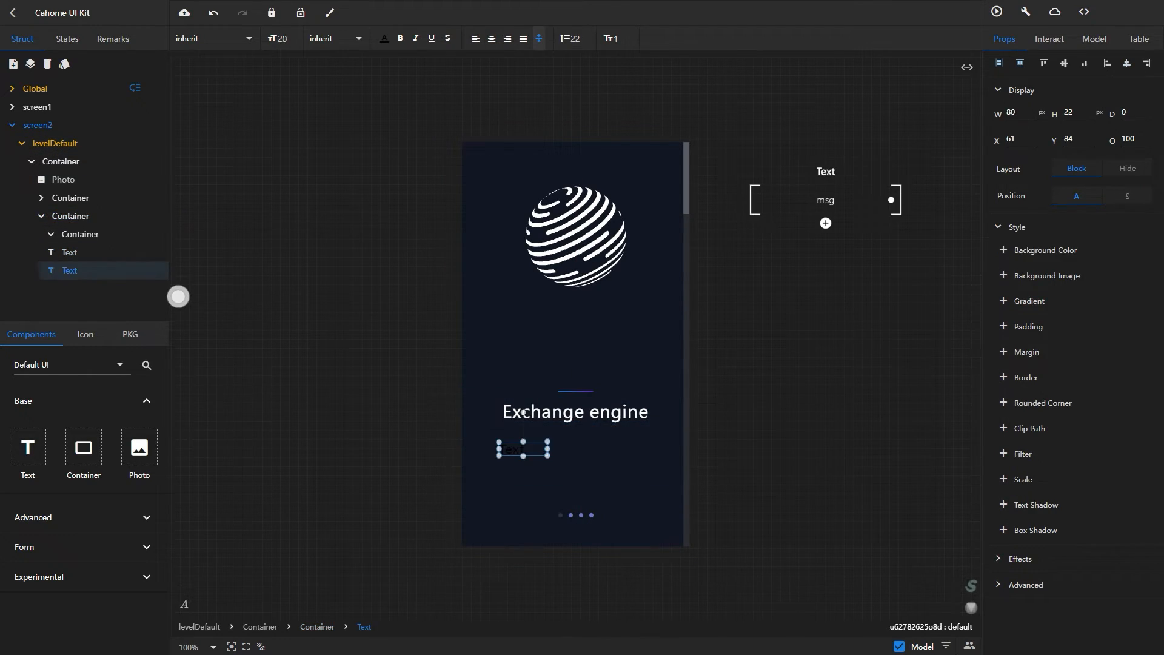
left_click(1094, 38)
double_click(1120, 89)
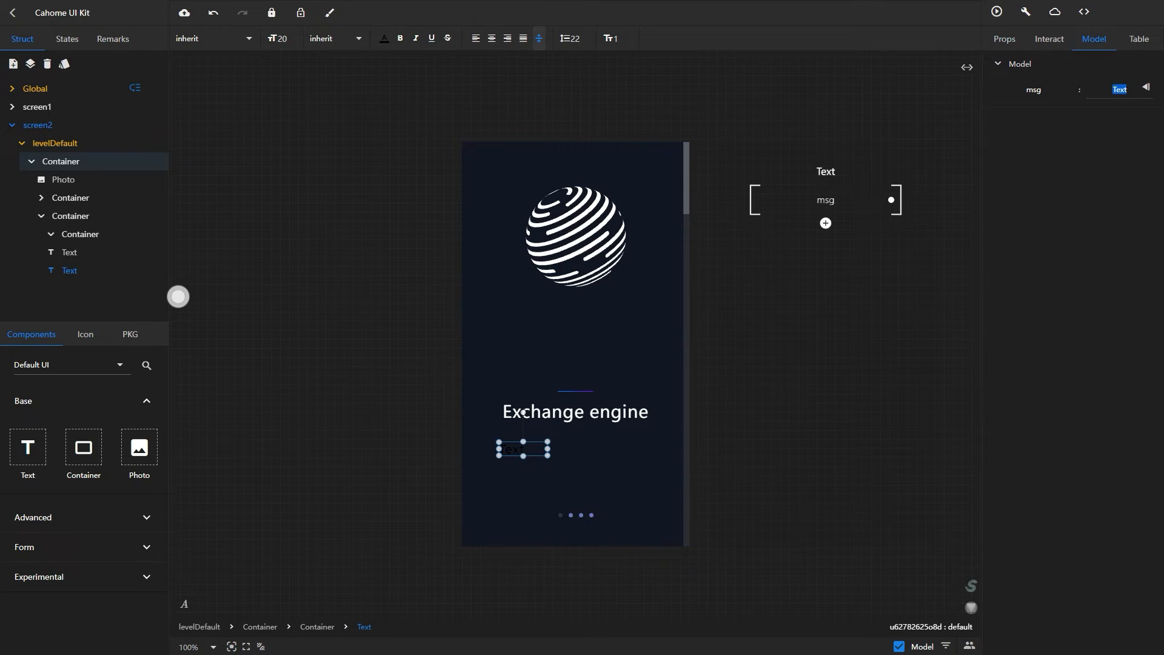
type("Our engine")
key("BackSpace")
type("uy and sell y")
type("ou")
type("r")
type(" cryptoc")
type("urrency")
left_click(1042, 90)
Format the description text as size 14, center-aligned and white, and widen its box to about the heading's width
double_click(278, 38)
type("14")
left_click(491, 38)
left_click_drag(548, 448, 658, 449)
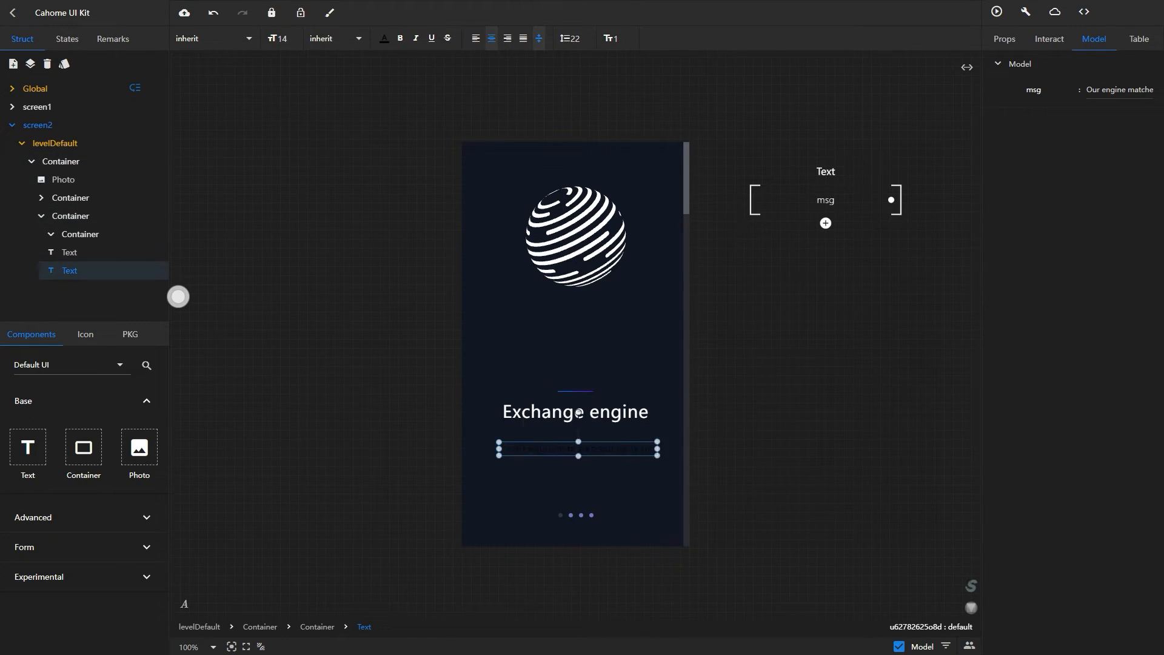
left_click(384, 39)
left_click(326, 214)
left_click(418, 291)
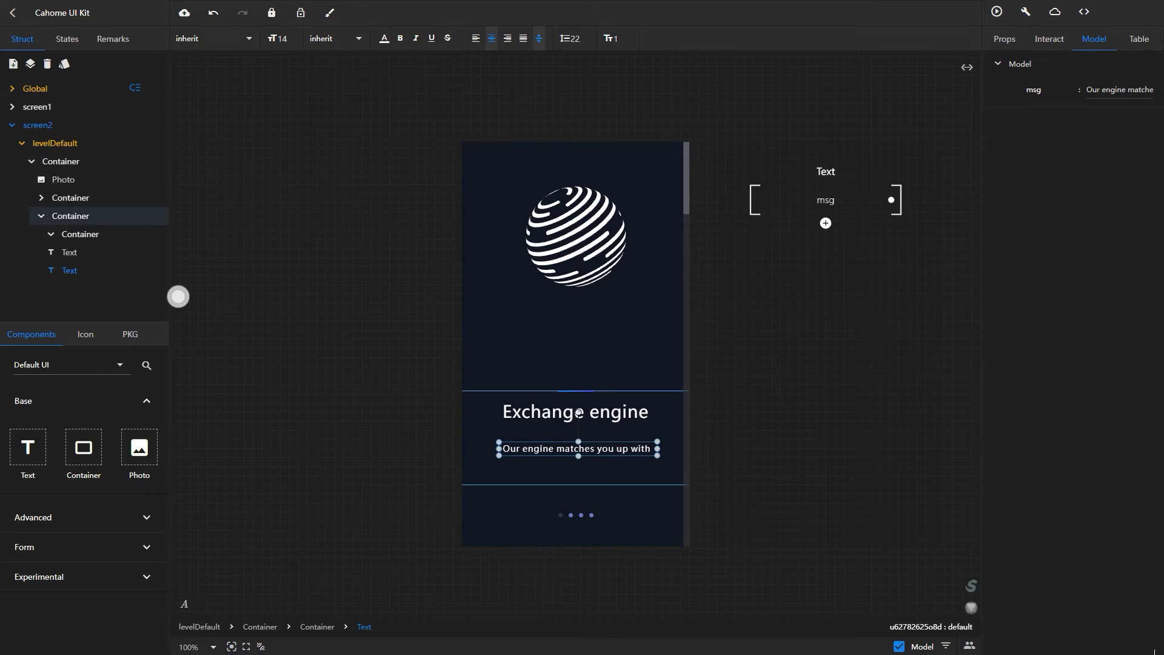
Resize the description's text box to 375 px wide and 72 px high, and set its X to 0
left_click_drag(499, 449, 475, 448)
left_click_drag(566, 456, 567, 475)
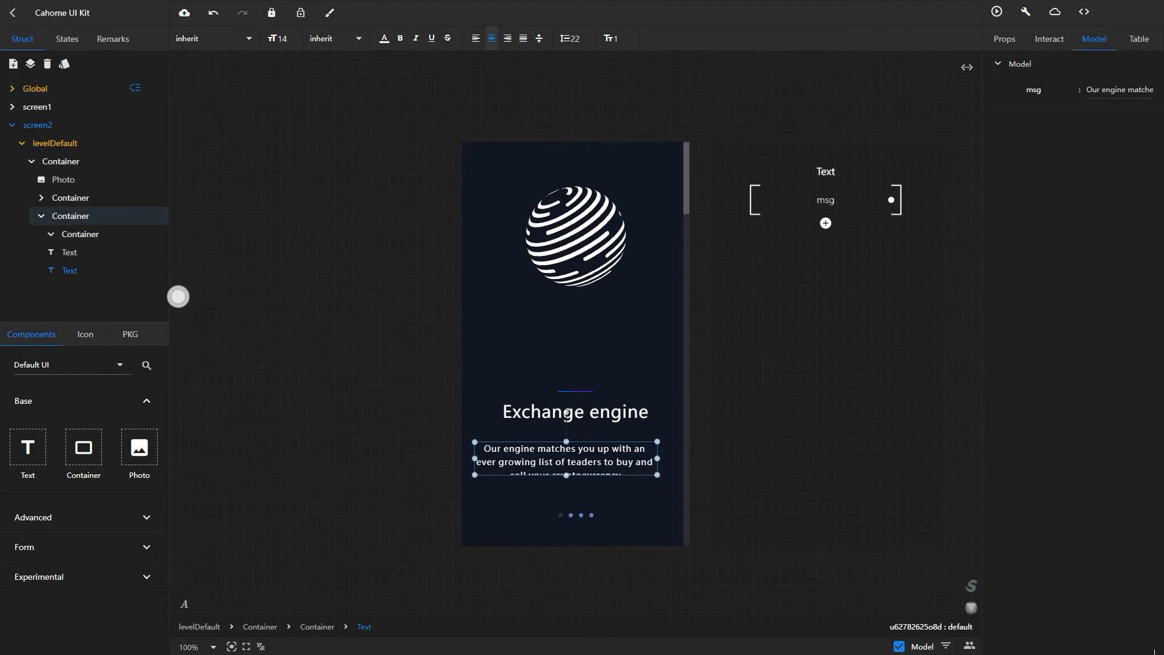
left_click(1005, 39)
double_click(1013, 112)
type("375")
left_click(1072, 112)
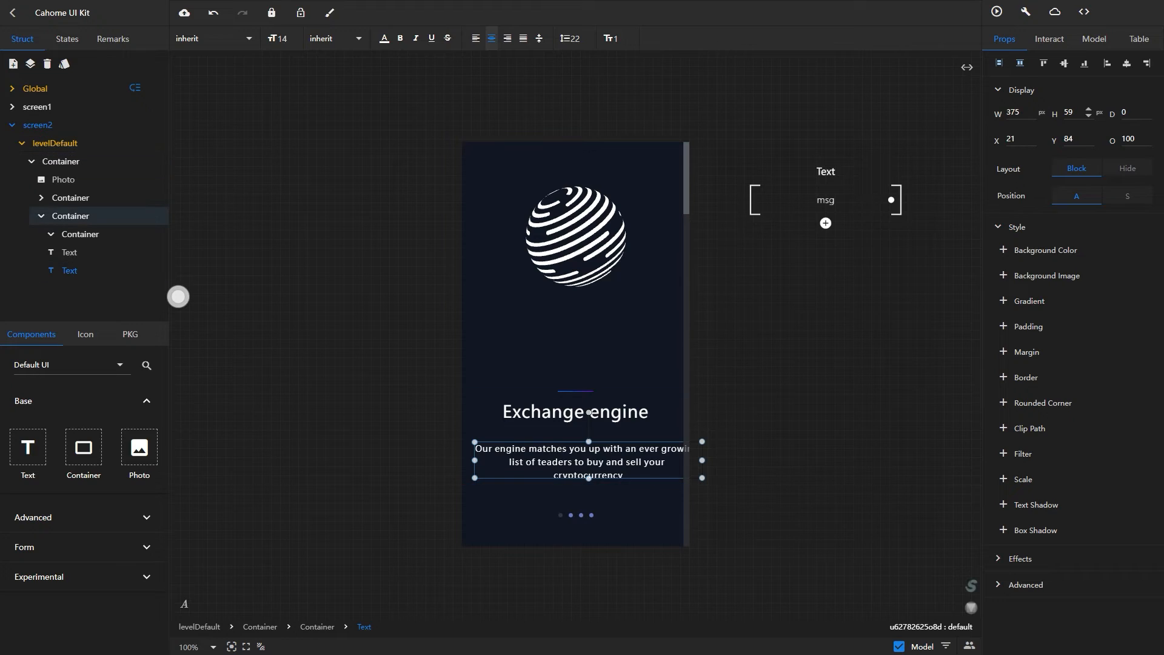
double_click(1068, 112)
type("72")
double_click(1010, 138)
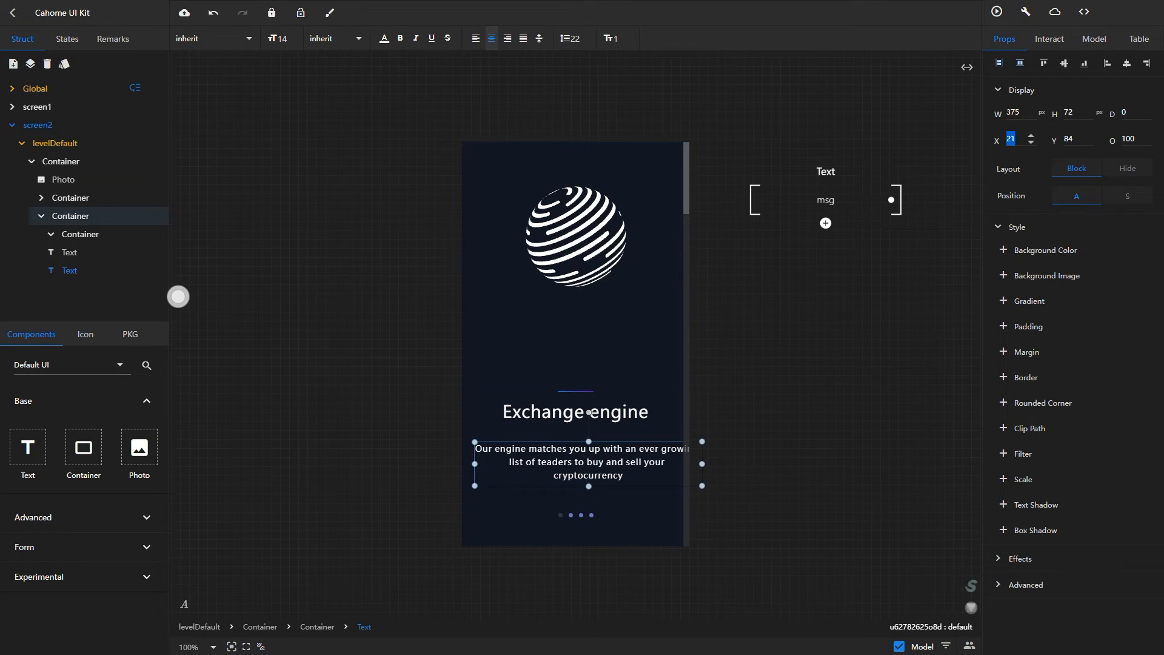
type("0")
Center the description horizontally at the bottom of its container and move the heading slightly down, clear of the line
left_click(1064, 63)
left_click(1127, 63)
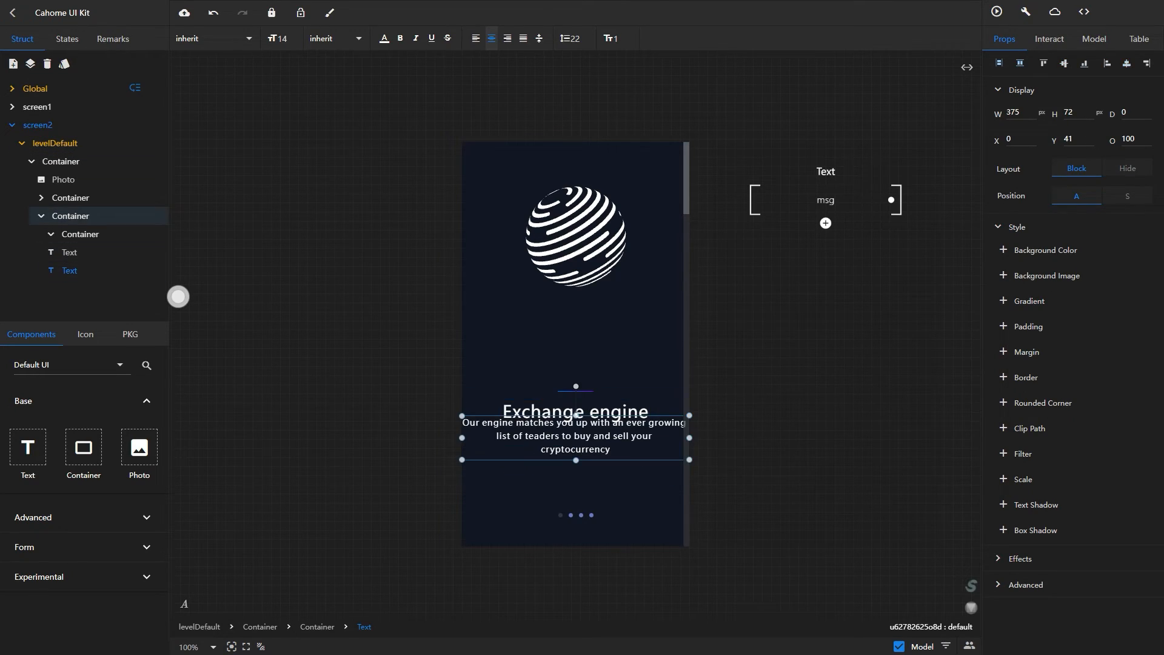
left_click(1084, 63)
left_click_drag(575, 411, 576, 420)
Set the description text's opacity to 80
left_click(69, 270)
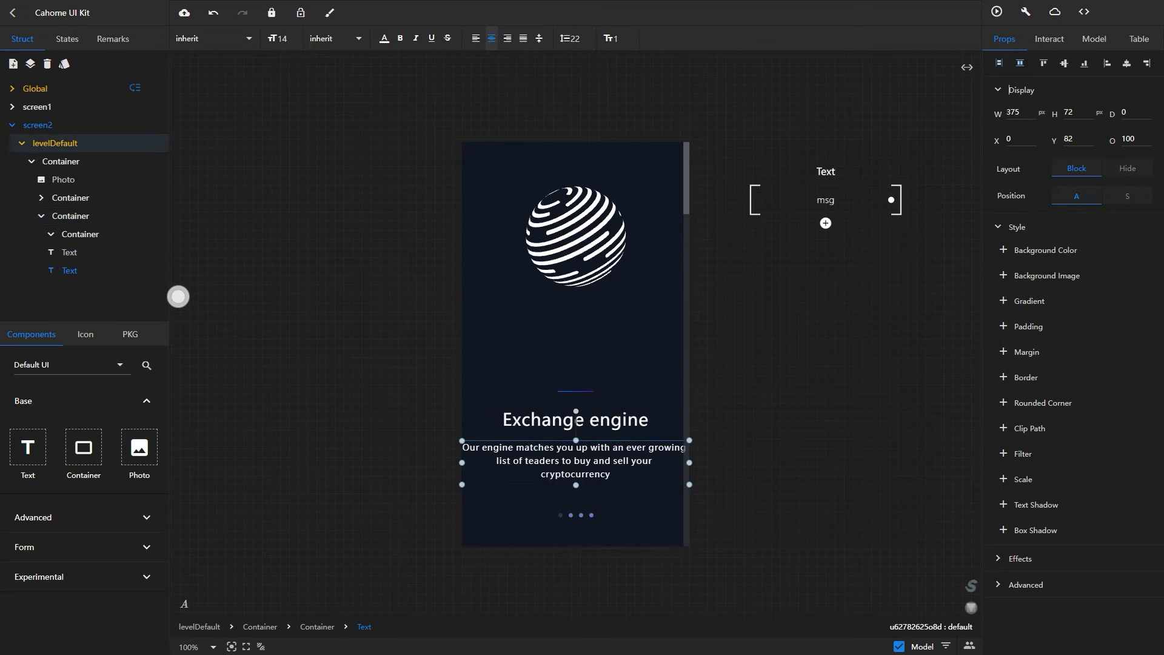
double_click(1127, 139)
type("80")
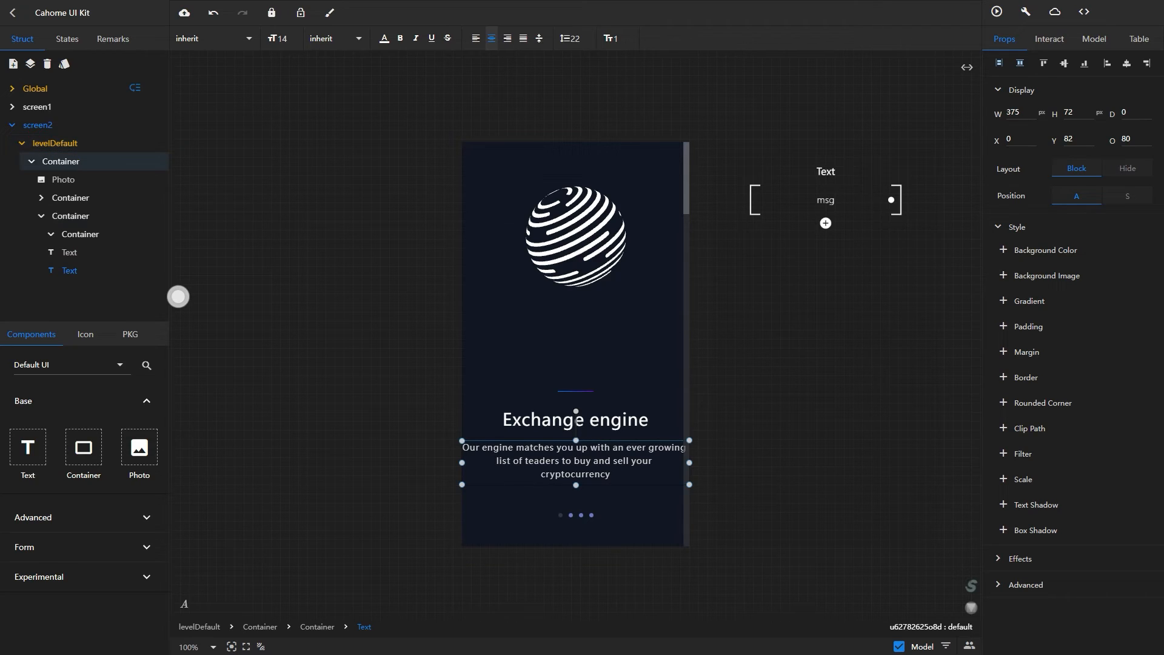
Add a container to the screen's main container below the globe and size it to 128 px wide and 487 px high
left_click(61, 162)
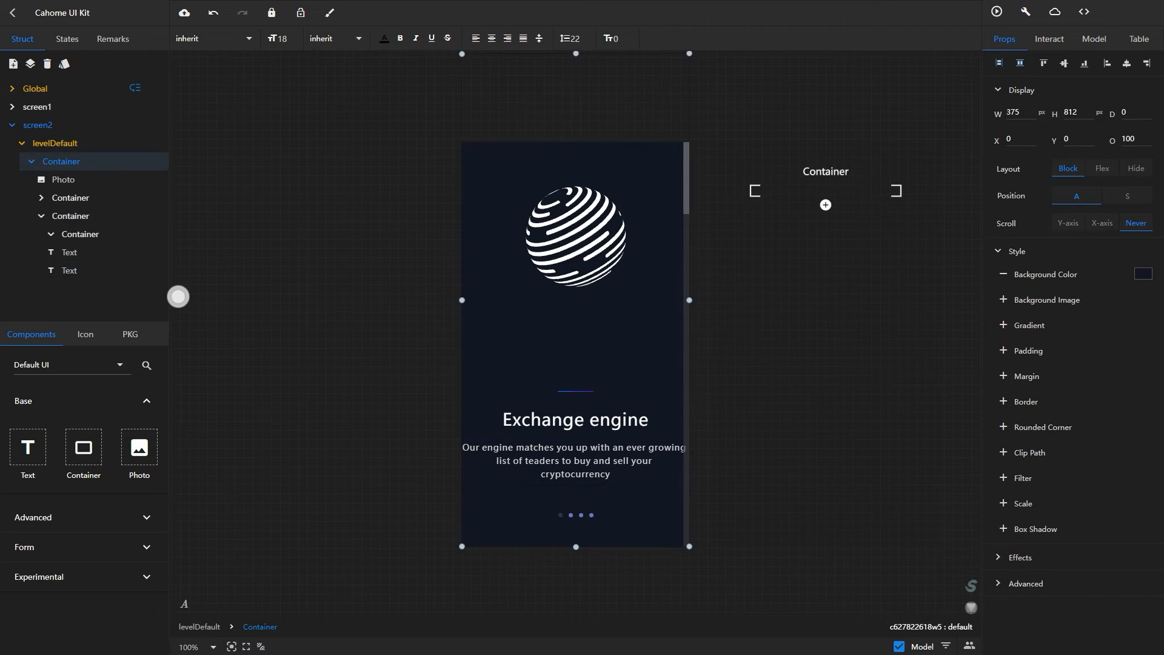
left_click(42, 216)
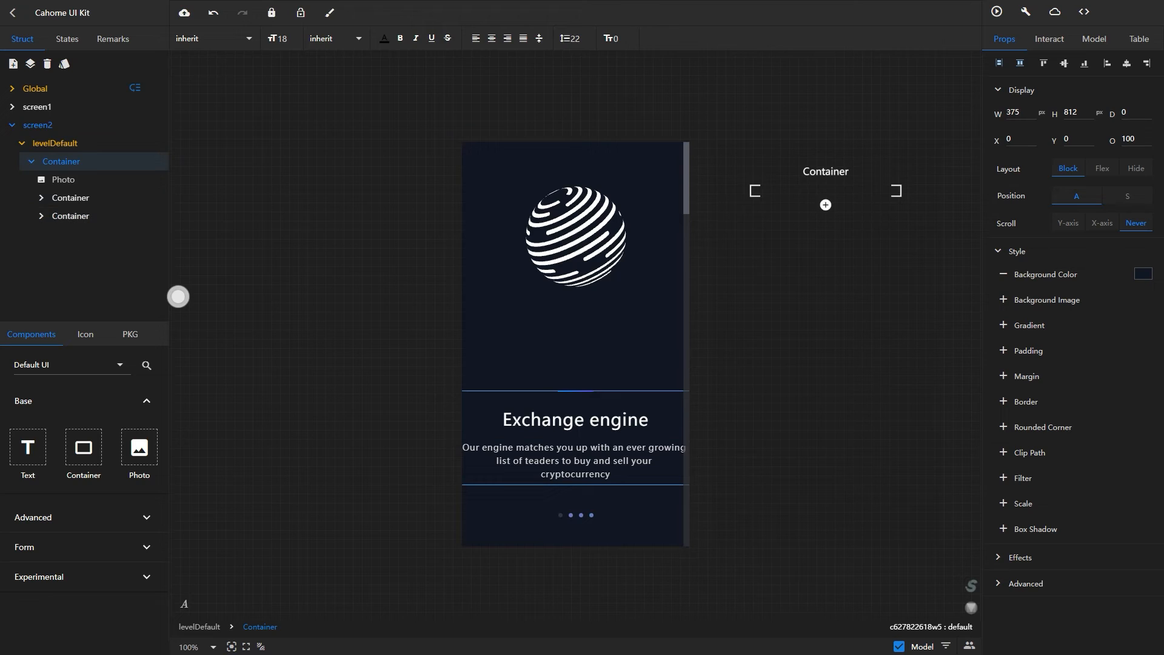
left_click_drag(78, 448, 485, 292)
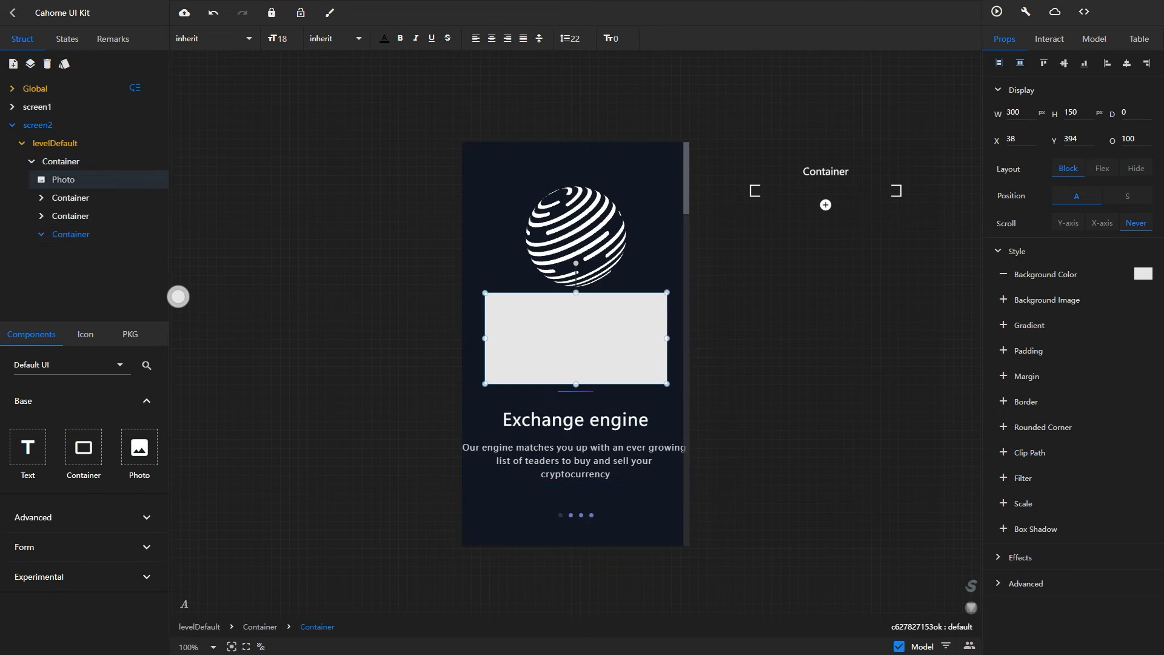
double_click(1013, 112)
type("128")
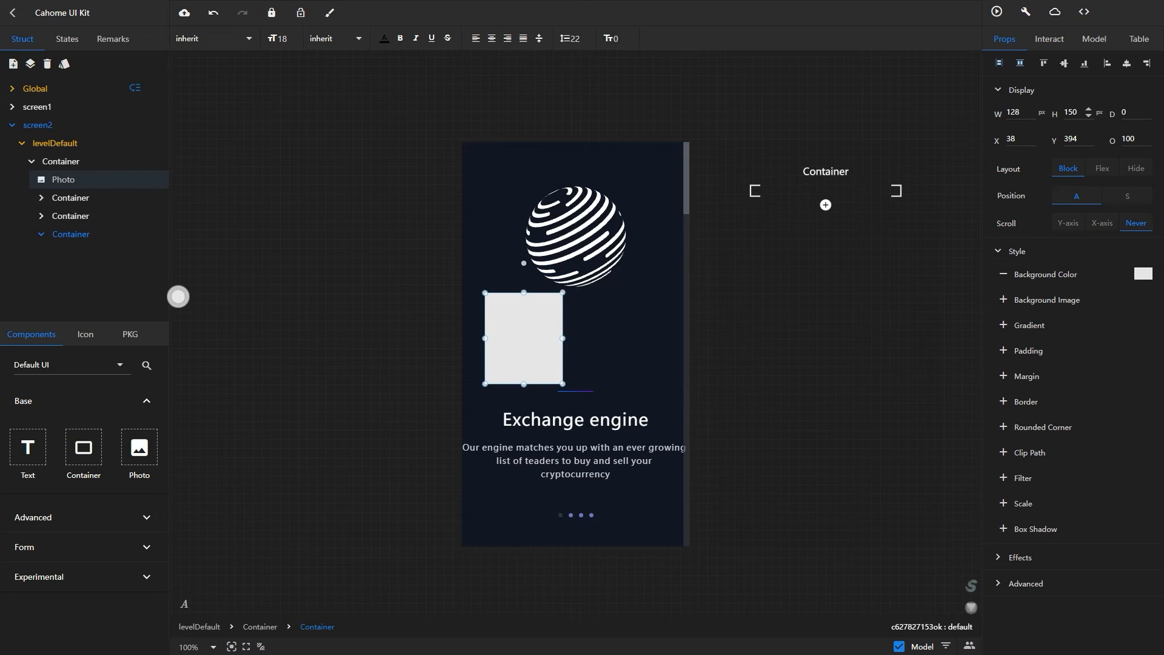
double_click(1071, 112)
type("487")
key("Return")
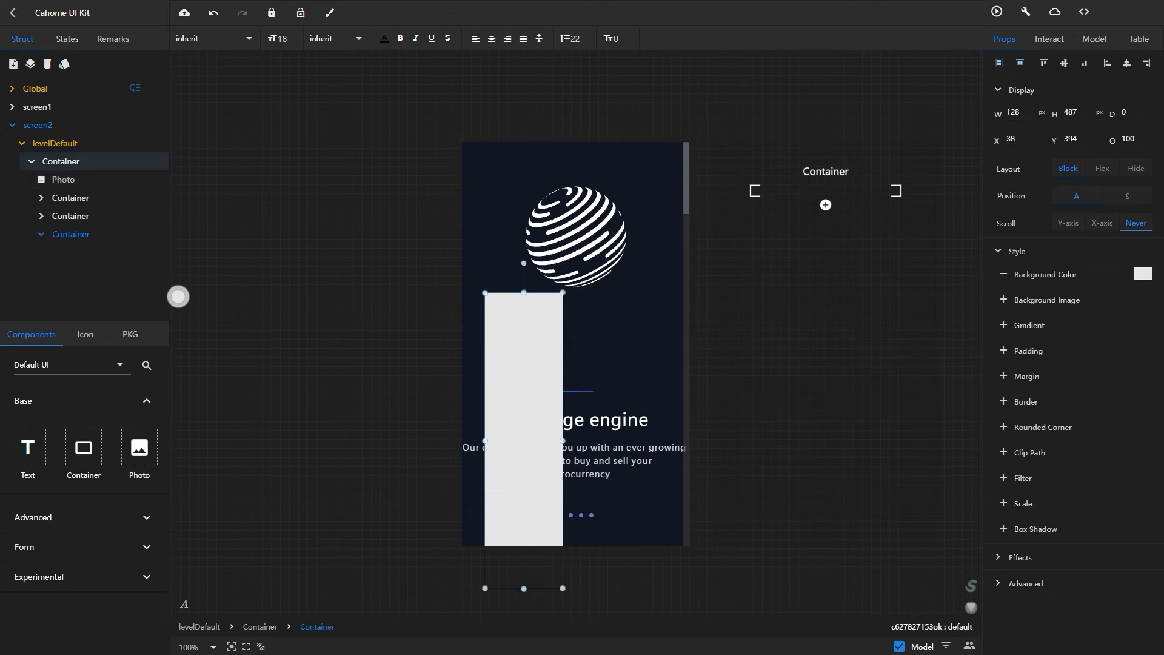
Position the tall container at X 38 and Y 0, flush with the screen's top edge
double_click(1010, 139)
type("38")
key("Return")
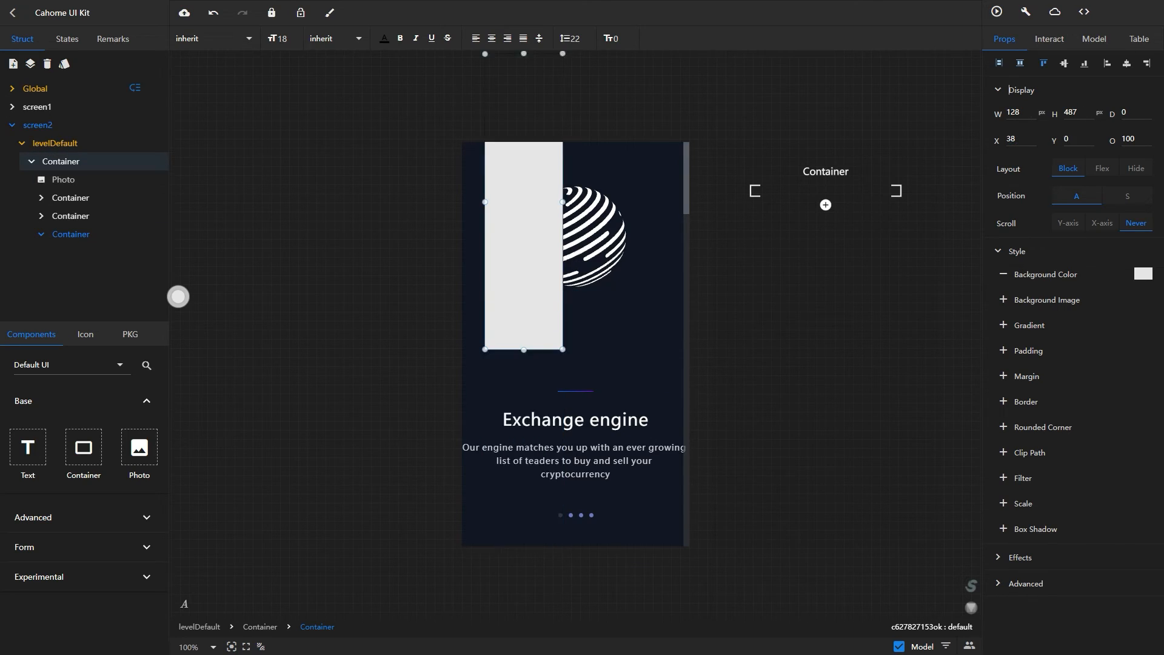
Move the tall container to about X 247, Y 18 at the screen's right edge and place the globe photo in front of it
double_click(1010, 139)
type("27")
key("Return")
double_click(1067, 139)
type("16")
key("Return")
scroll(597, 279, "up", 2)
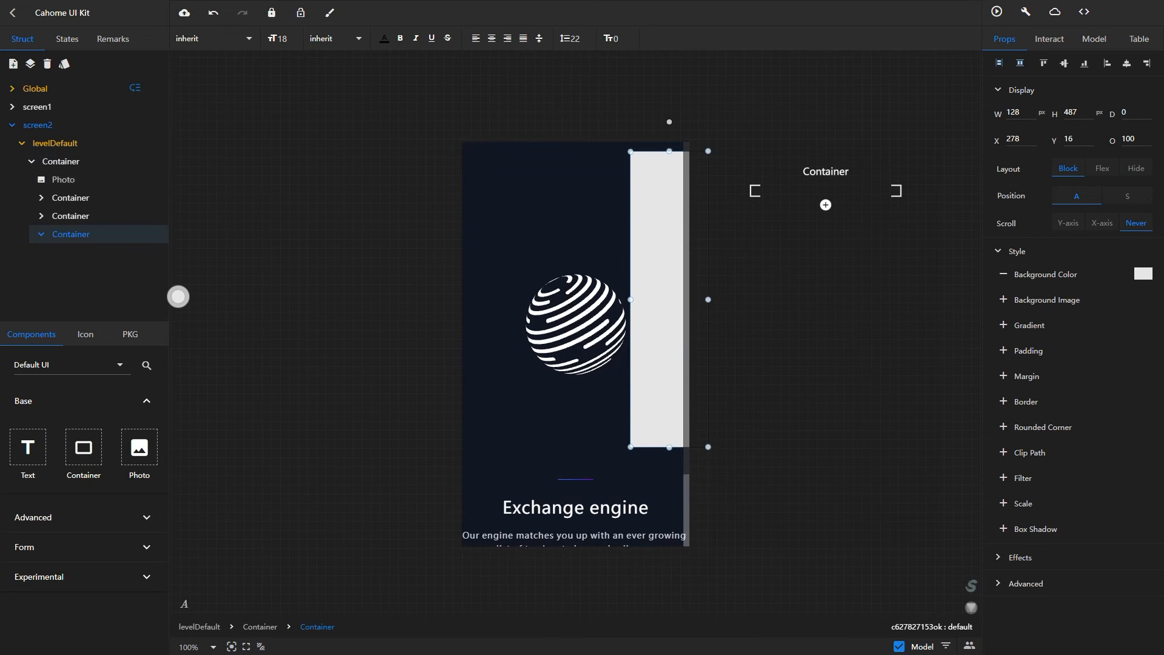
mouse_move(657, 299)
left_mouse_down()
mouse_move(614, 297)
mouse_move(638, 301)
left_mouse_up()
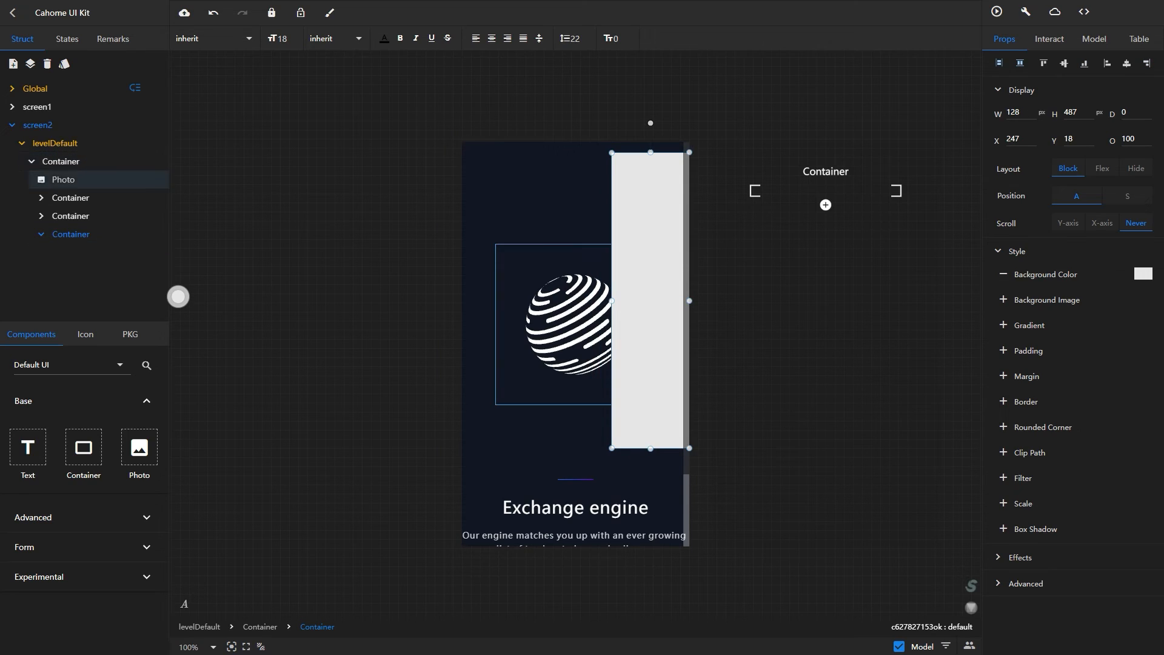
left_click(63, 180)
left_click_drag(63, 179, 64, 234)
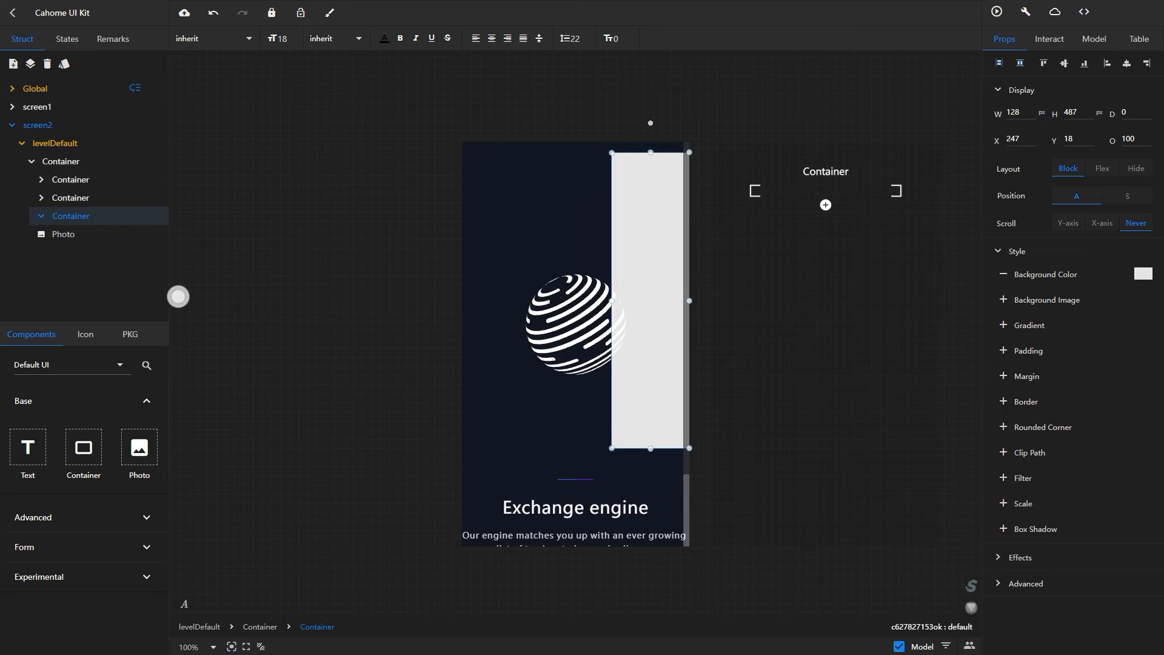
Give the tall container a diagonal gradient running from purple #7E00FF to blue #0078FF
left_click(1003, 325)
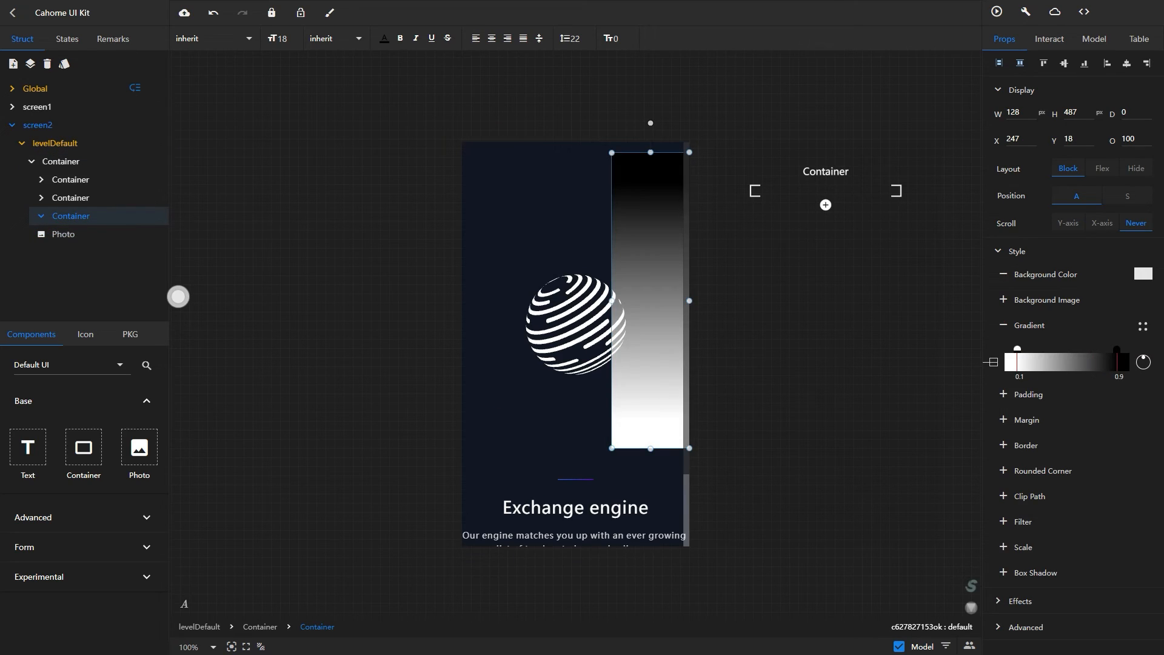
left_click_drag(1143, 357, 1146, 366)
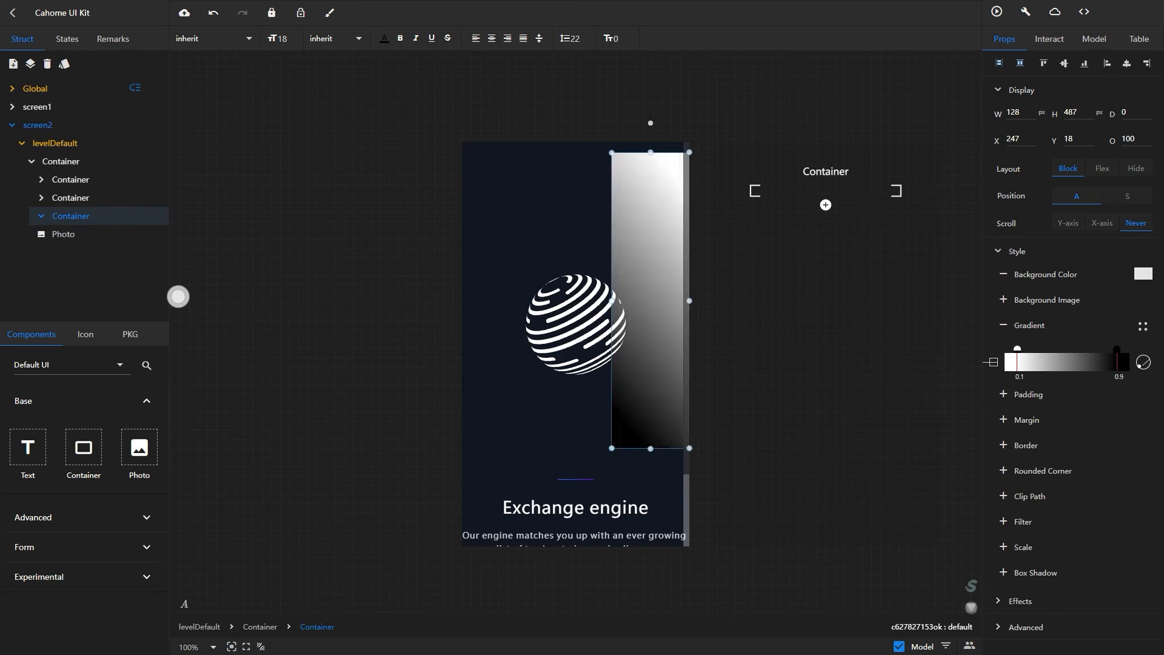
left_click(1018, 349)
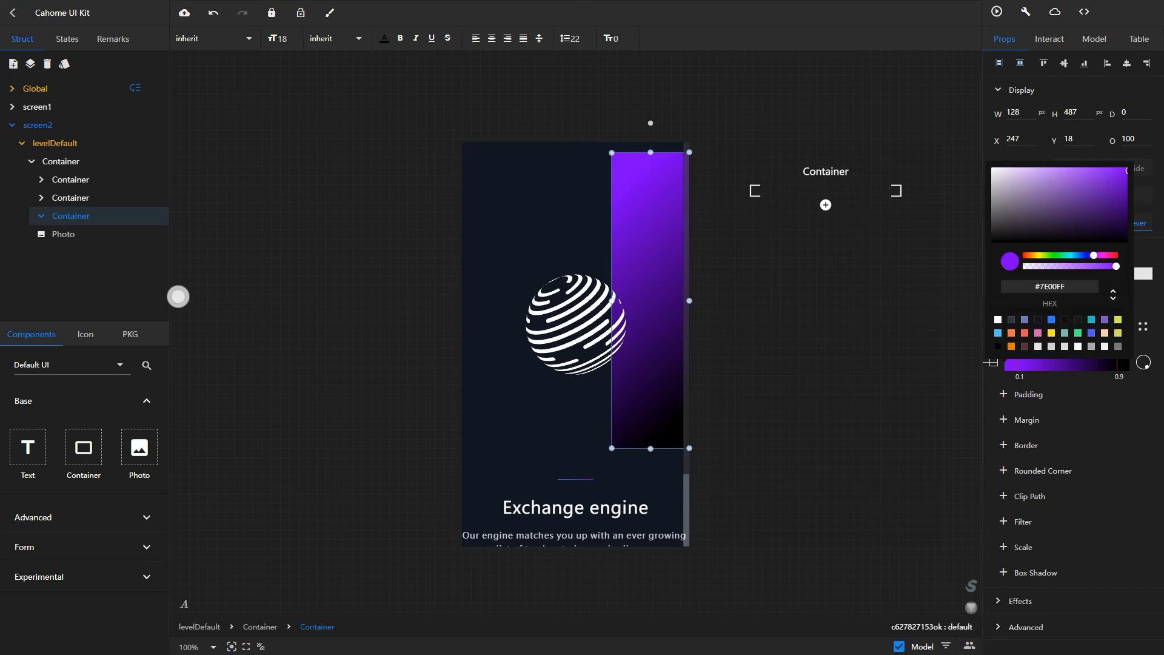
left_click(1092, 394)
left_click(1117, 350)
double_click(1052, 298)
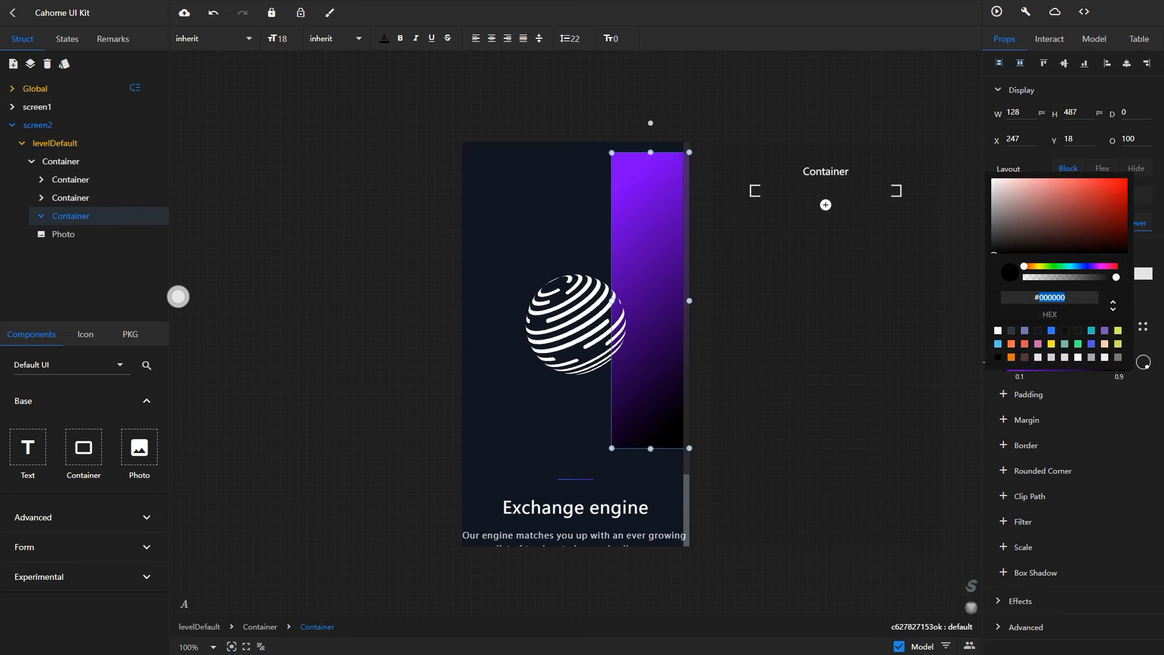
type("0075ff")
key("Return")
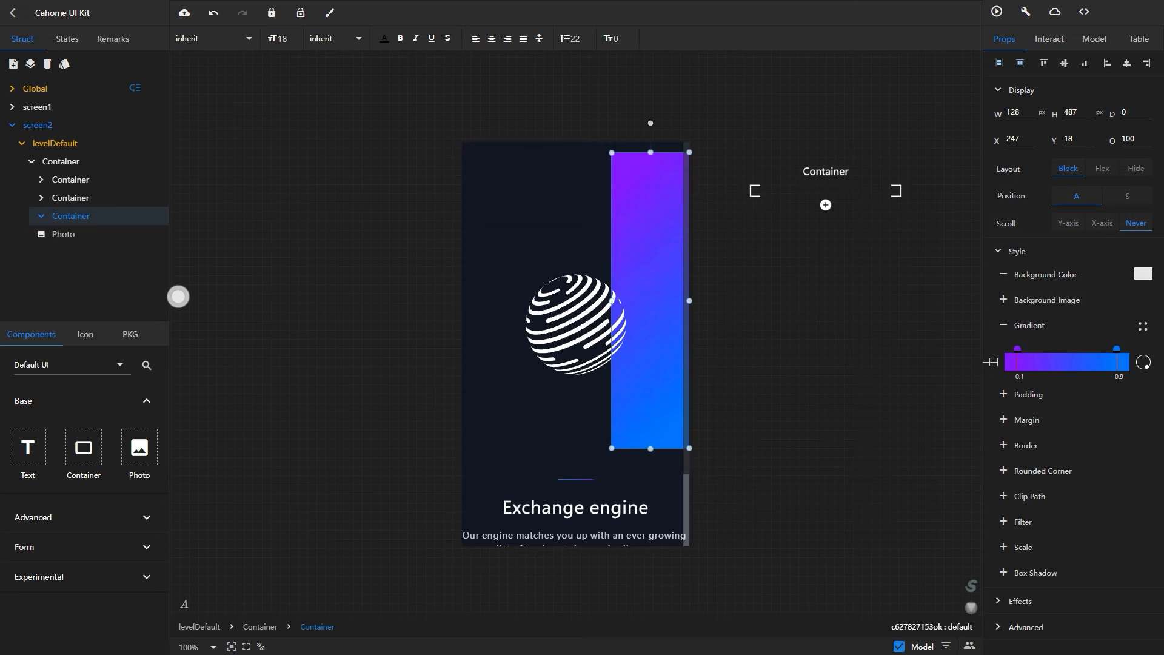
Recolour the gradient's purple stop blue and lighten its other stop to #91BFF5
left_click(1017, 349)
double_click(1052, 286)
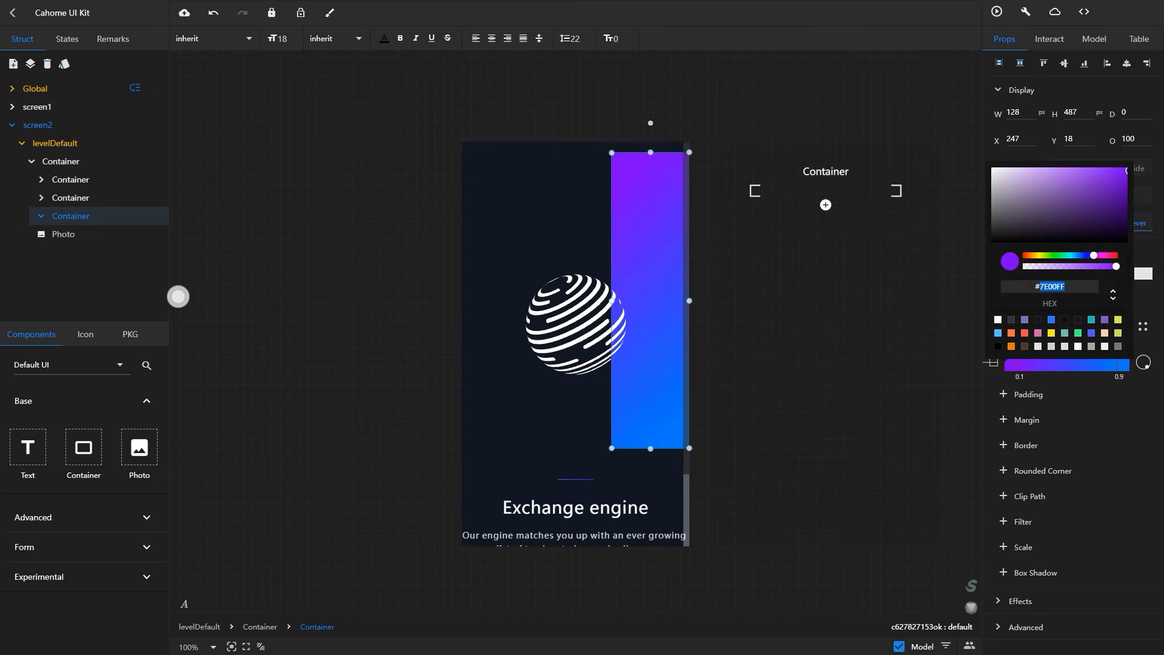
type("0078ff")
key("Return")
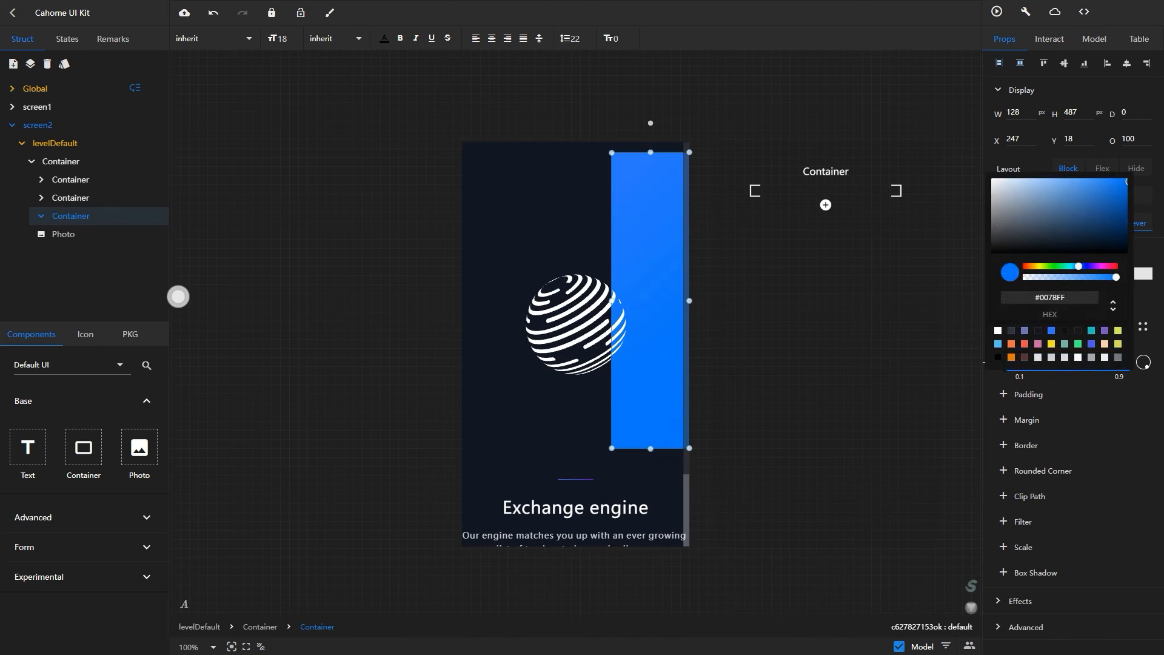
left_click(1090, 182)
left_click_drag(1057, 184, 1050, 184)
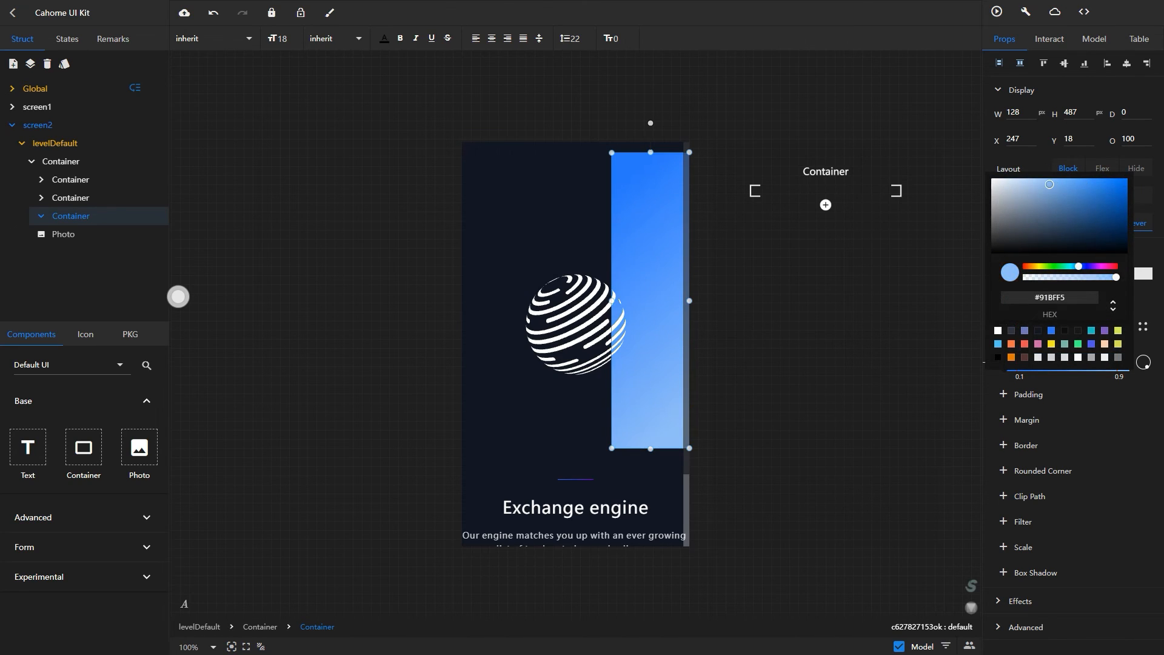
left_click(928, 255)
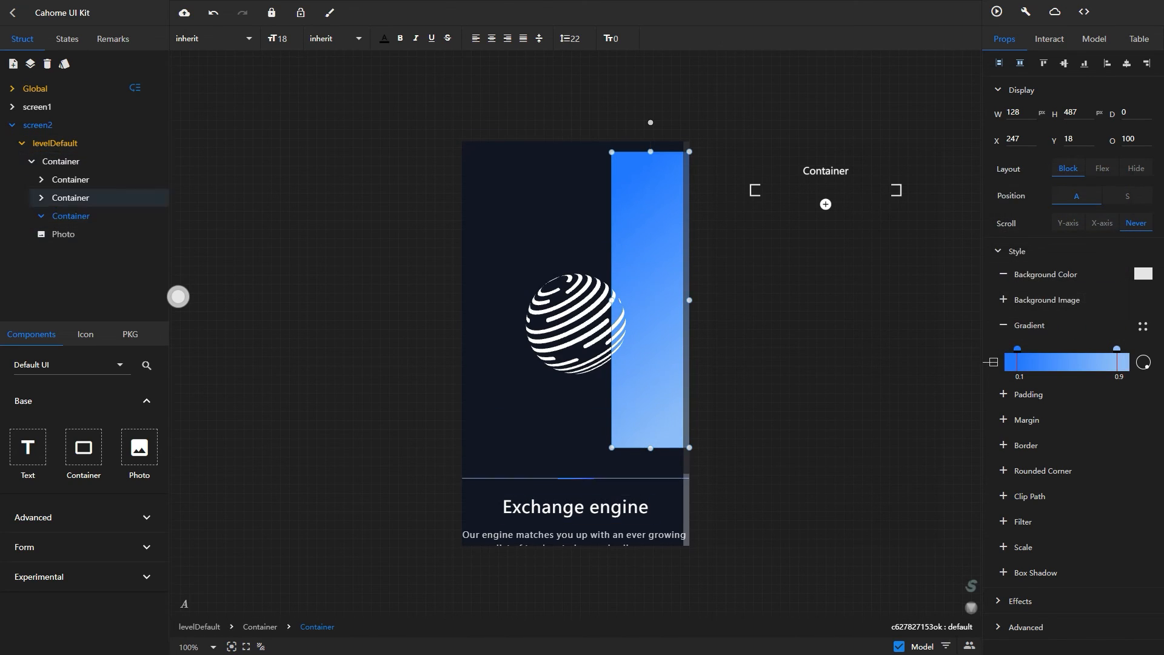
Add a text element inside the gradient container near its lower end and set its message to 1/4
left_click(27, 447)
left_click_drag(635, 400, 663, 403)
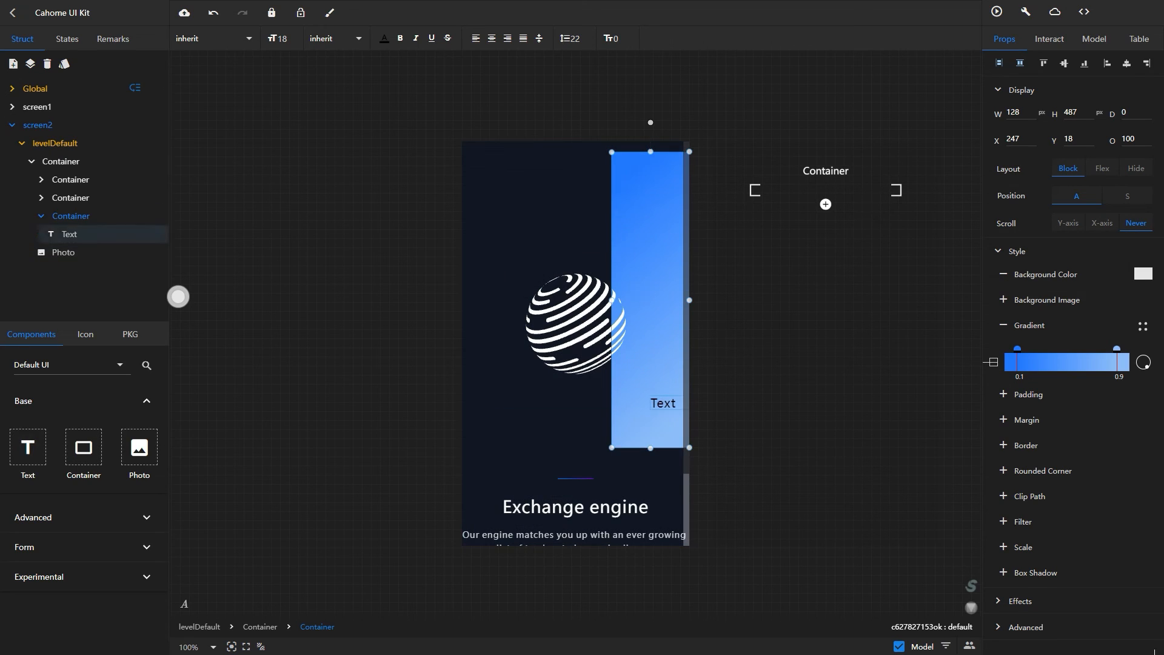
left_click(70, 234)
left_click(1094, 39)
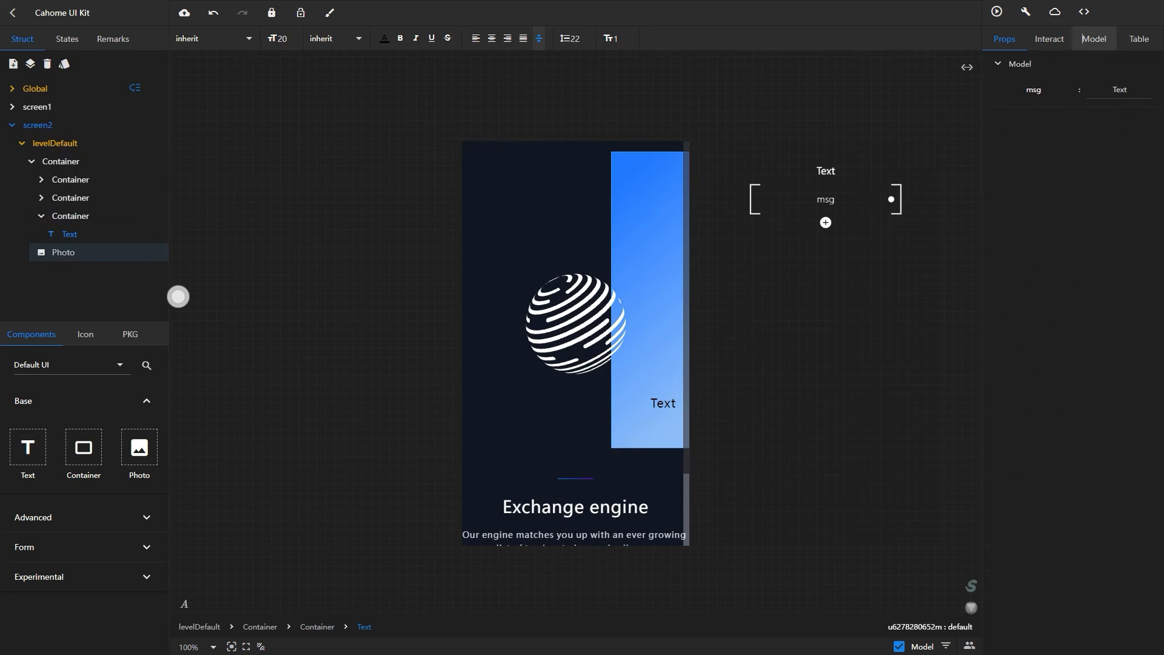
left_click_drag(1112, 89, 1128, 89)
type("1/4")
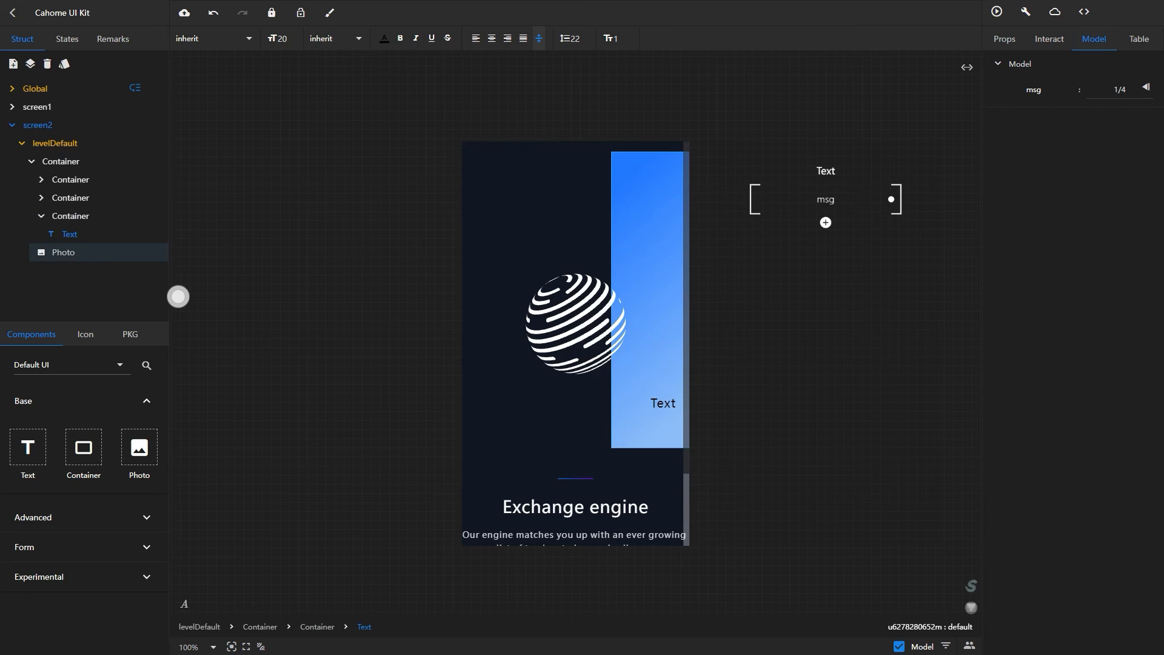
key("Return")
Format the 1/4 label as left-aligned white text with a font size of 14
left_click(996, 39)
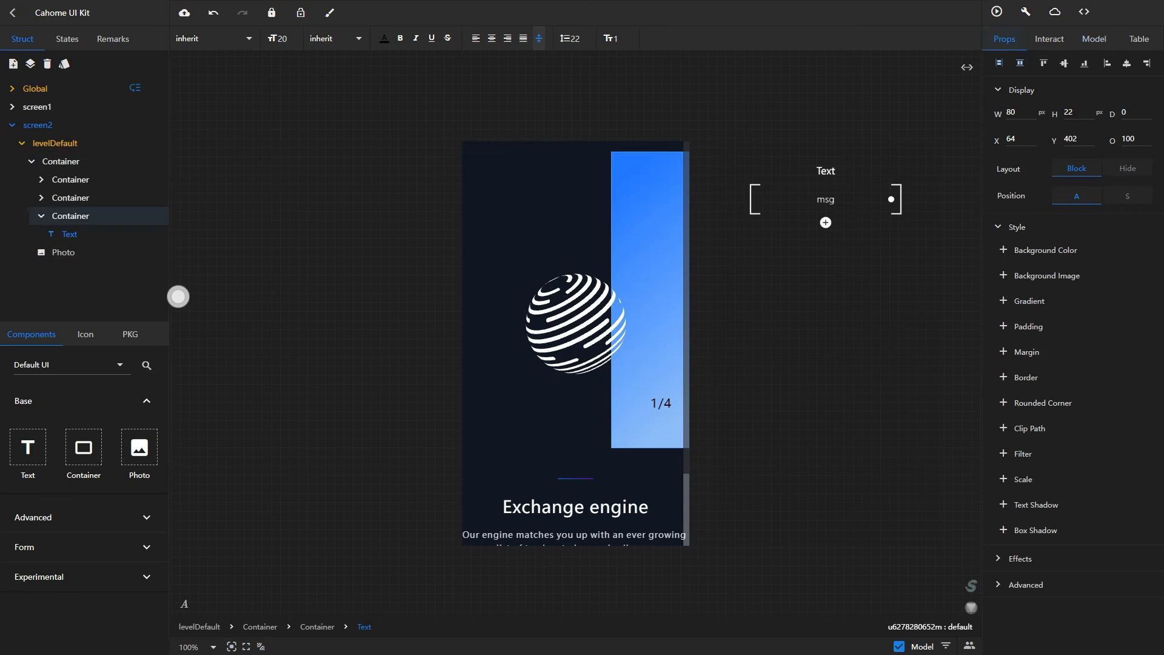
left_click(476, 38)
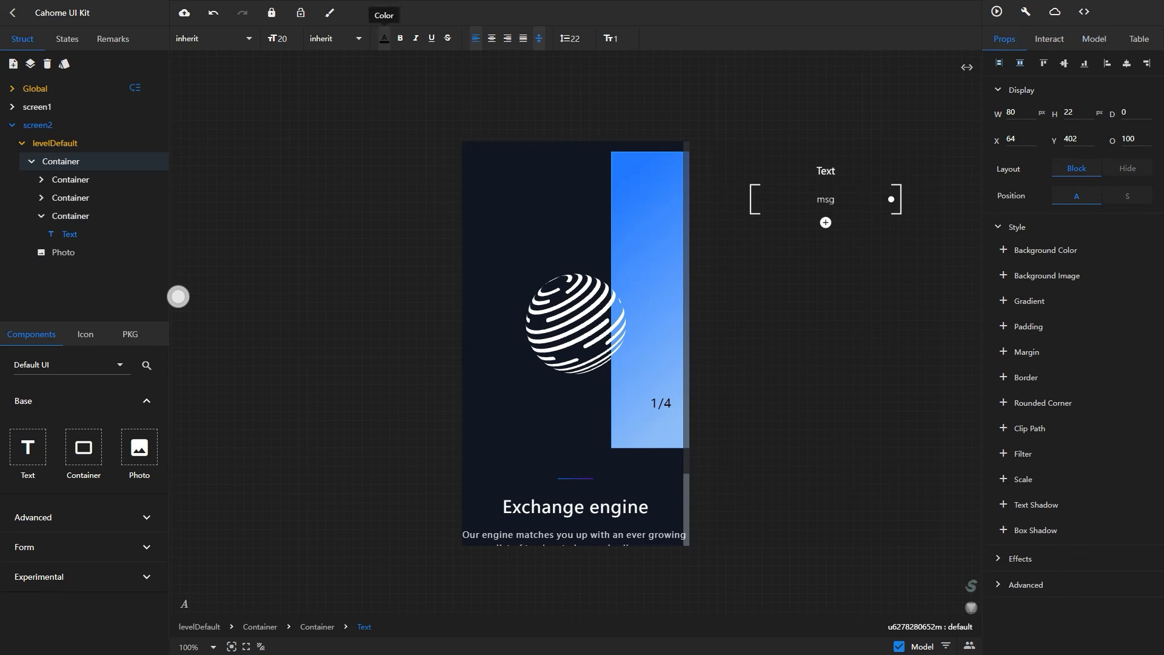
left_click(384, 38)
left_click(322, 213)
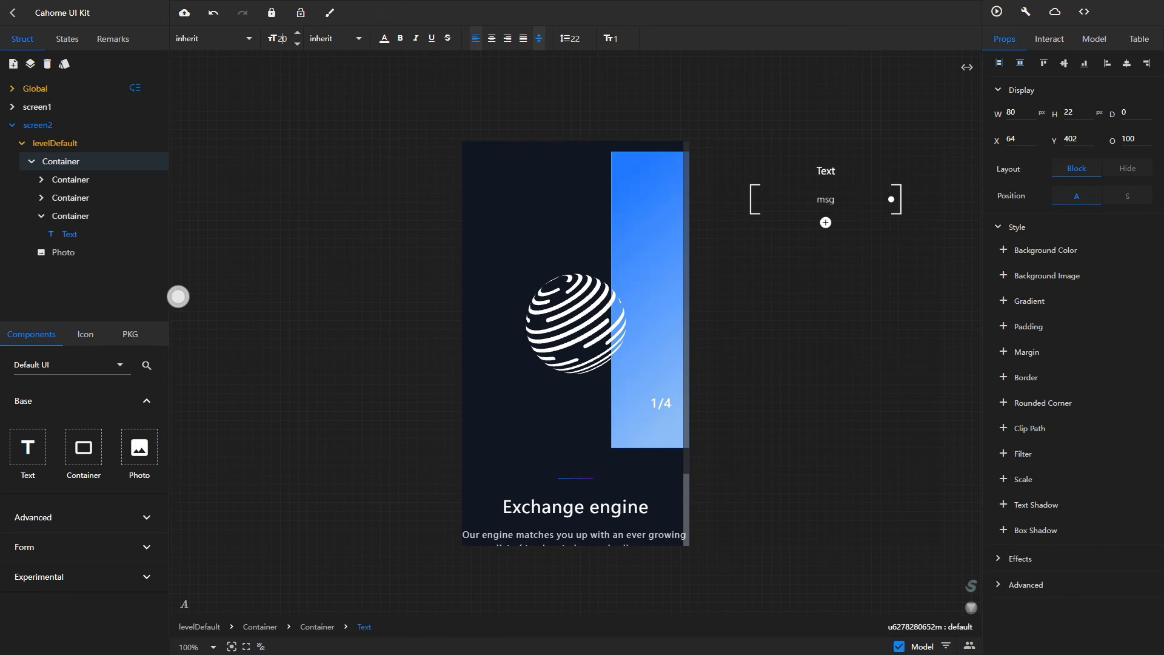
key("BackSpace")
key("BackSpace")
type("14")
key("Return")
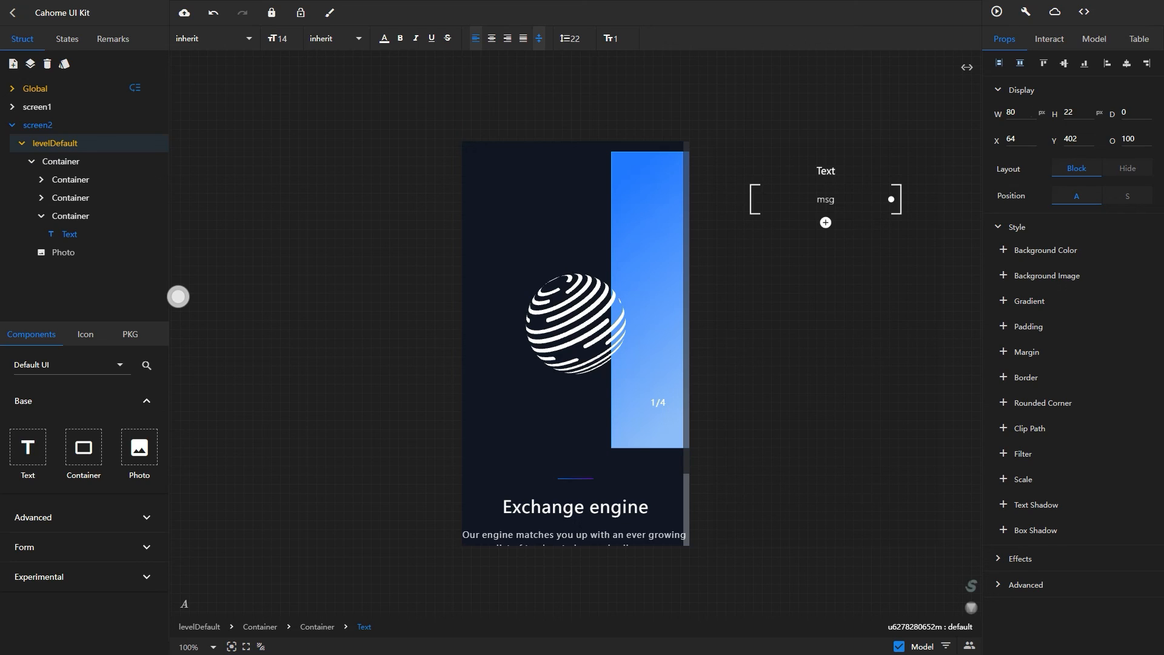
Narrow the 1/4 label to 33 px and align it to the bottom-right corner of the gradient container
left_click(1146, 63)
left_click(1085, 63)
double_click(1146, 63)
double_click(648, 441)
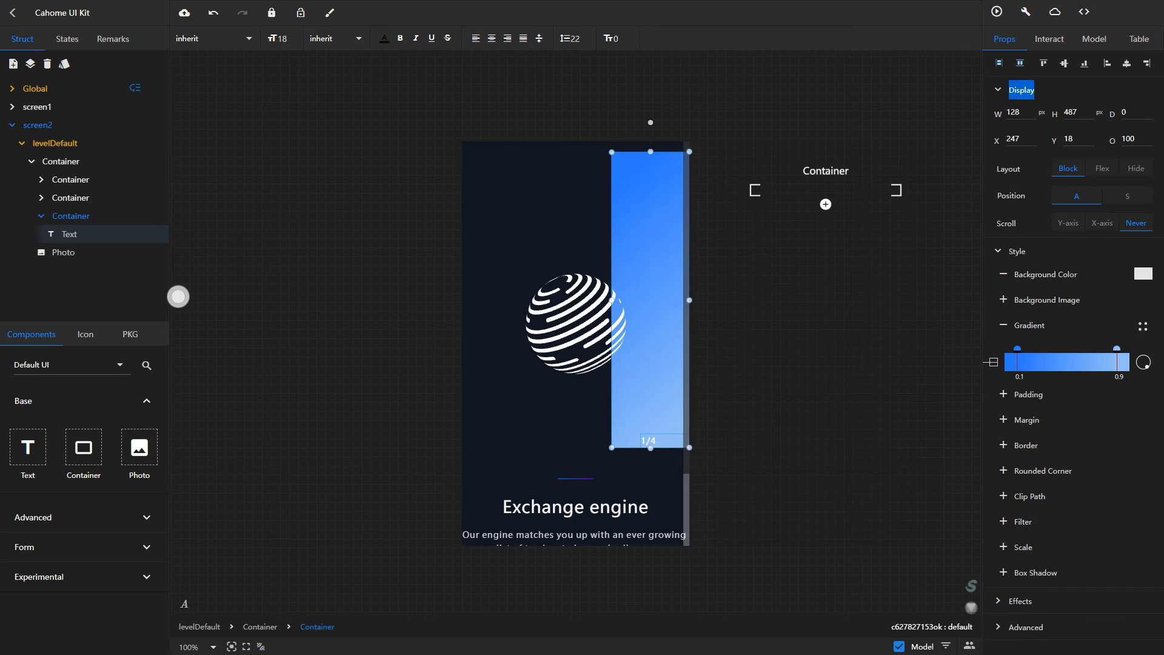
left_click_drag(689, 440, 660, 440)
left_click(1146, 63)
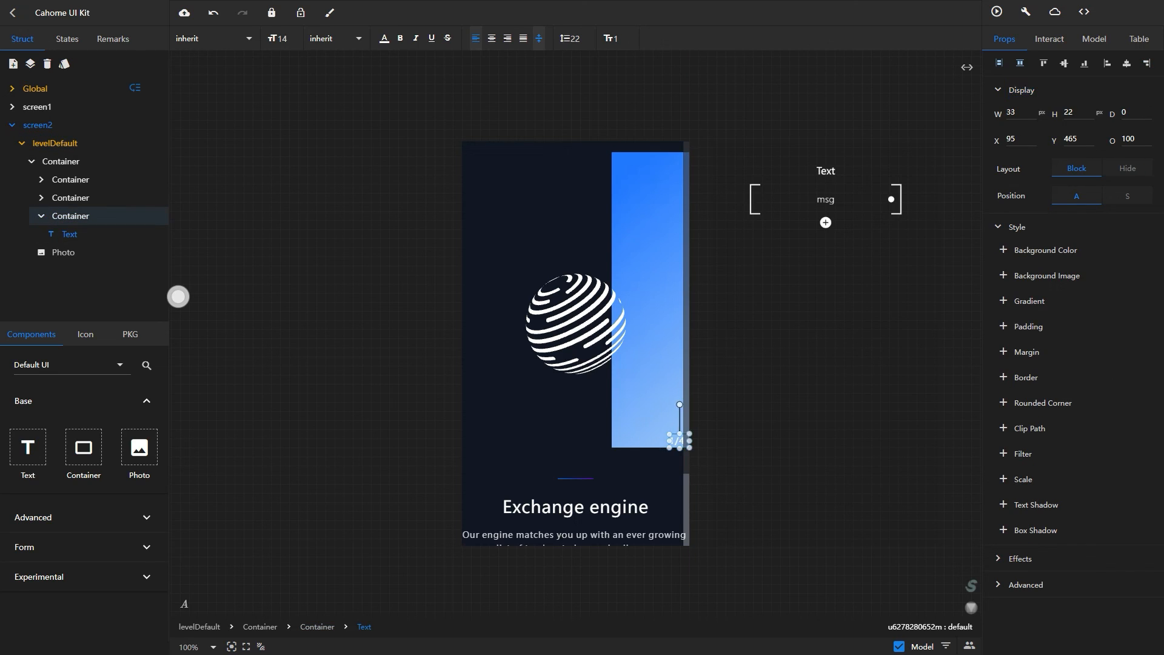
Make the 1/4 label's box slightly taller and realign it to the container's bottom edge, raising the text a little
left_click(625, 364)
left_click(70, 234)
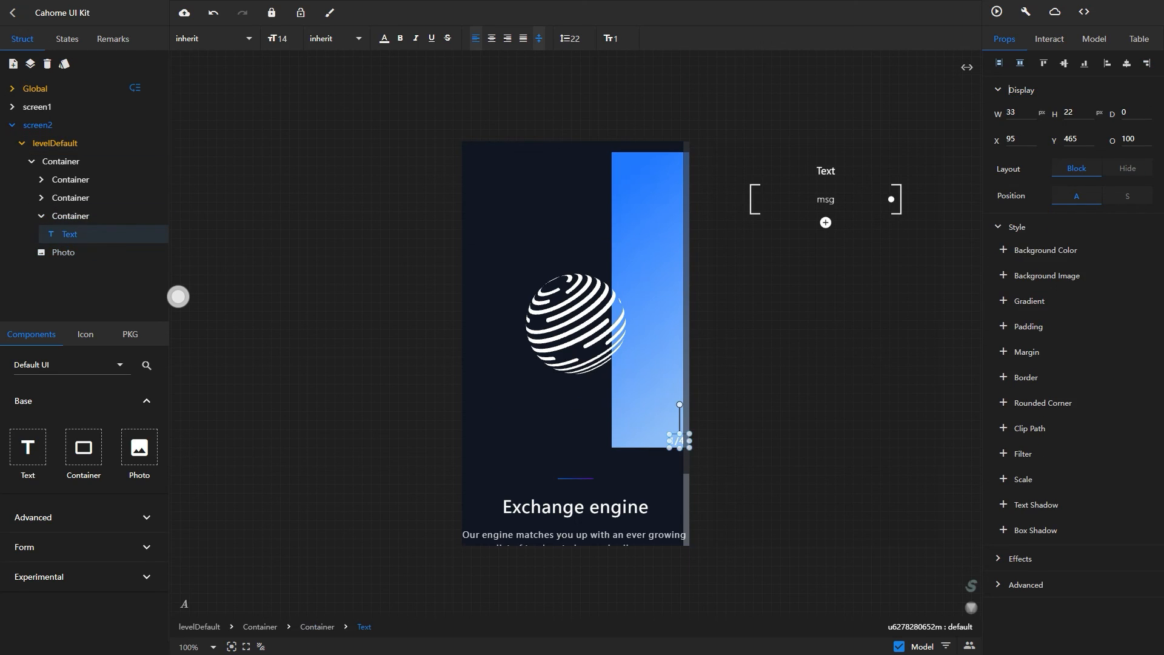
left_click_drag(680, 448, 679, 452)
left_click(1084, 63)
left_click(650, 388)
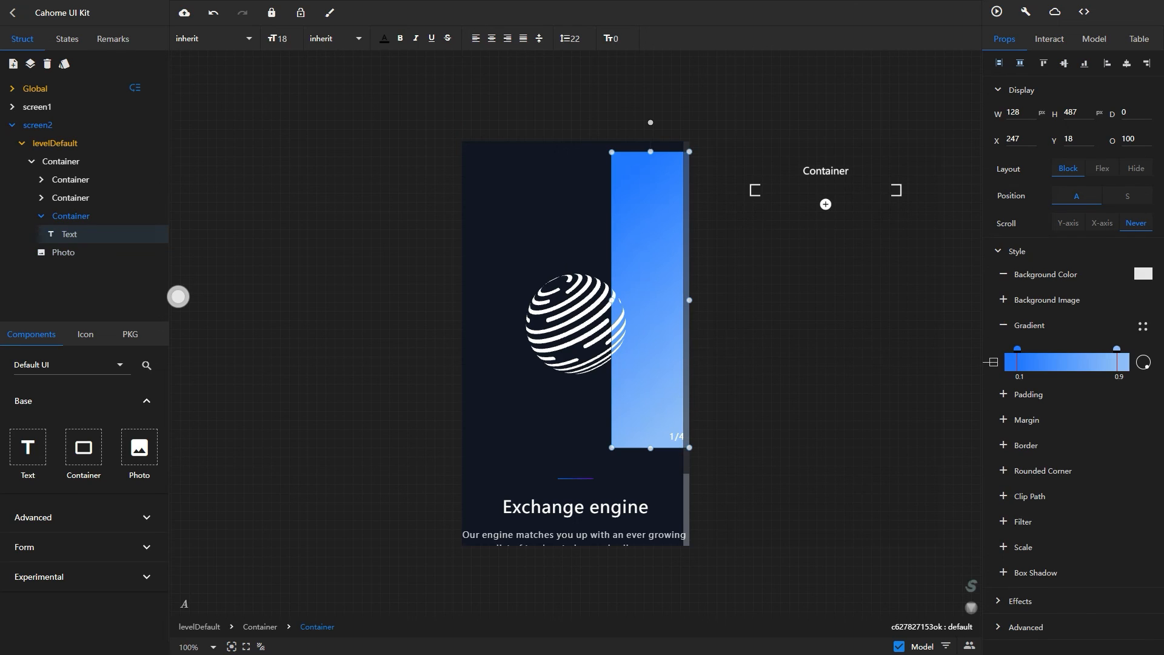
left_click_drag(576, 418, 549, 389)
scroll(549, 389, "down", 2)
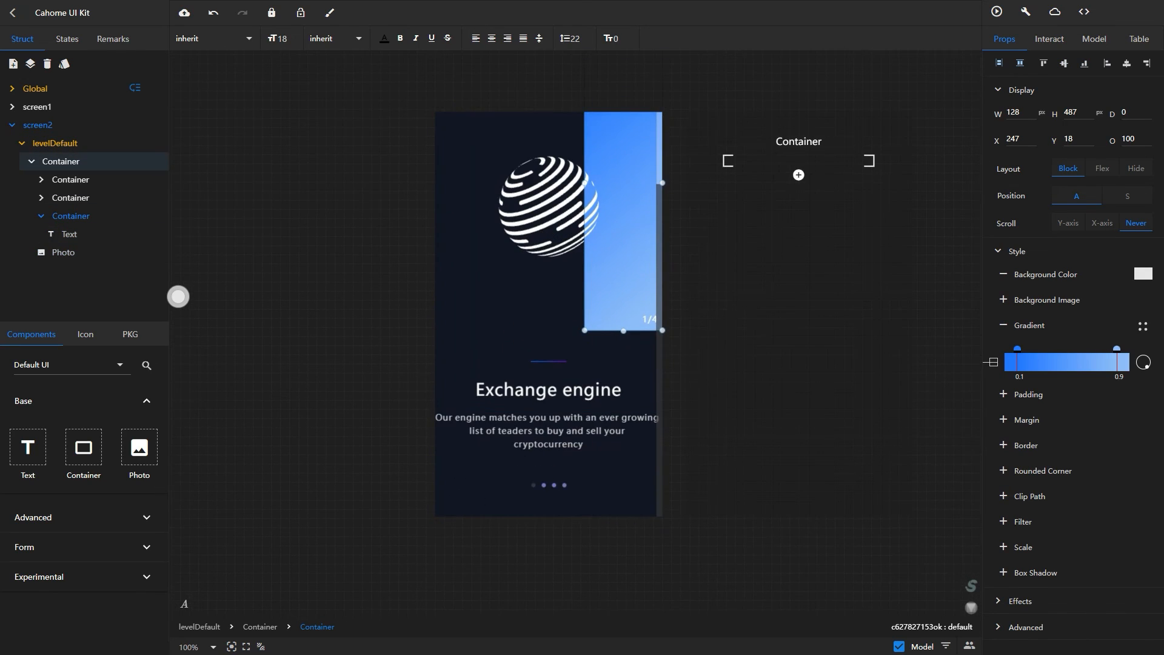